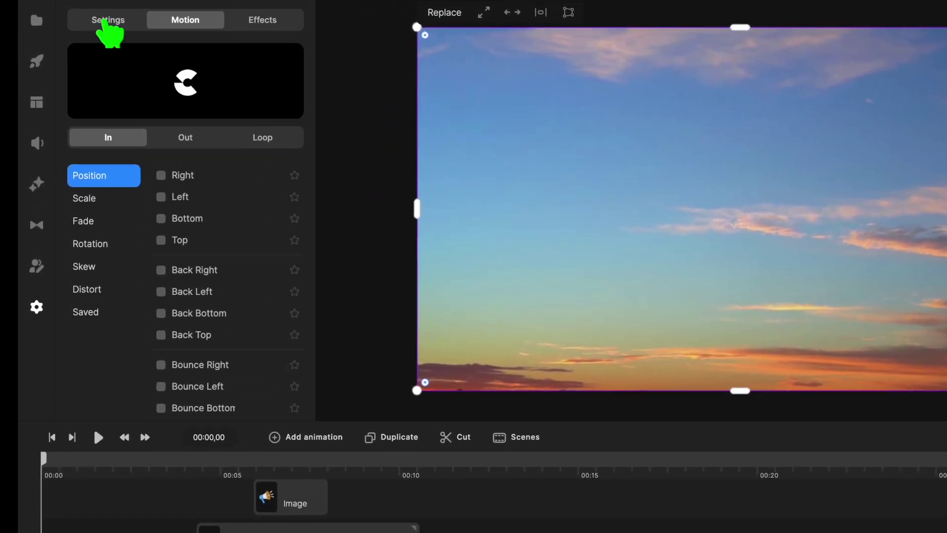
Look through the sky video's Settings, Motion and Effects options, ending on its motion presets
click(105, 21)
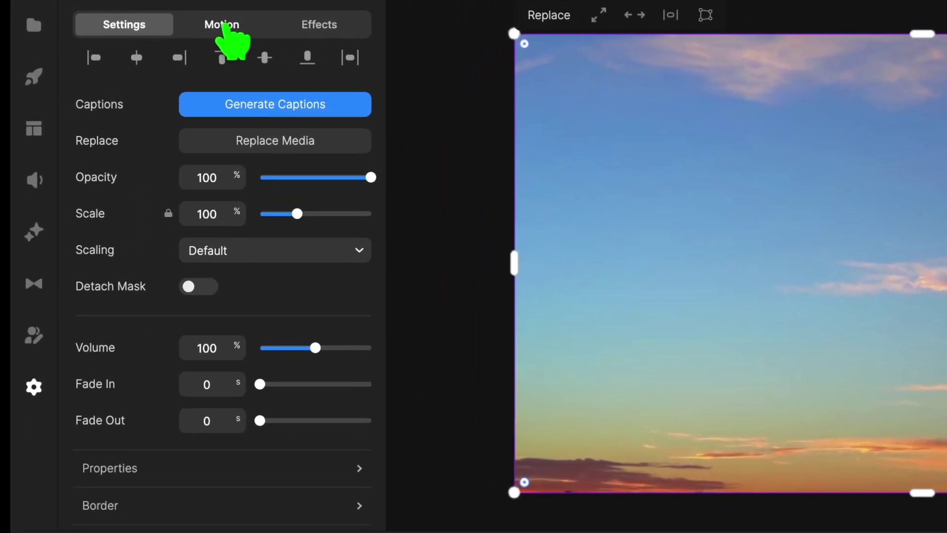
click(217, 21)
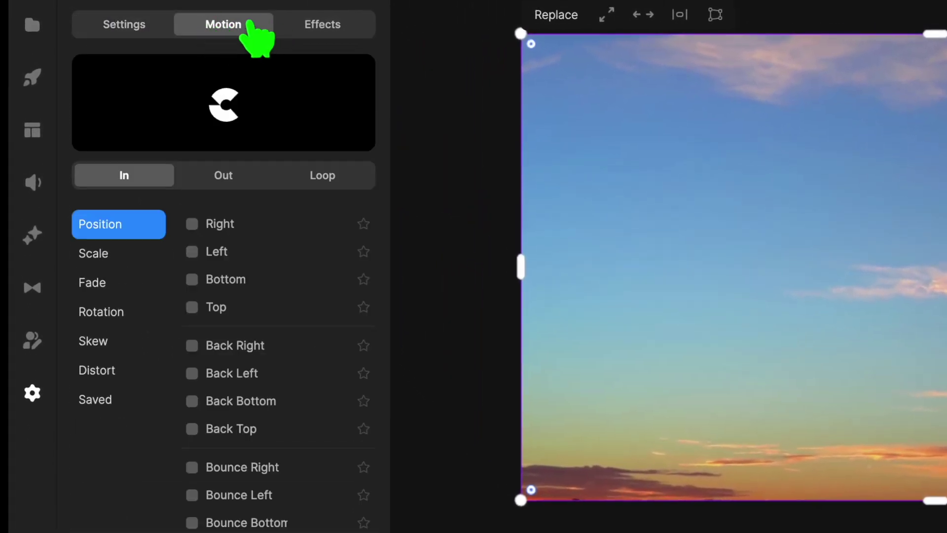
click(325, 24)
click(217, 23)
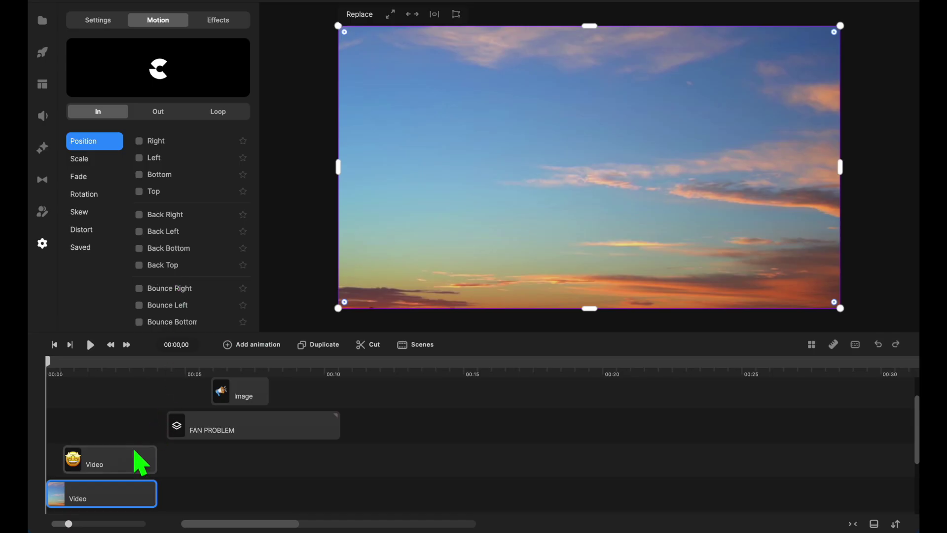
Check the emoji video at about two seconds, and view the motion presets for the FAN PROBLEM group and the megaphone image
click(140, 464)
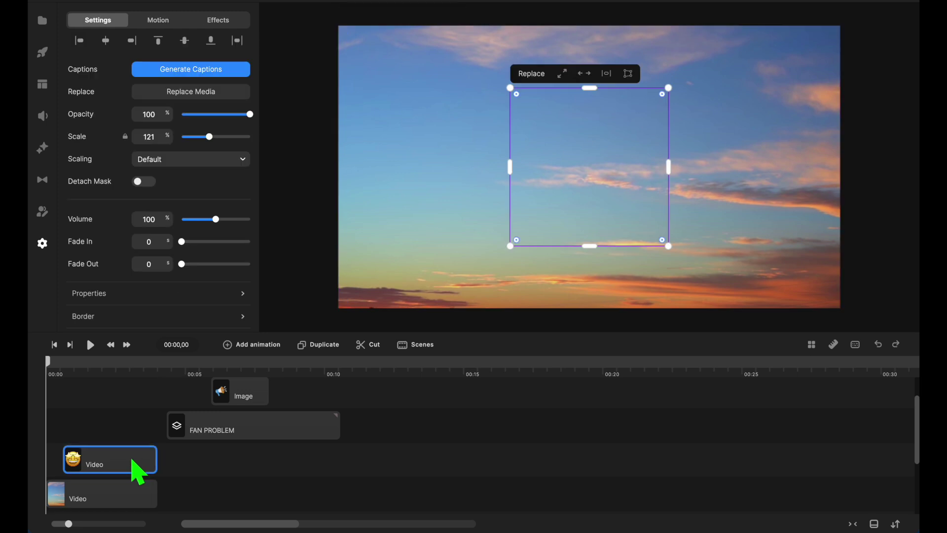
click(113, 376)
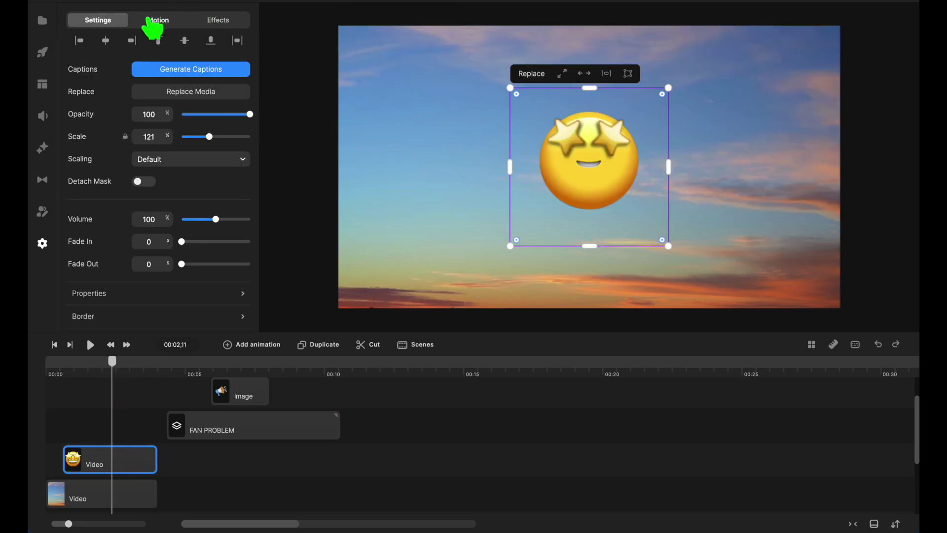
click(276, 434)
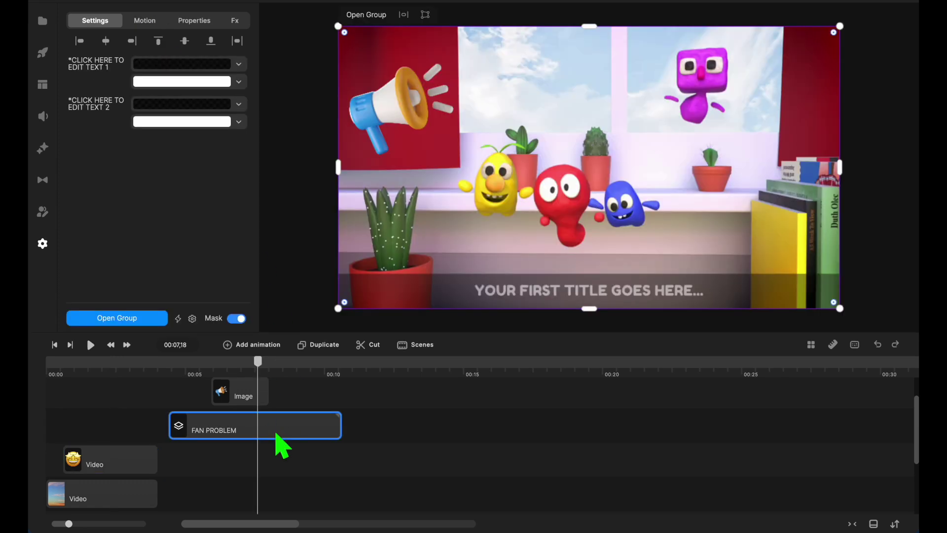
click(150, 22)
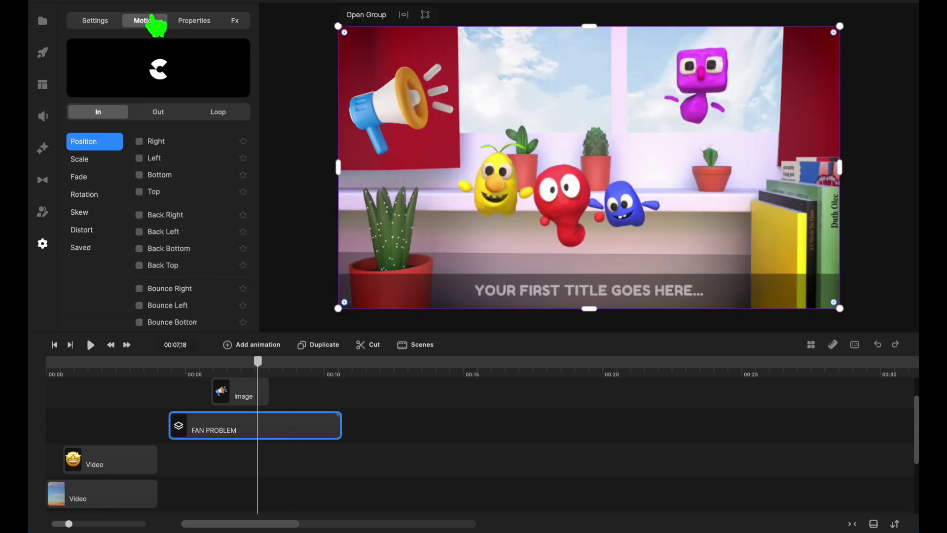
click(250, 394)
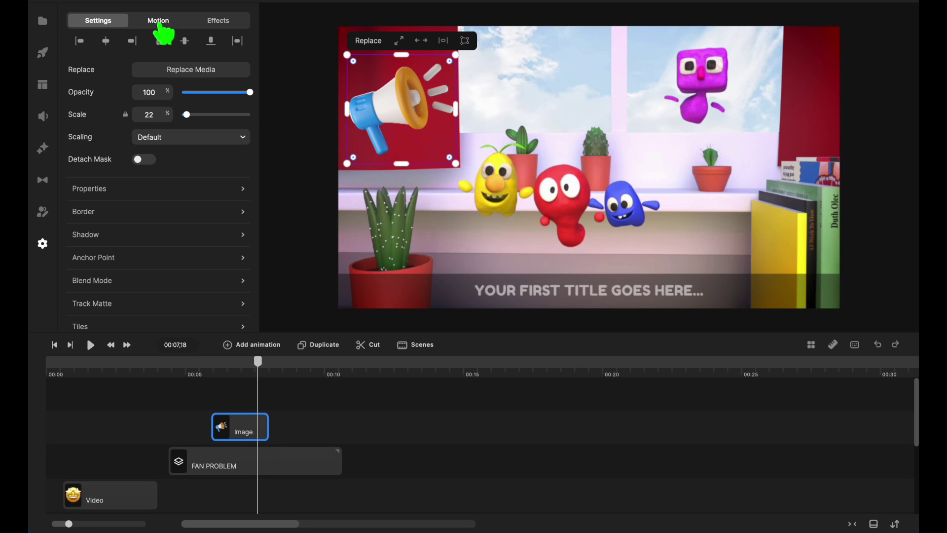
click(157, 22)
Return the playhead to about the start and show the motion presets of the sky video clip
click(53, 367)
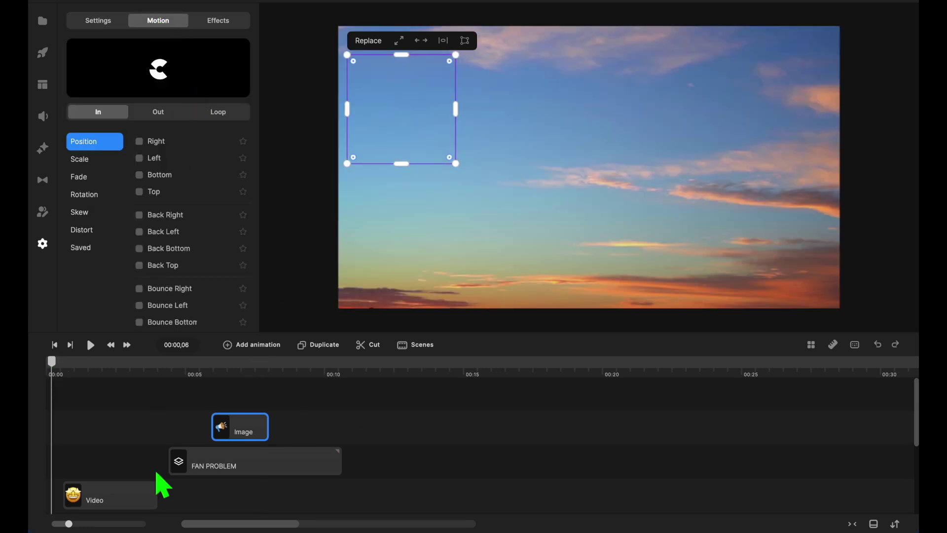
scroll(148, 473, down, 3)
click(127, 416)
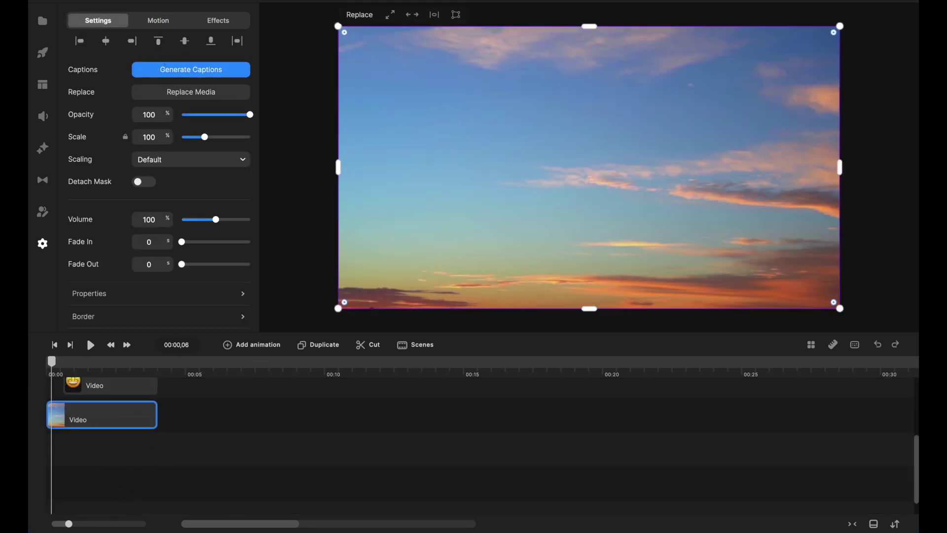
click(165, 25)
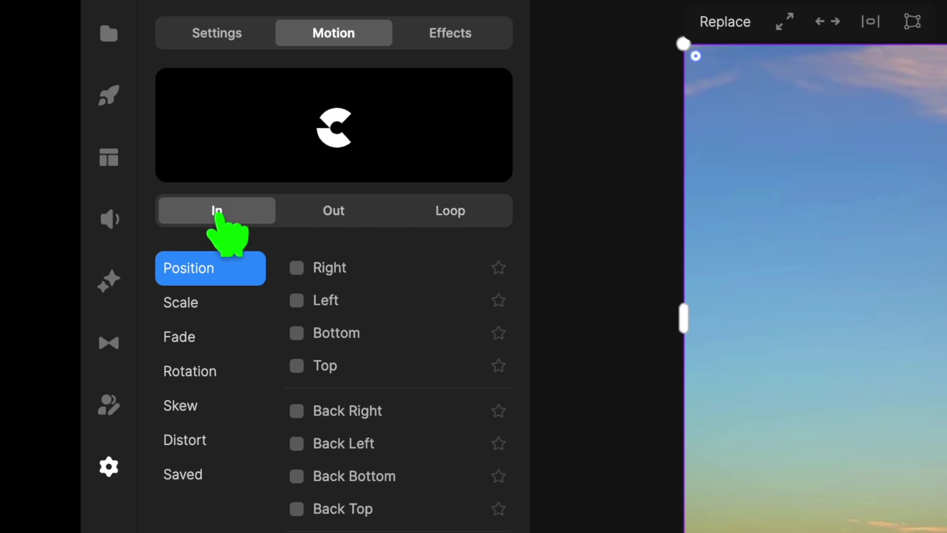
Compare the In, Out and Loop position presets available for the sky video, ending on In
click(356, 216)
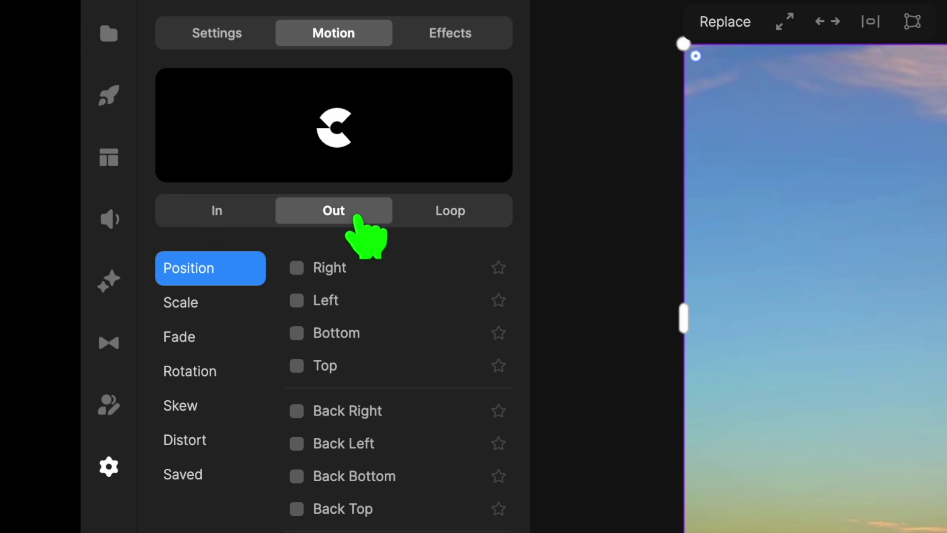
click(480, 213)
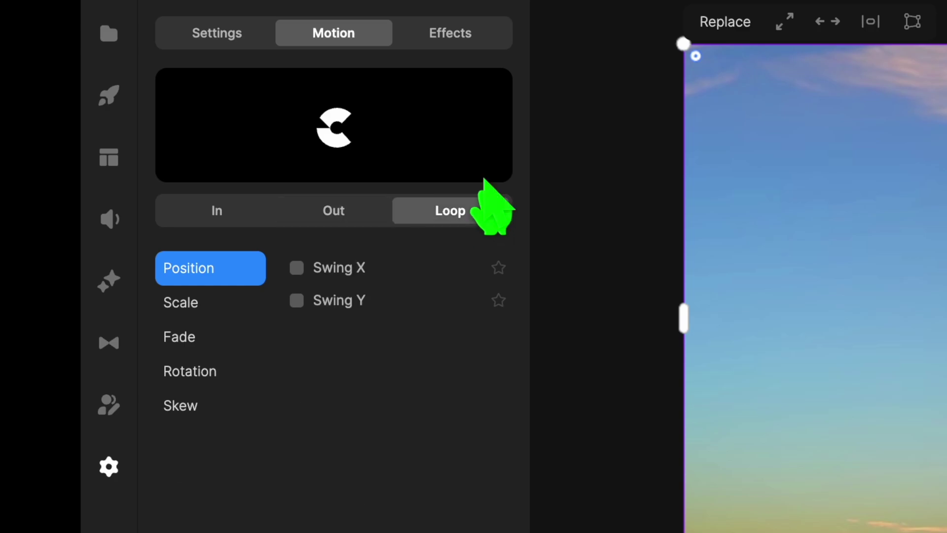
click(219, 212)
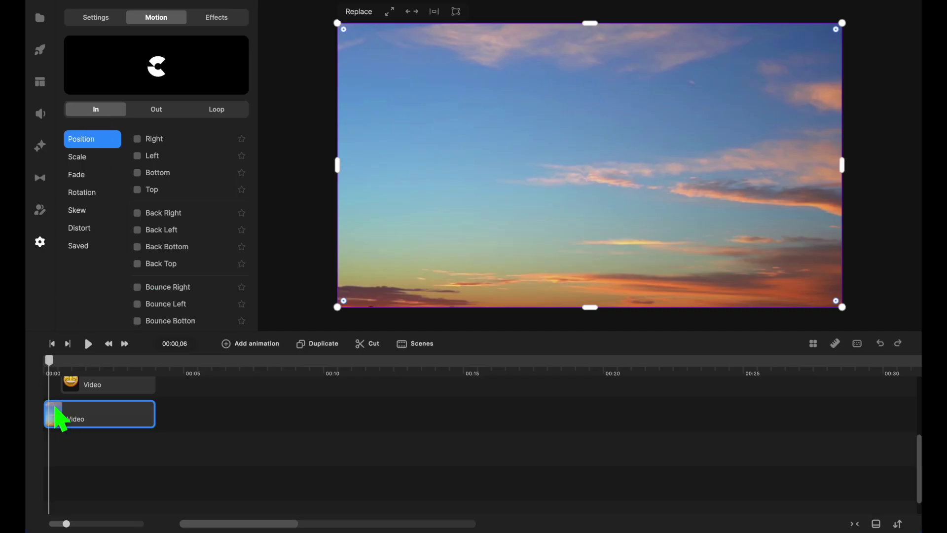
scroll(174, 424, up, 3)
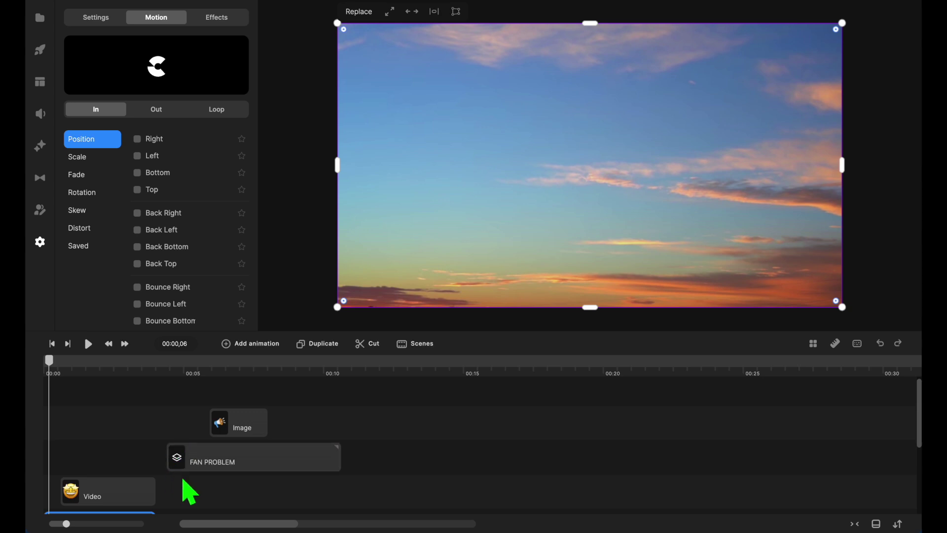
click(157, 109)
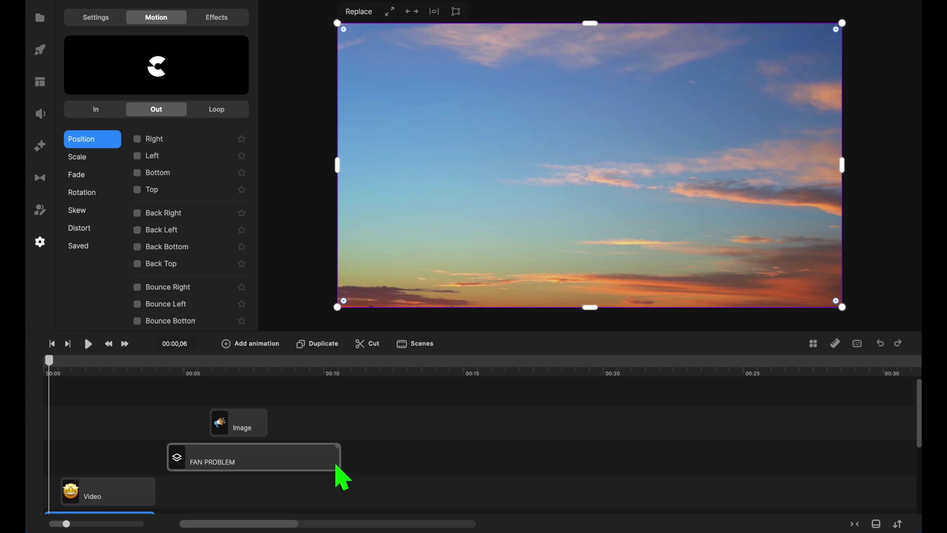
click(221, 112)
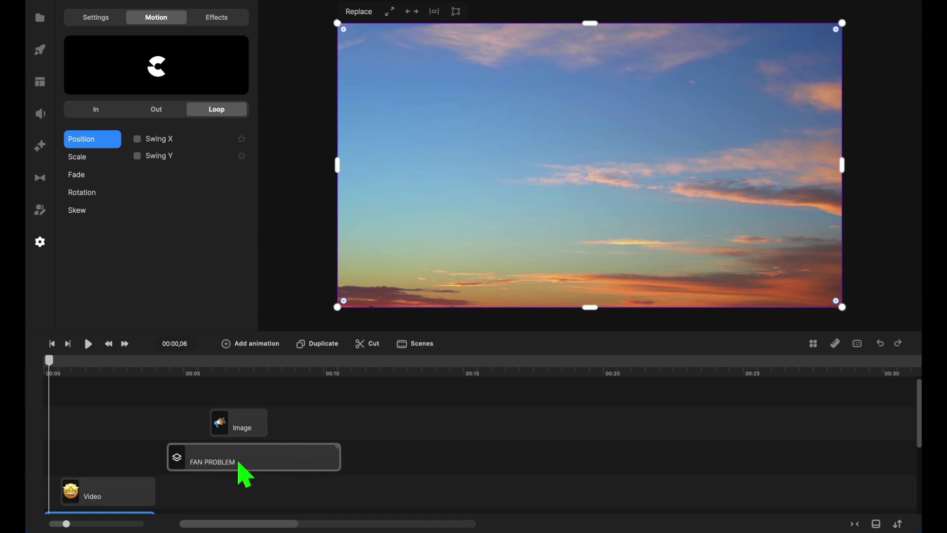
click(101, 109)
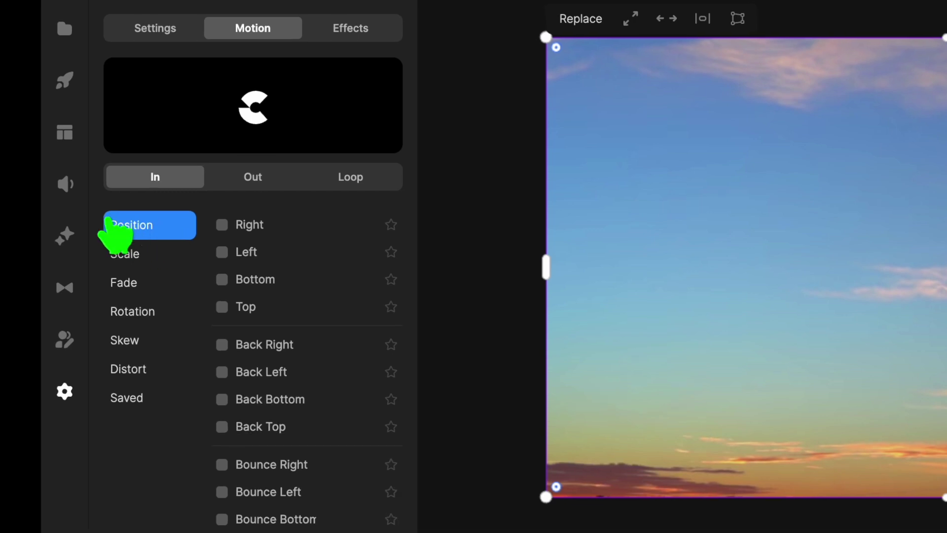
Browse the Scale, Fade, Rotation, Skew, Distort and Saved categories of the In motion presets
click(149, 254)
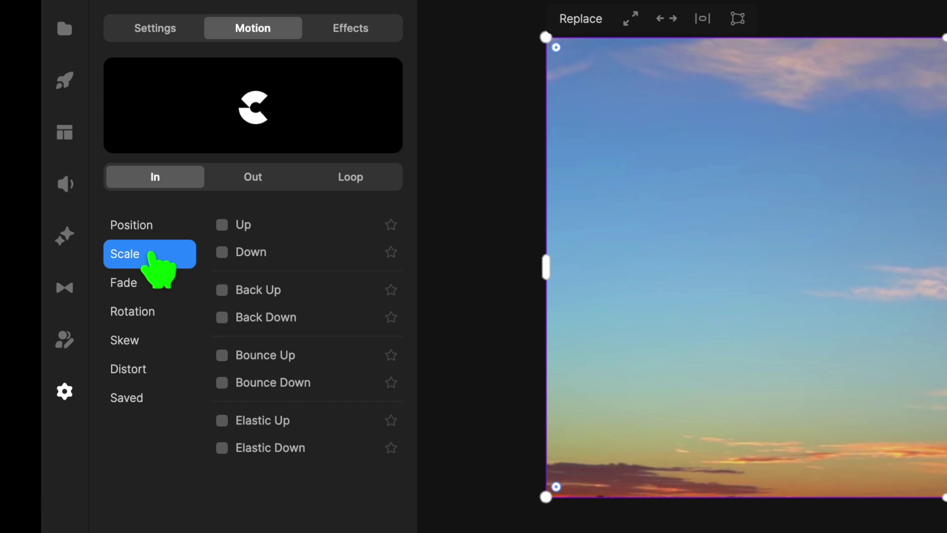
click(140, 283)
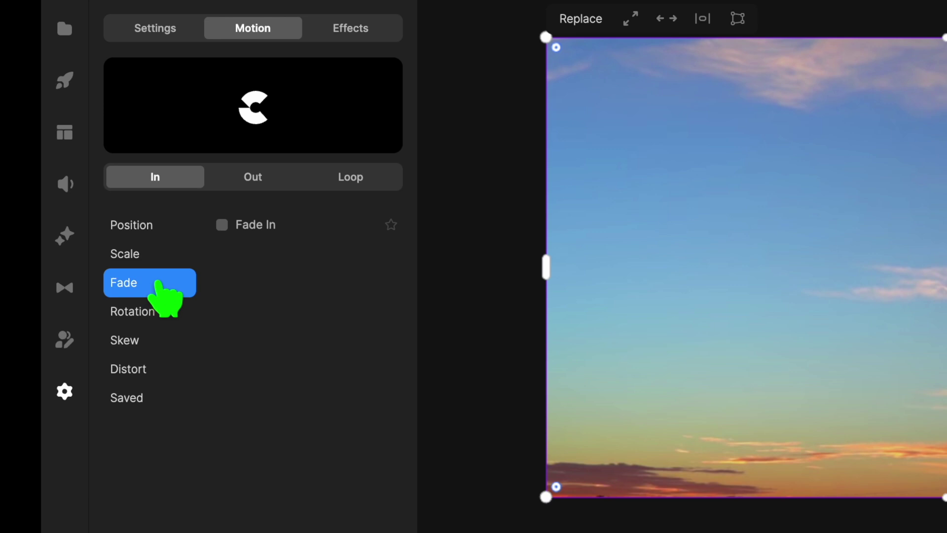
click(158, 315)
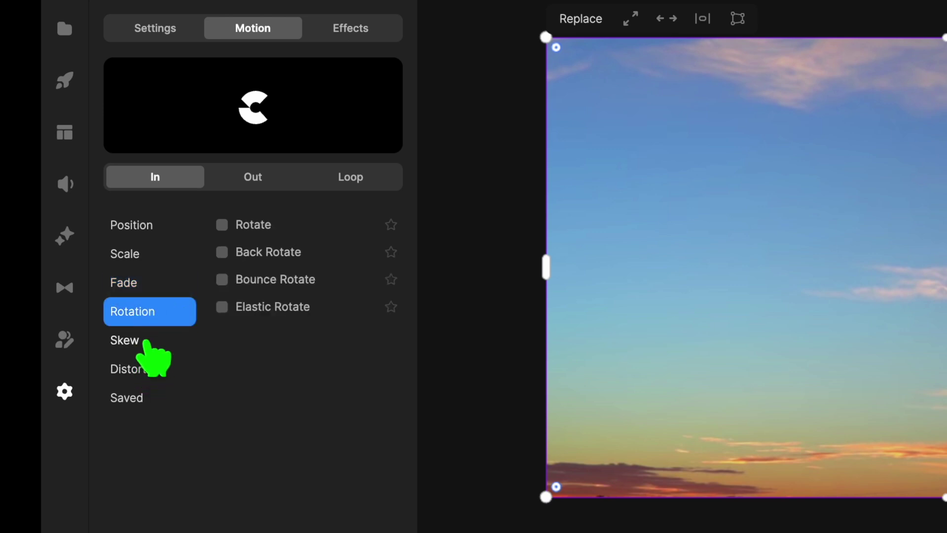
click(147, 343)
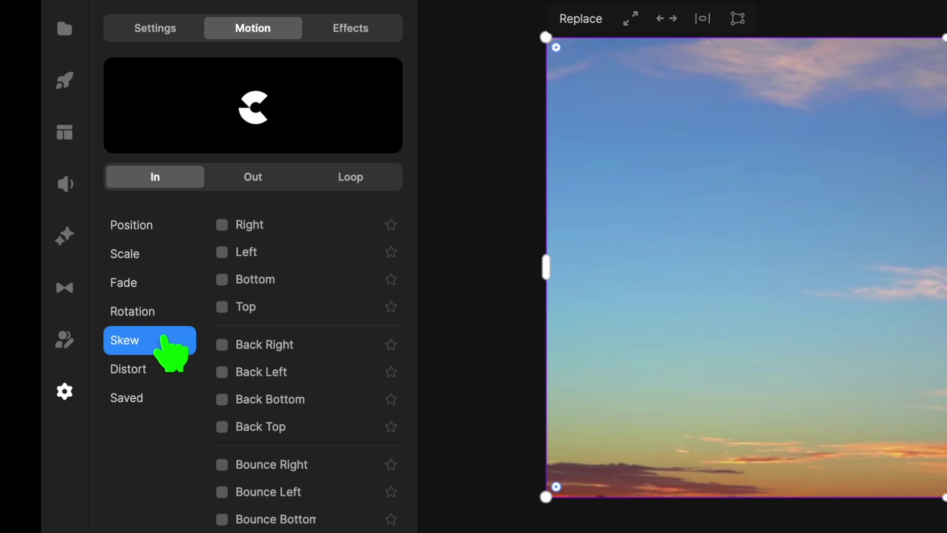
click(158, 370)
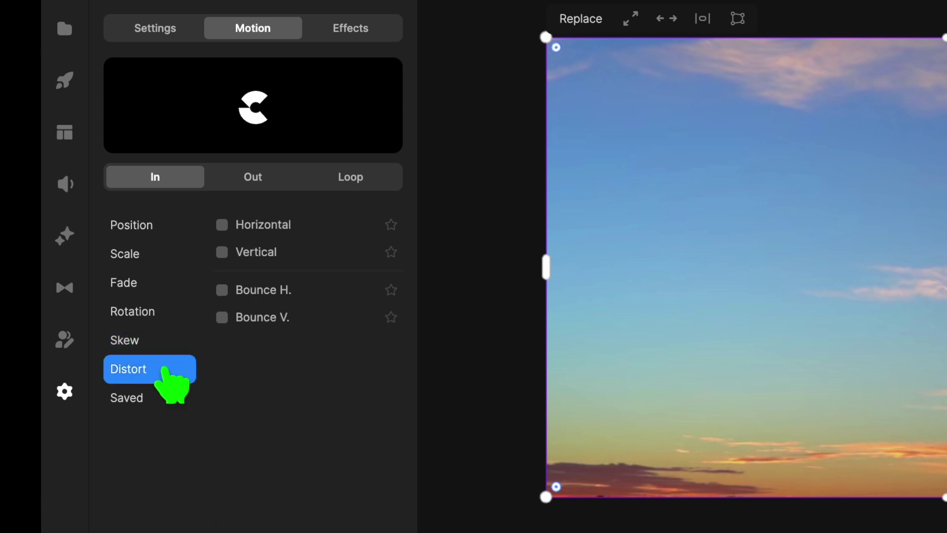
click(154, 397)
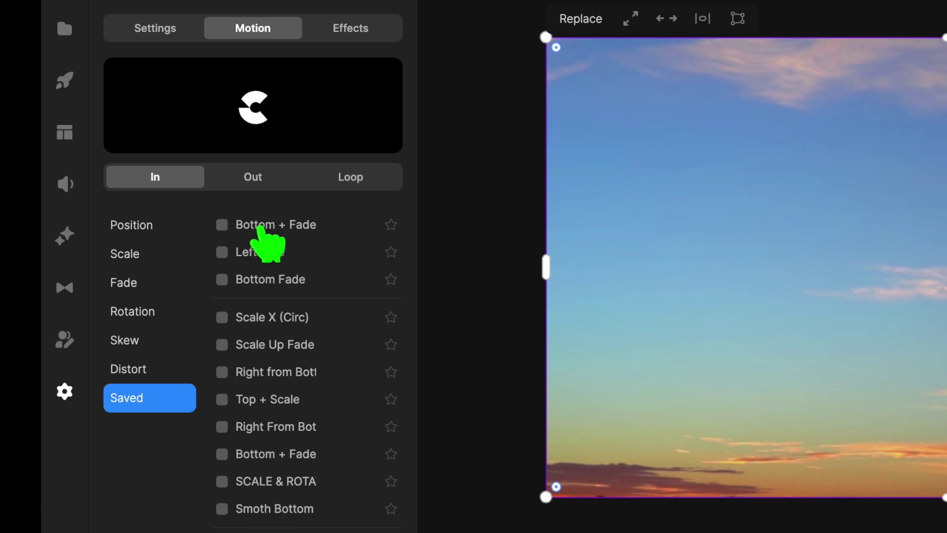
Try the saved Bottom + Fade entrance preset on the sky video and go back to the Position presets
click(222, 225)
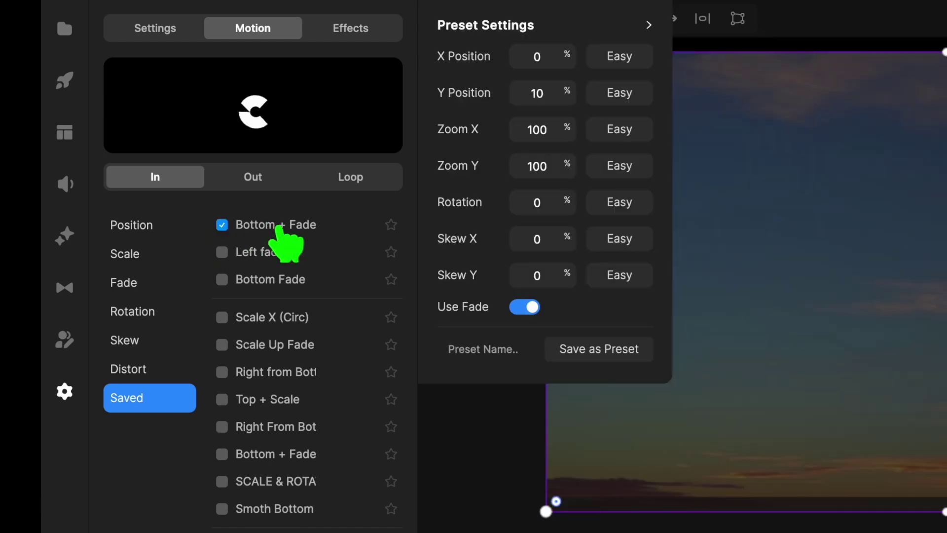
click(132, 223)
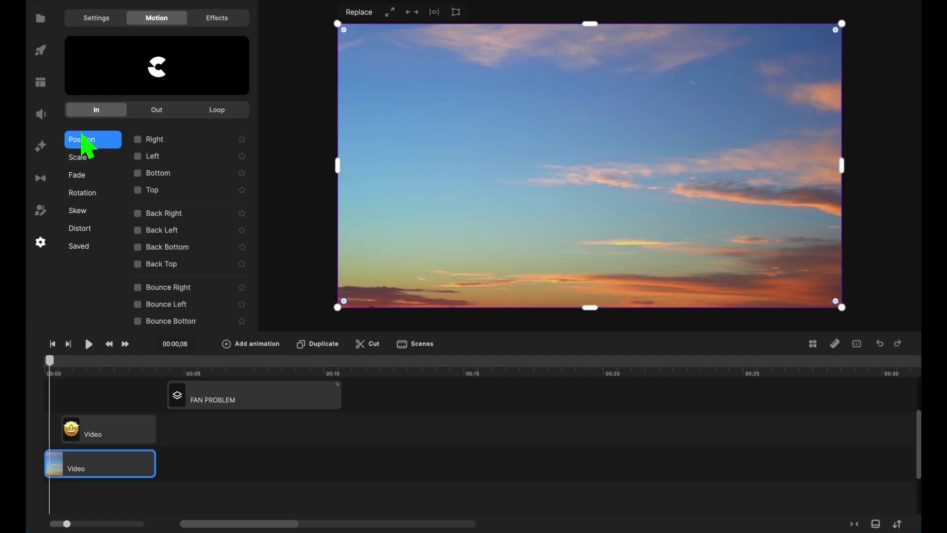
Play the two video clips from the start of the timeline, stop, and return the playhead to the beginning
drag(55, 369, 47, 367)
click(89, 343)
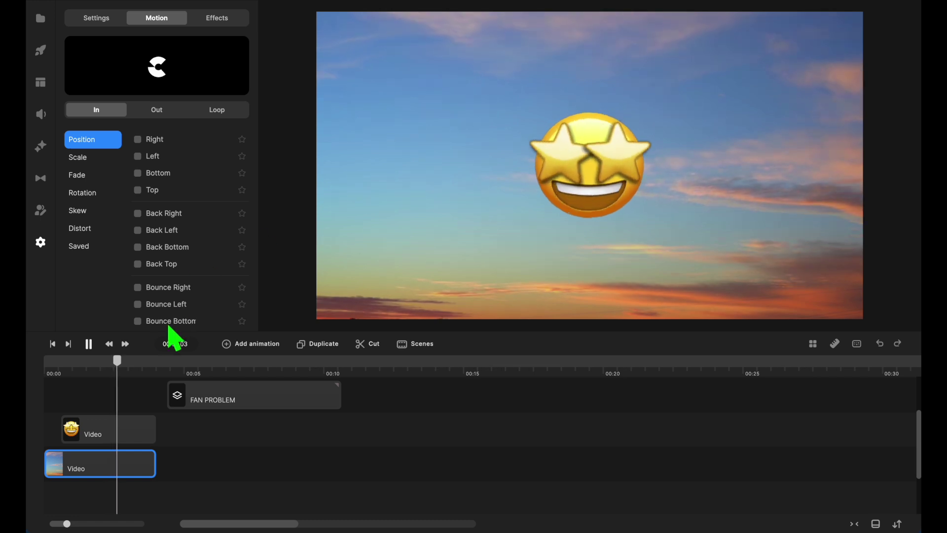
click(88, 344)
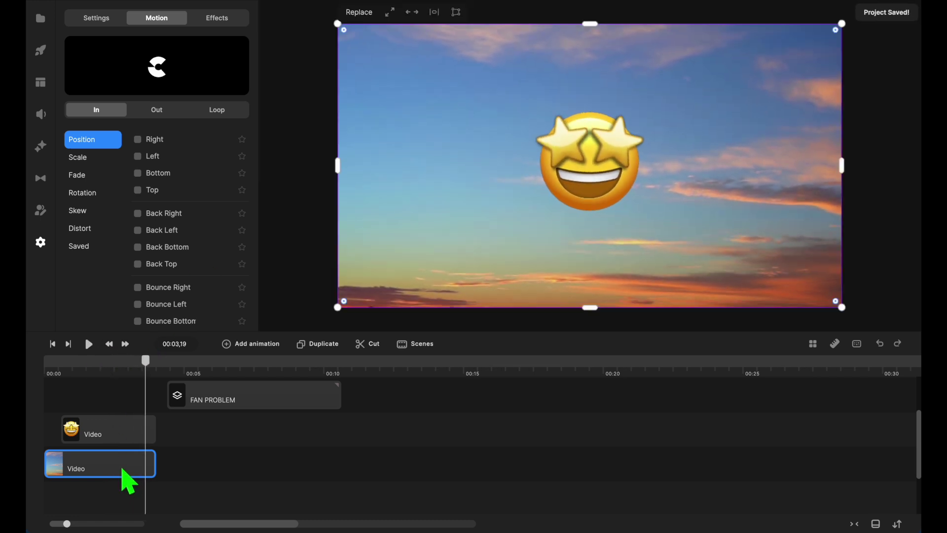
drag(65, 381, 49, 371)
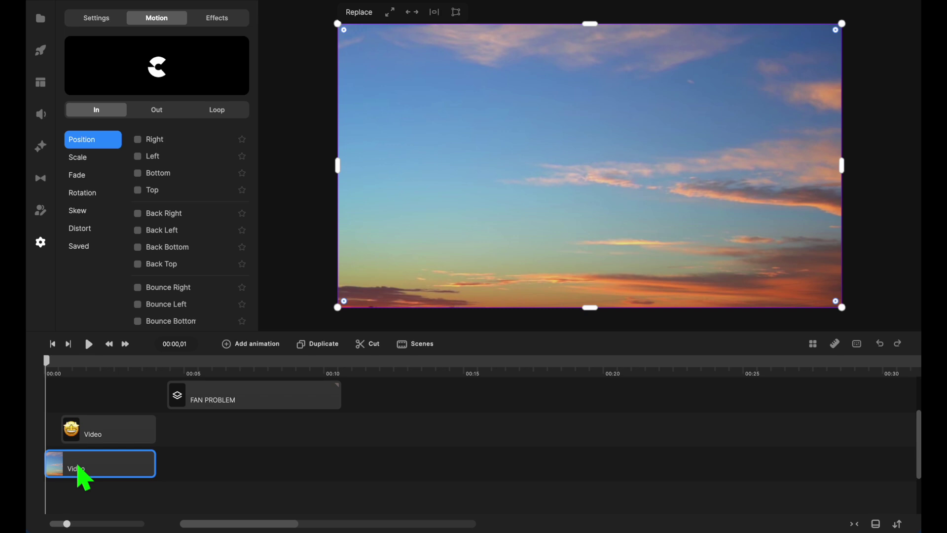
Apply the Fade In entrance animation to the sky video clip
click(84, 177)
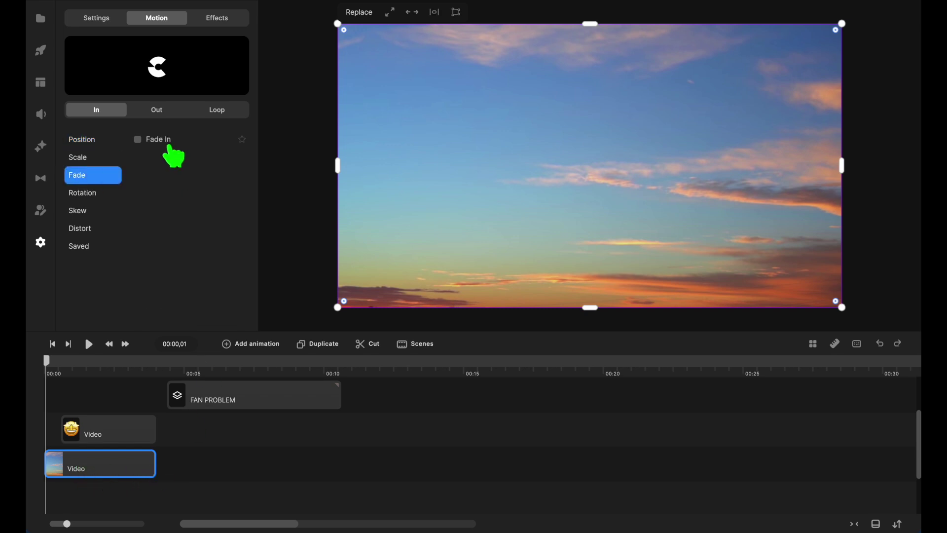
click(138, 140)
click(138, 140)
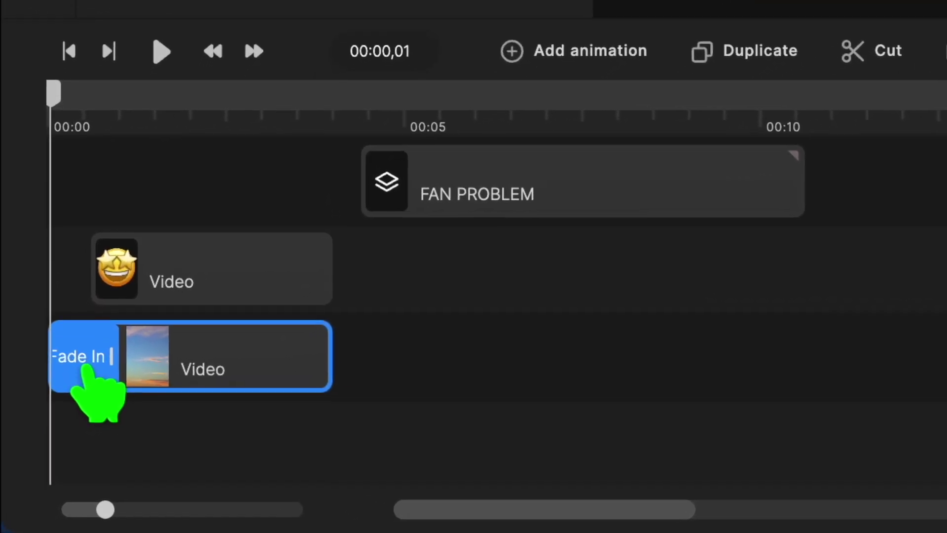
Preview the sky video's fade-in on an enlarged timeline and return the playhead to 00:00
scroll(80, 388, up, 5)
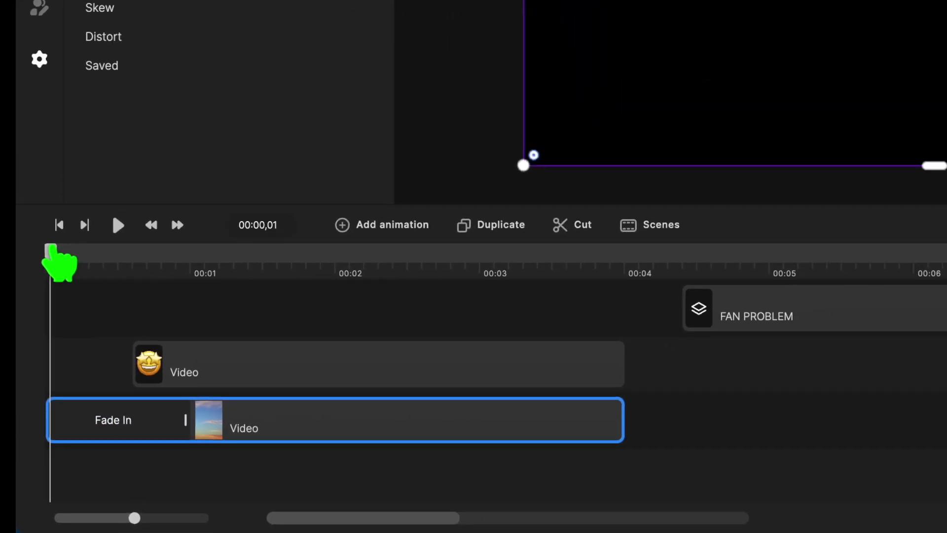
click(189, 407)
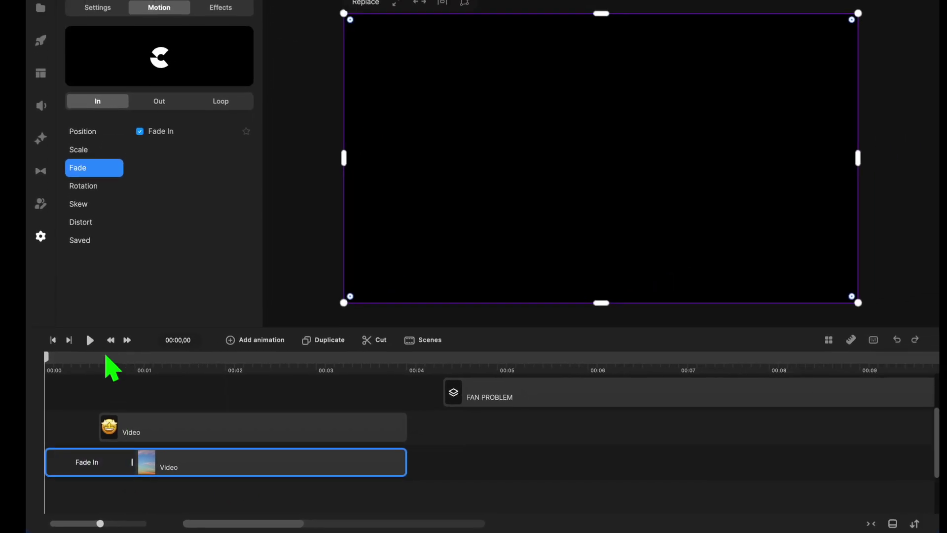
click(93, 324)
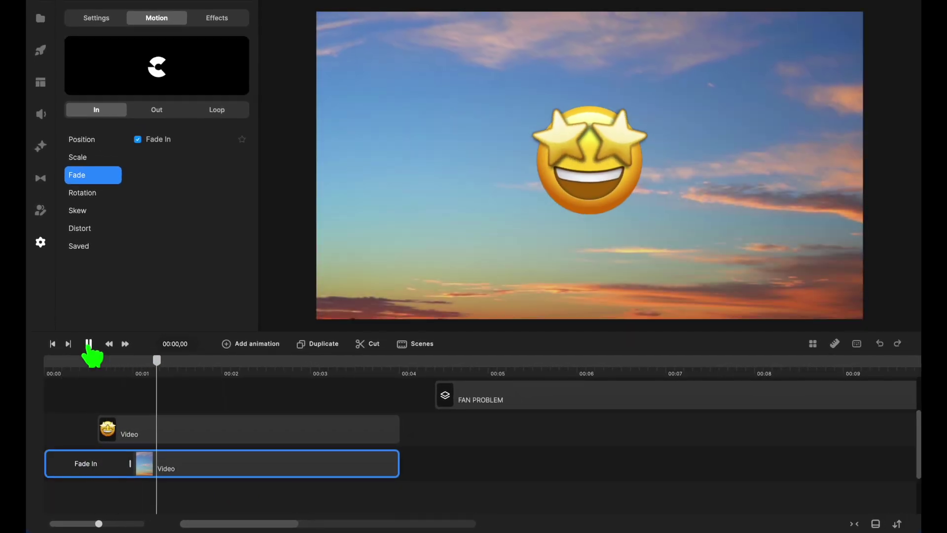
click(88, 344)
click(74, 364)
drag(76, 374, 44, 399)
Shorten the Fade In animation on the sky video so it ends where the emoji clip starts
click(126, 464)
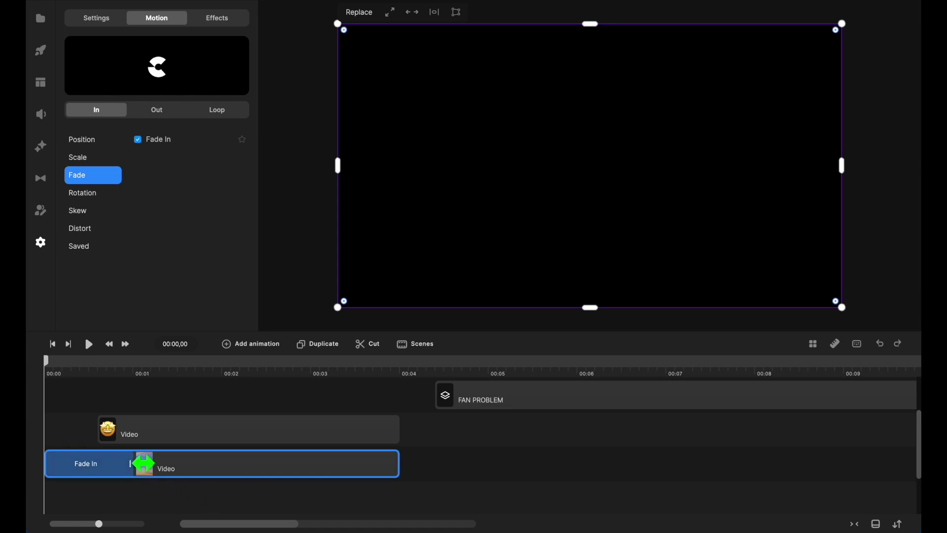
click(142, 464)
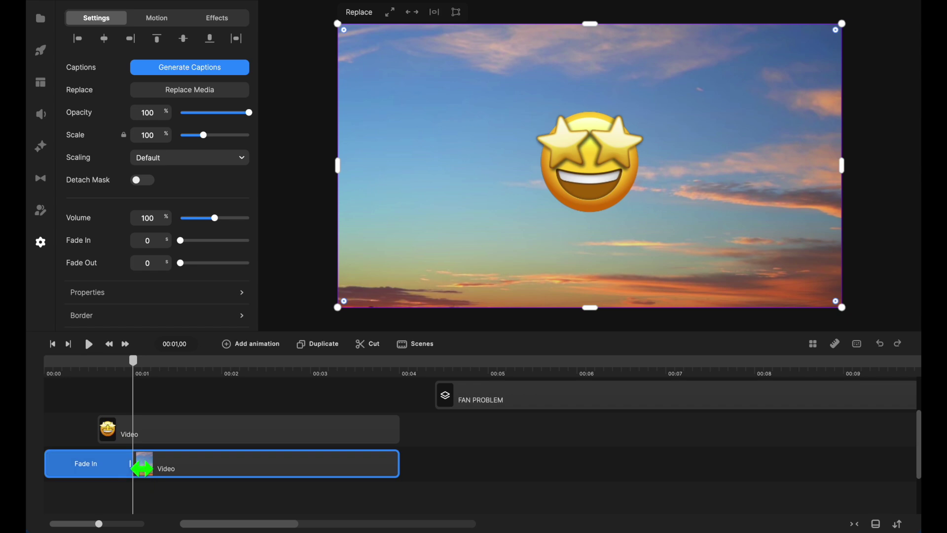
drag(142, 467, 104, 476)
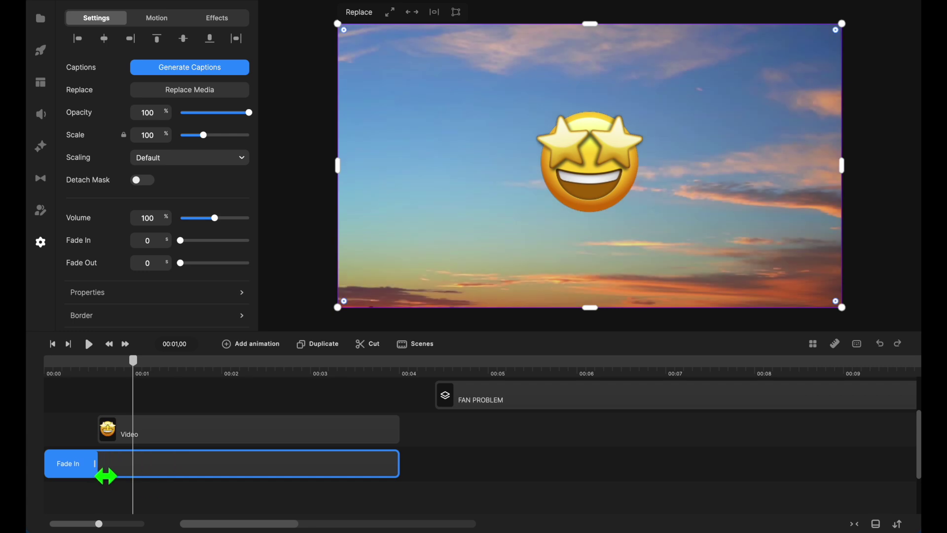
Set the Fade In animation's easing to Slow Fast, play it from the start and scrub through the fade
click(68, 343)
click(74, 468)
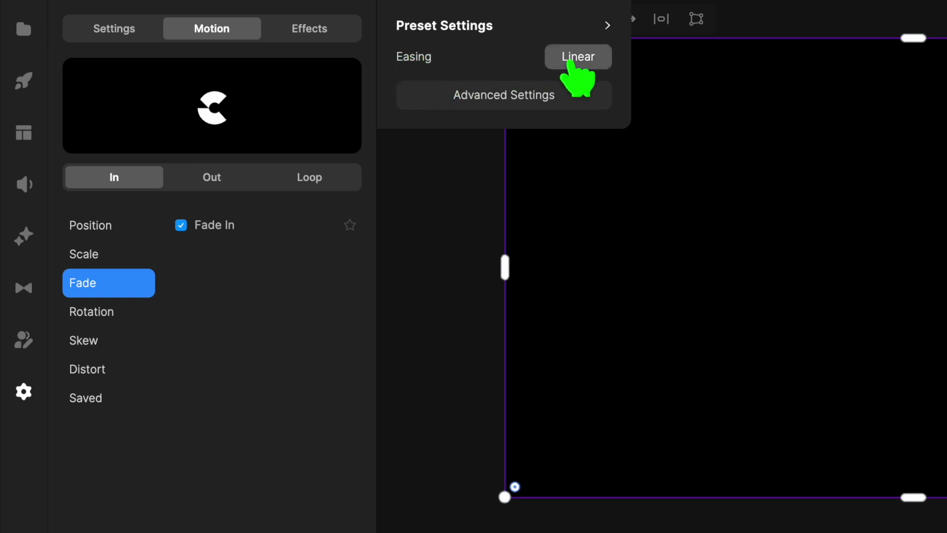
click(570, 59)
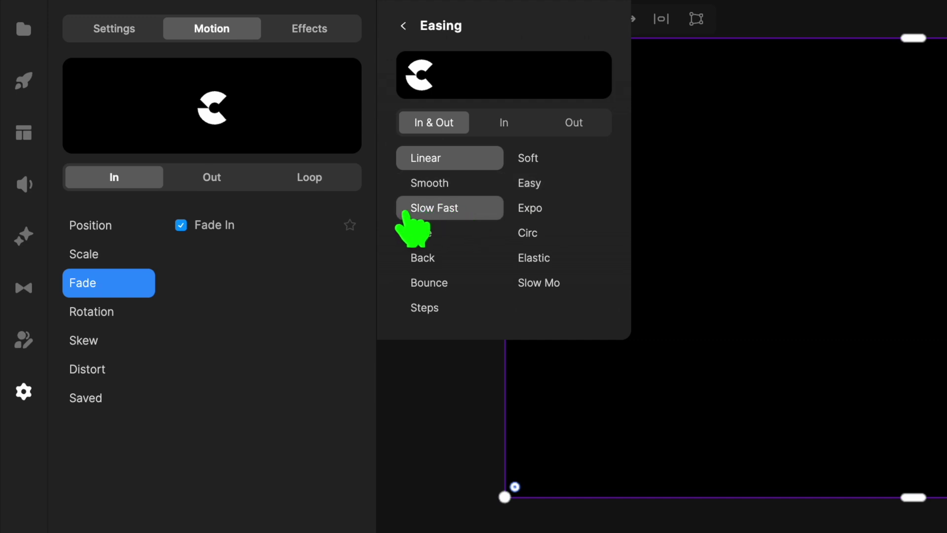
click(448, 211)
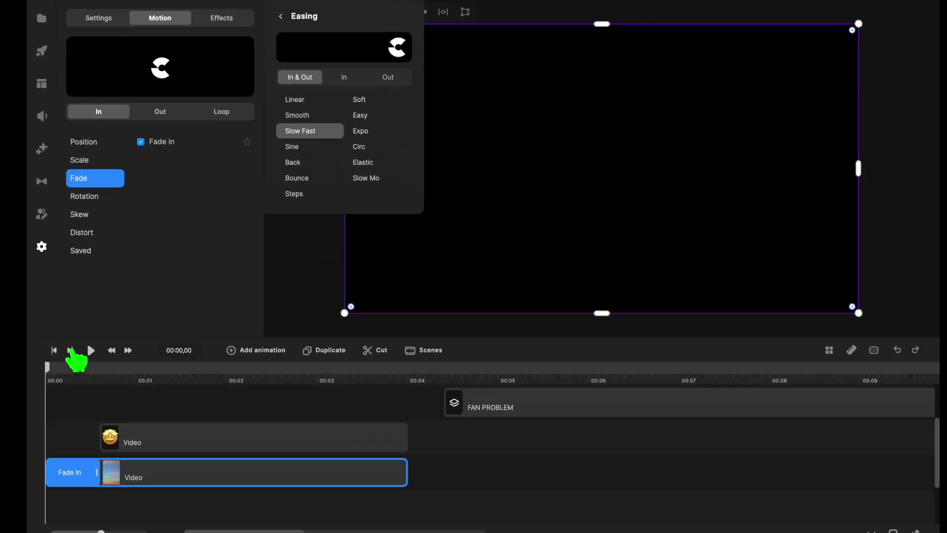
click(91, 350)
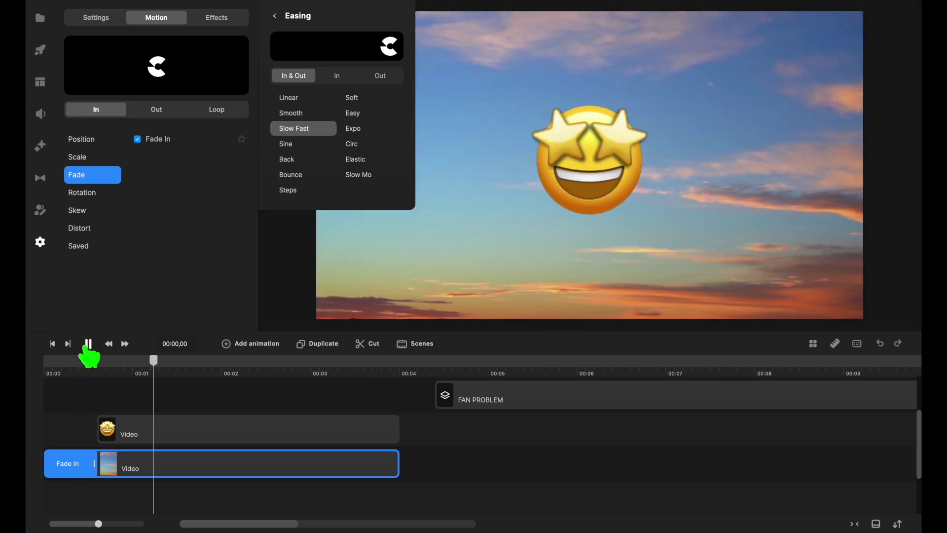
click(88, 348)
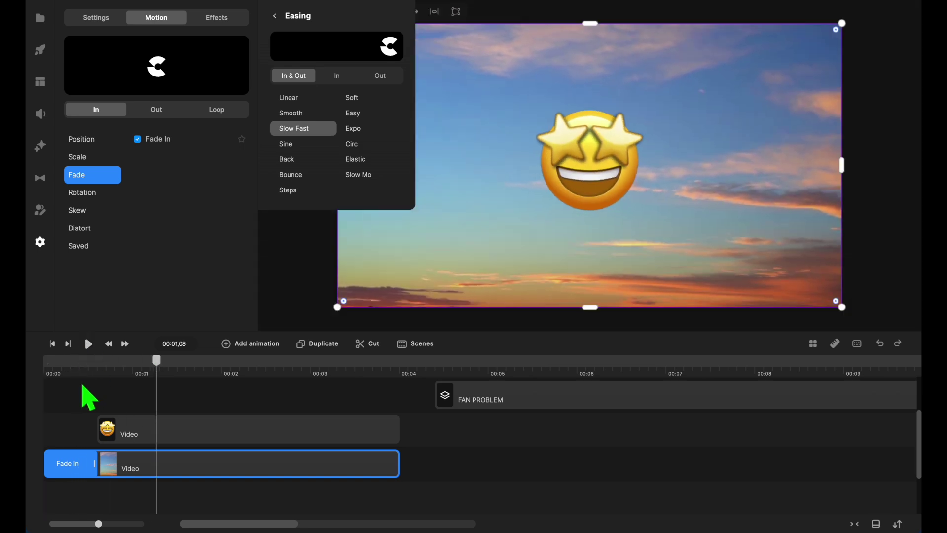
drag(72, 379, 130, 380)
Change the Fade In animation's easing to Elastic, play it from the start and scrub to 00:00,11
click(372, 159)
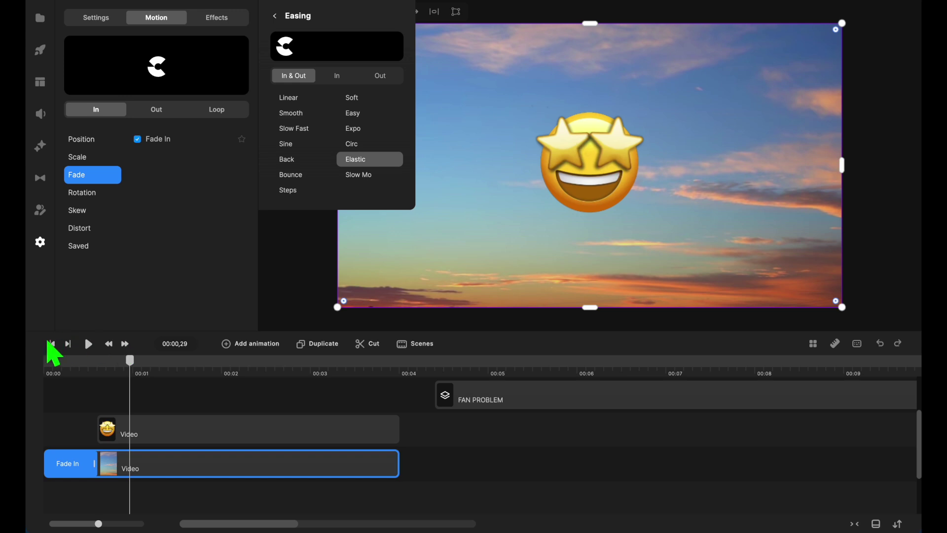
click(51, 344)
click(88, 344)
click(76, 374)
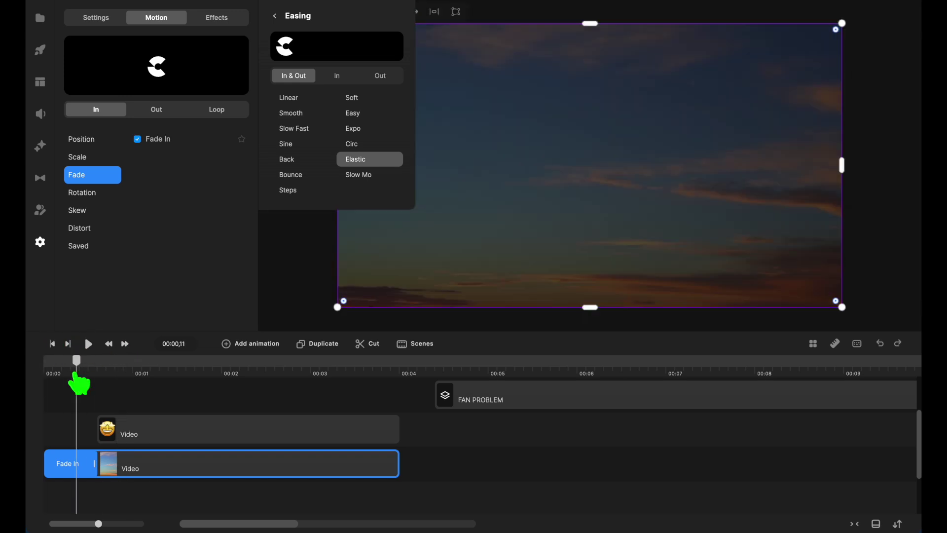
mouse_move(79, 375)
mouse_down()
mouse_move(69, 373)
mouse_move(82, 382)
mouse_up()
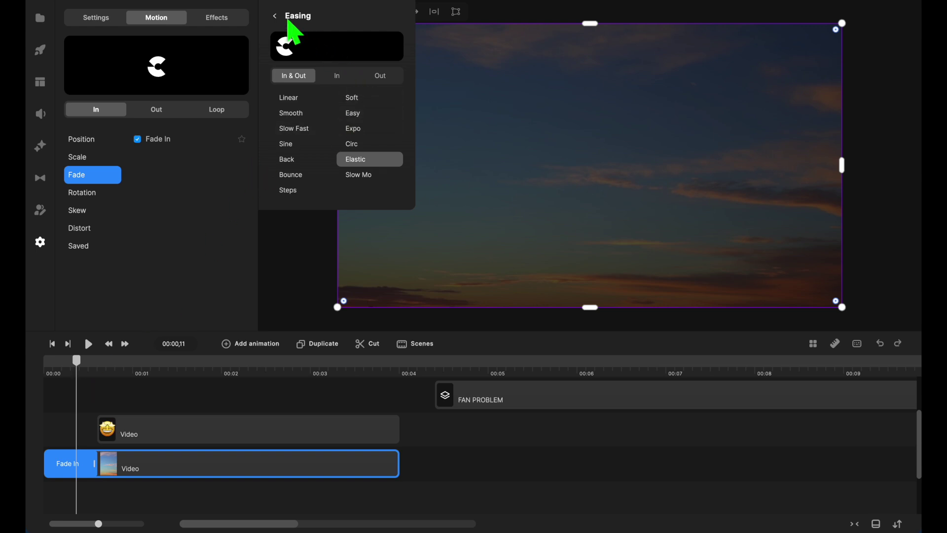
Open the Fade In preset's advanced settings and look at the easing options for Y Position
click(275, 17)
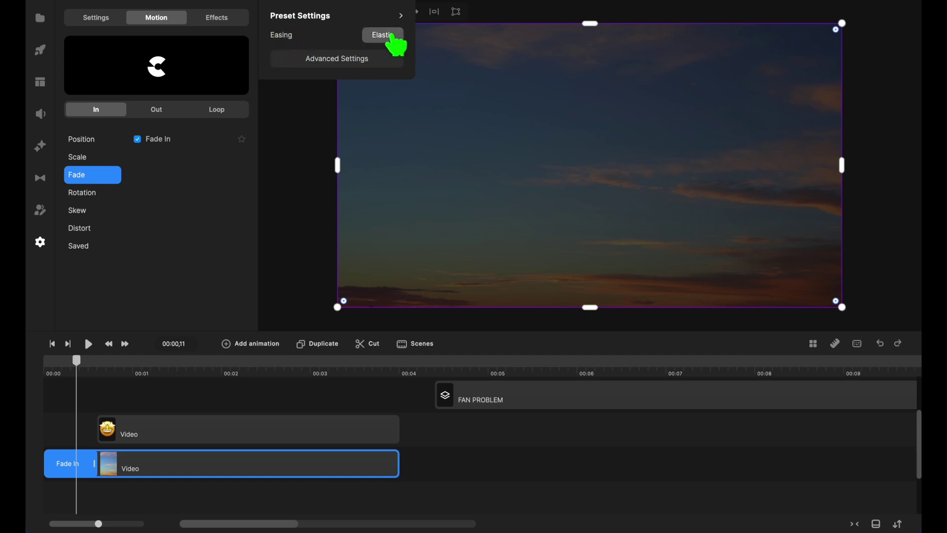
click(335, 61)
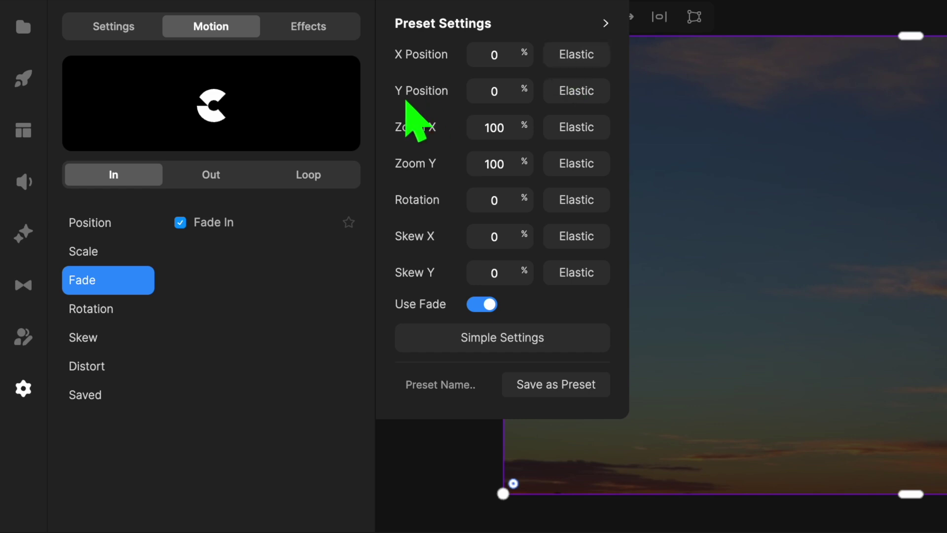
click(598, 95)
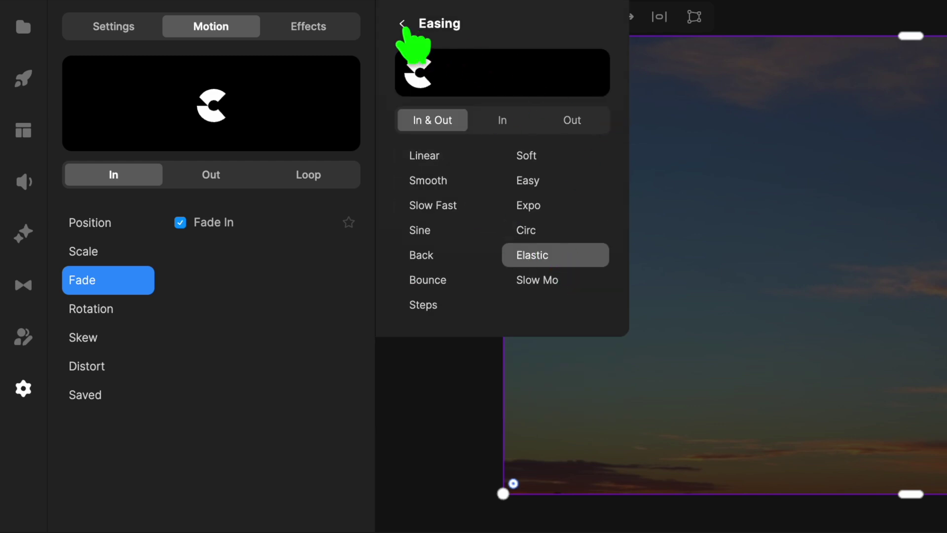
click(402, 24)
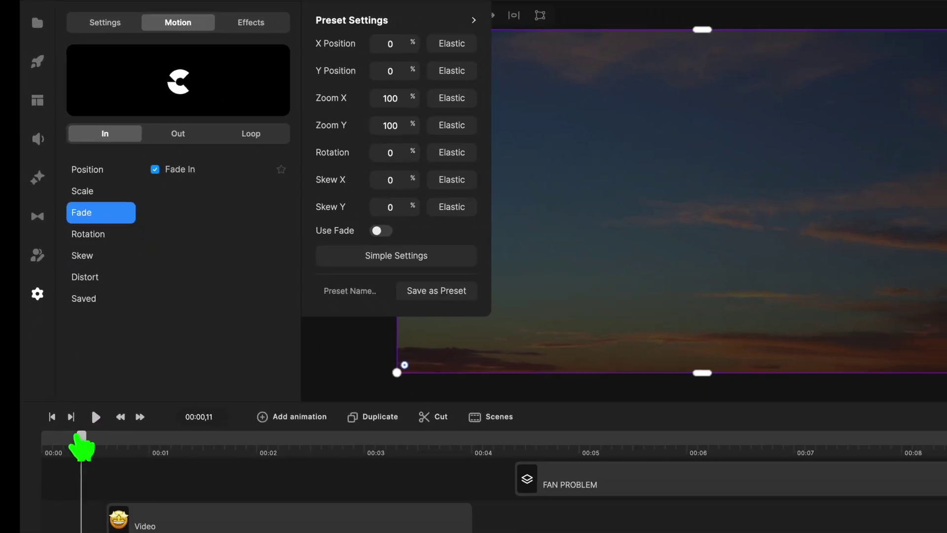
Play the sky video's entrance from 00:00, stop, and place the playhead at 00:00,12 within the animation
drag(78, 436, 27, 440)
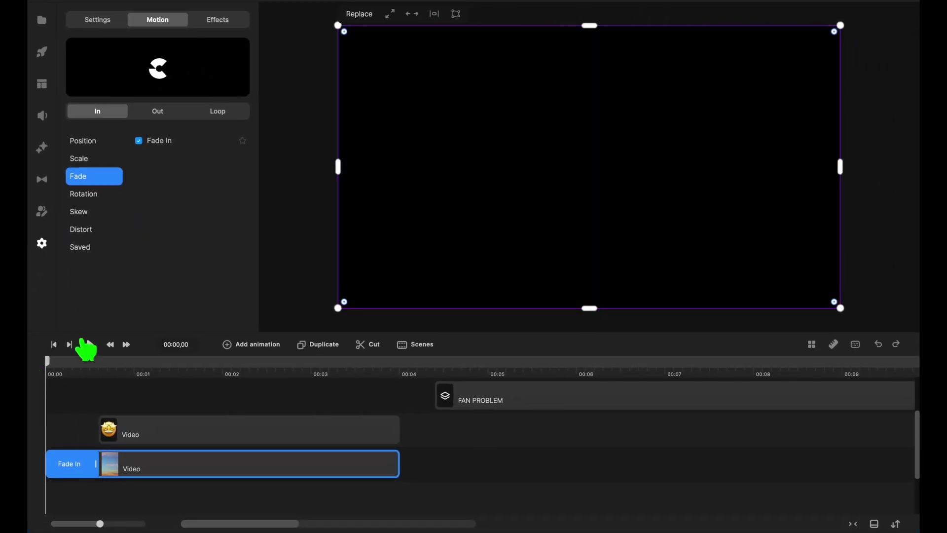
click(89, 345)
click(89, 346)
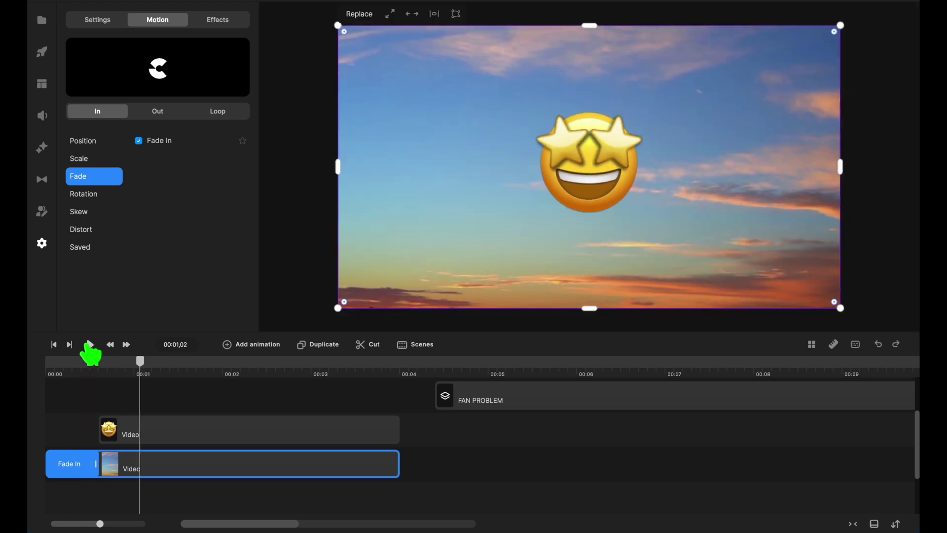
click(82, 373)
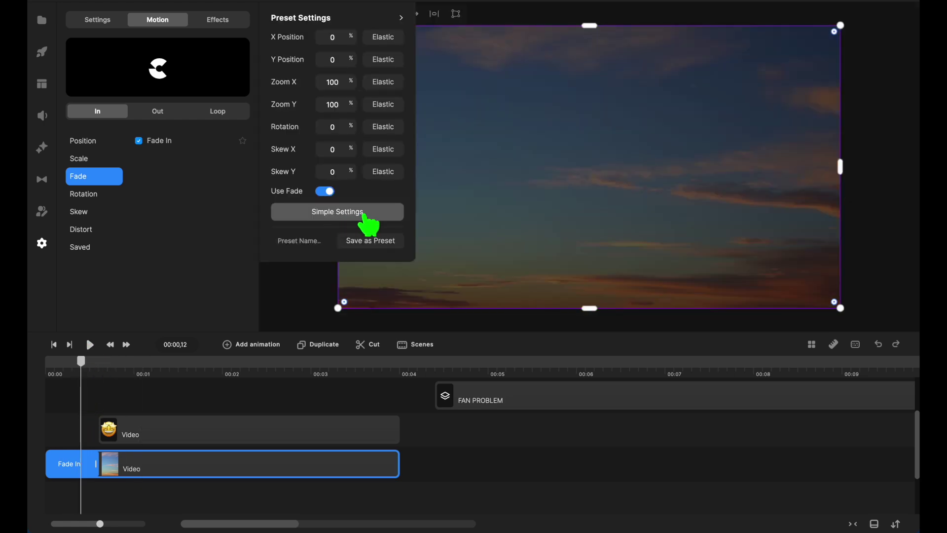
Switch between the simple and advanced preset settings and save the Fade In animation as a preset named Nouveau
click(339, 213)
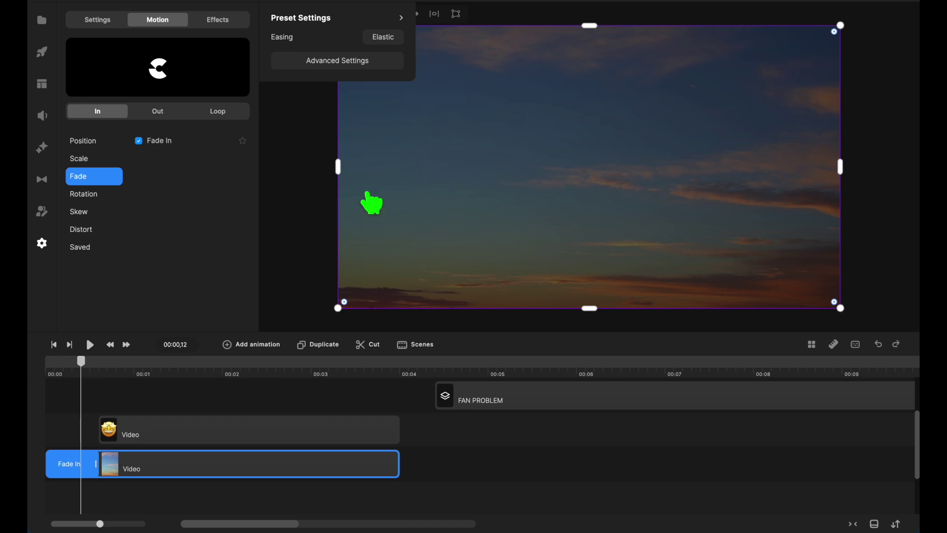
click(347, 61)
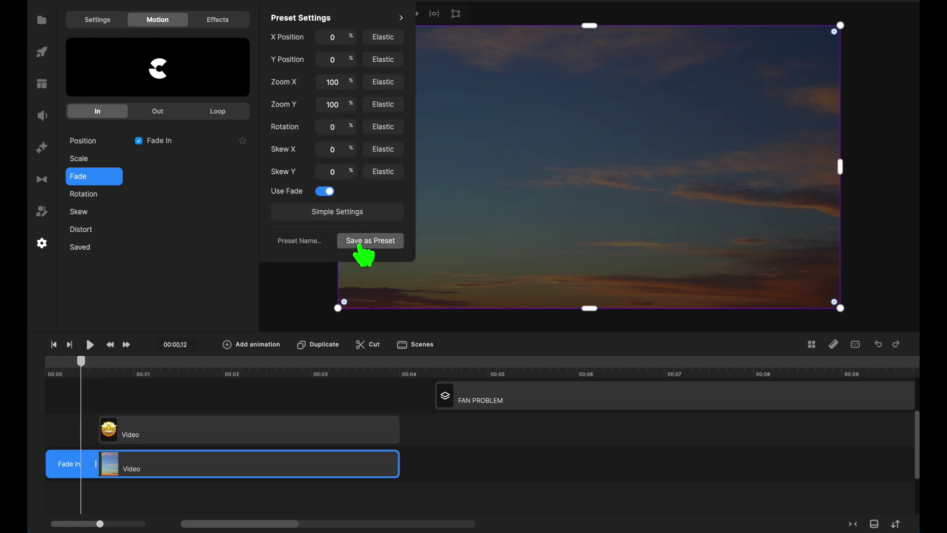
click(321, 247)
text(nom)
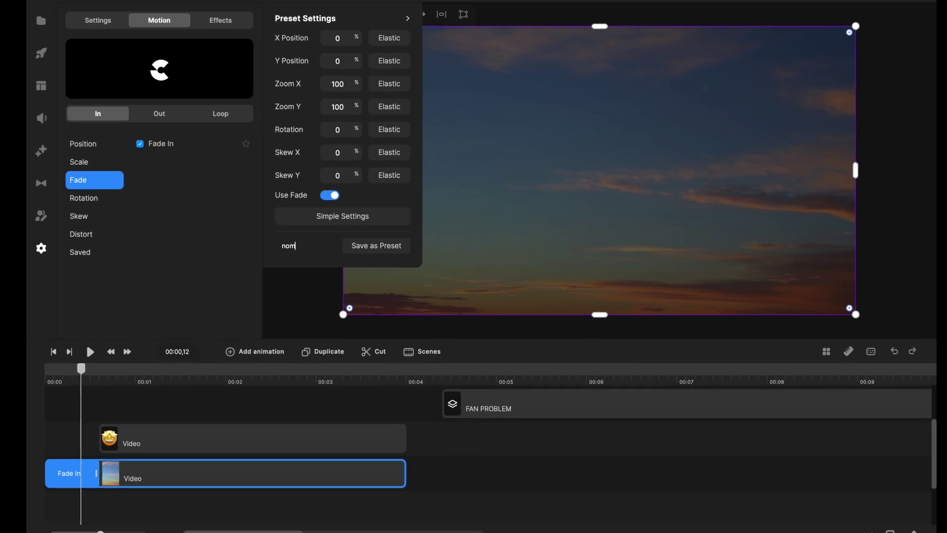
key(BackSpace)
key(BackSpace)
key(BackSpace)
text(Nouve)
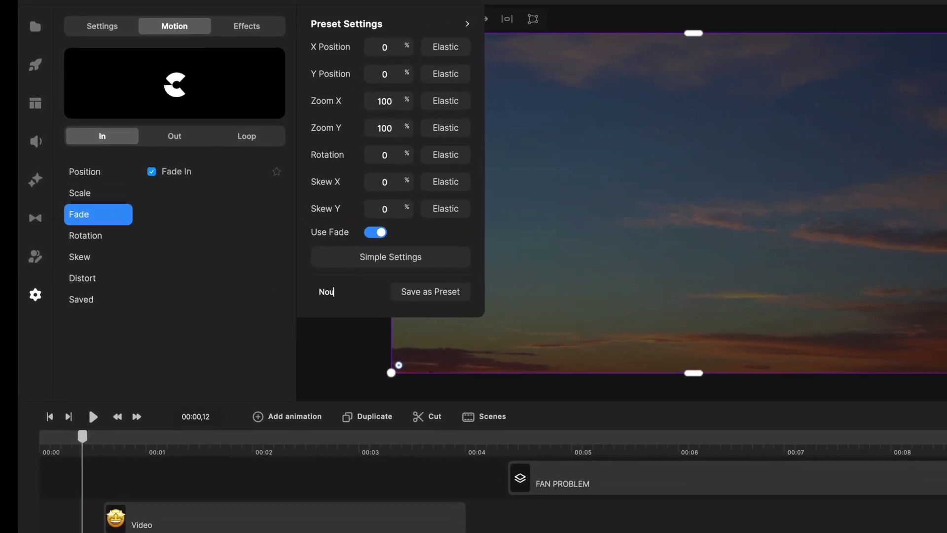
text(au)
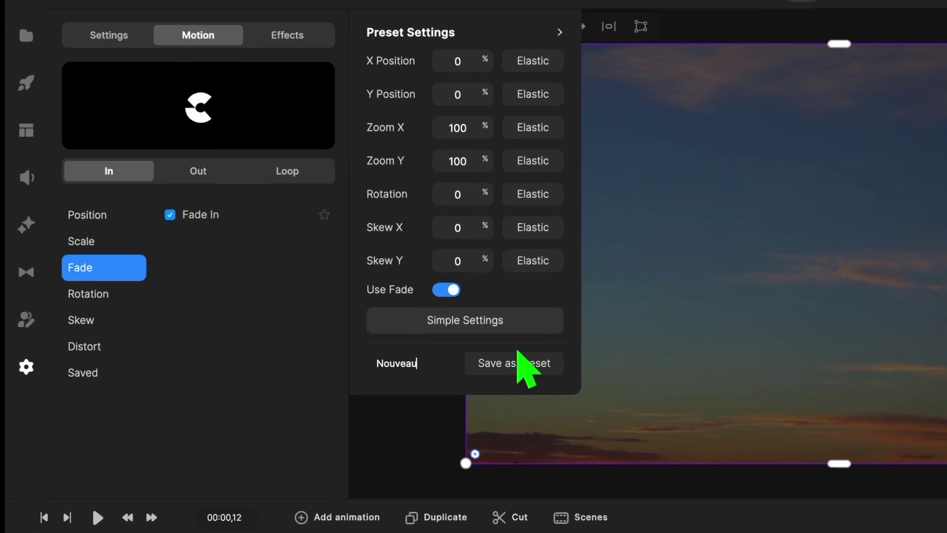
click(533, 377)
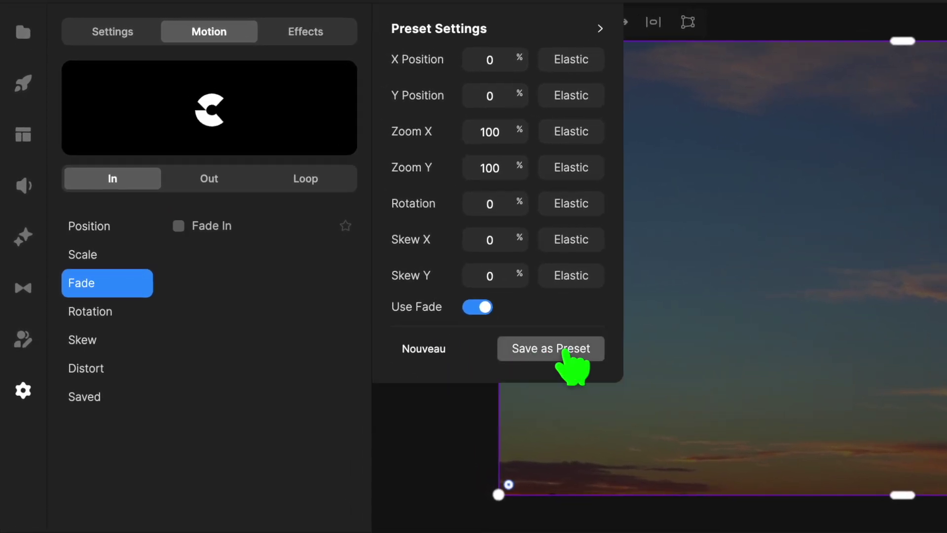
Find the Nouveau preset among the saved entrance presets, start renaming it and clear its name
click(84, 398)
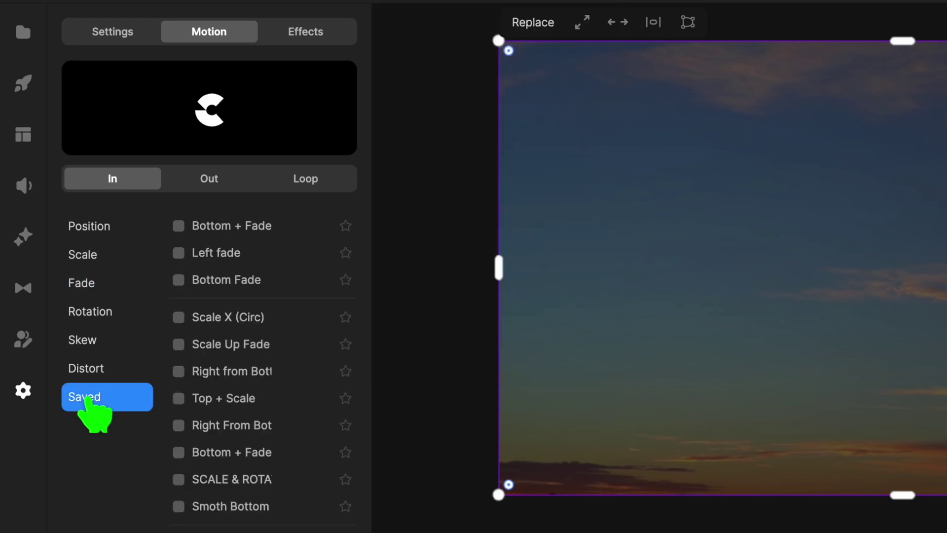
scroll(339, 355, down, 2)
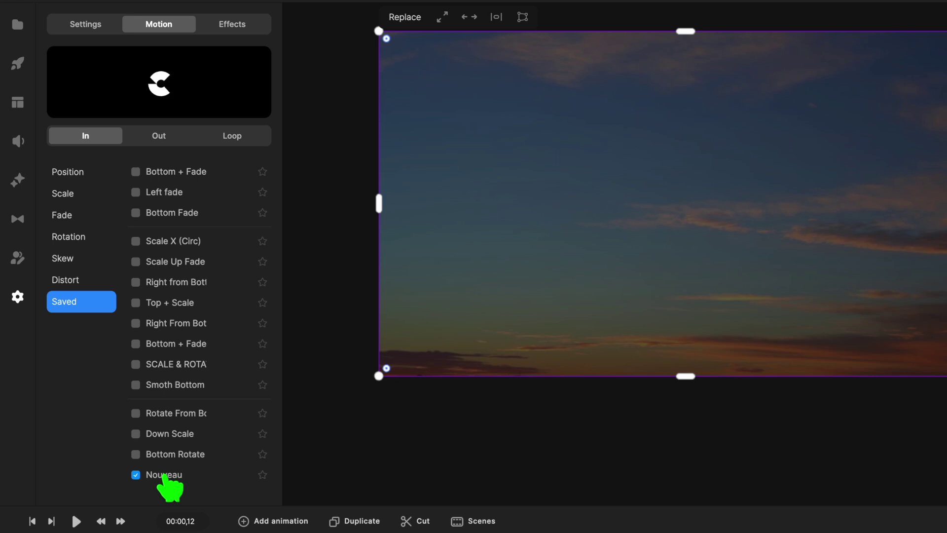
right_click(164, 475)
click(215, 499)
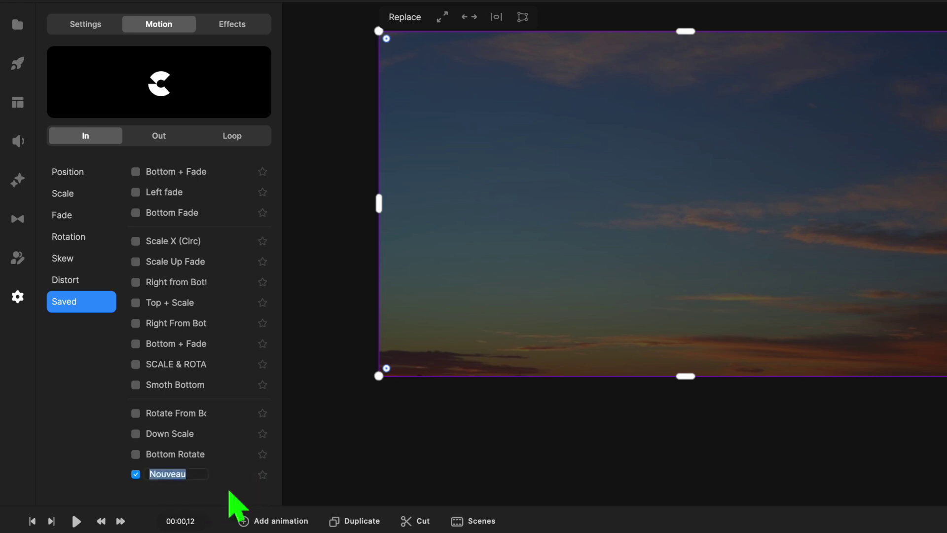
key(BackSpace)
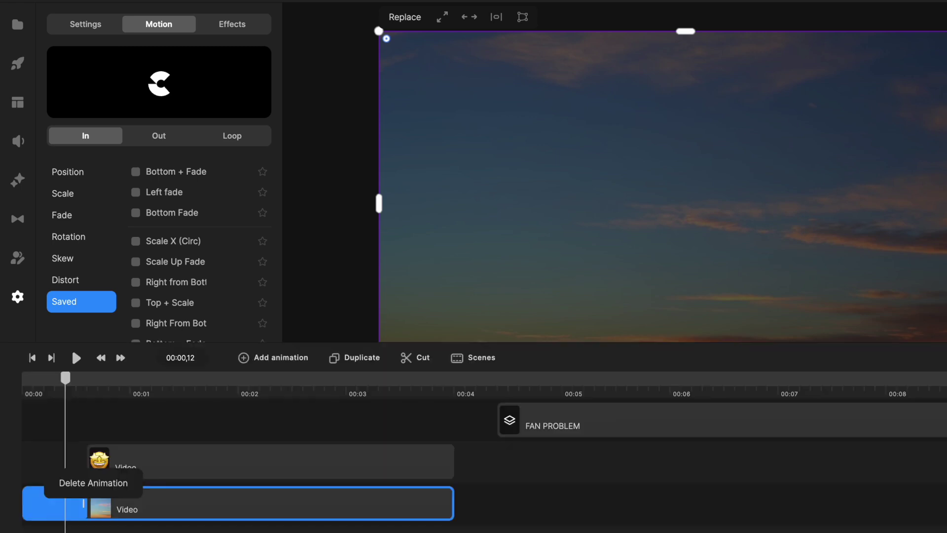
Delete the Fade In animation from the start of the sky video clip
click(50, 529)
click(62, 502)
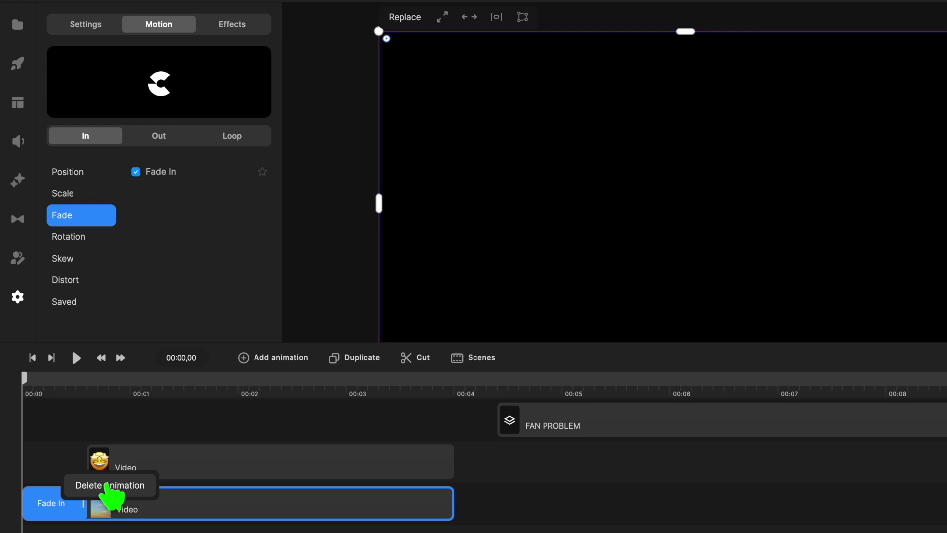
click(110, 487)
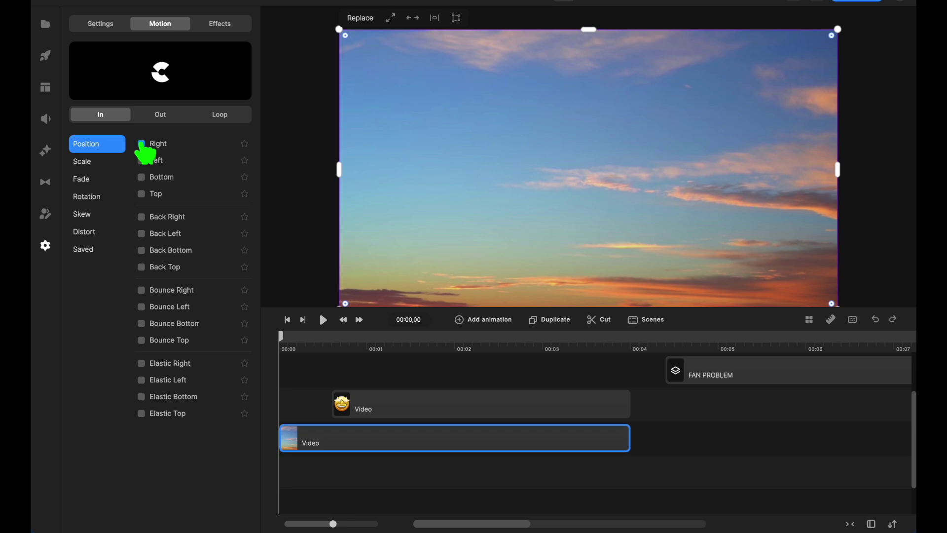
Try the Right entrance from the Position presets on the sky video and preview it from the start
click(141, 144)
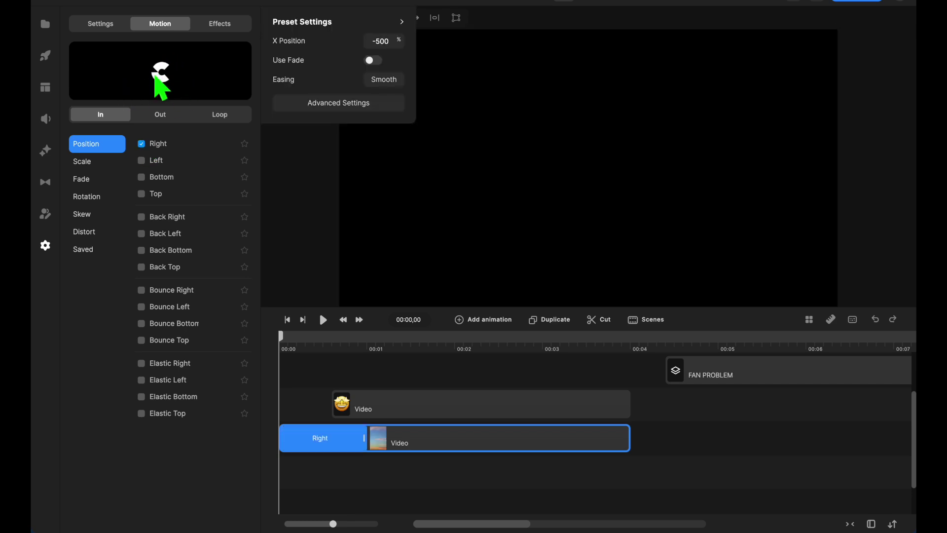
click(166, 68)
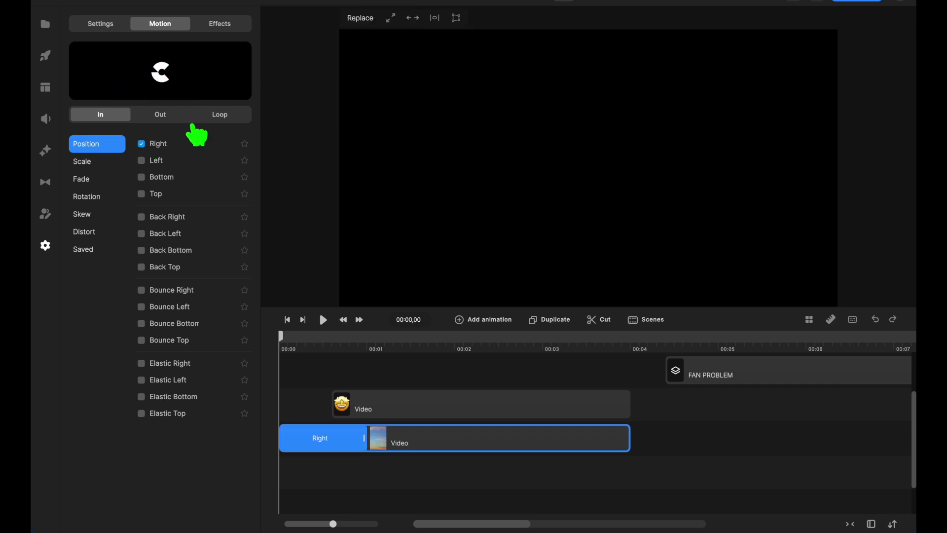
click(323, 320)
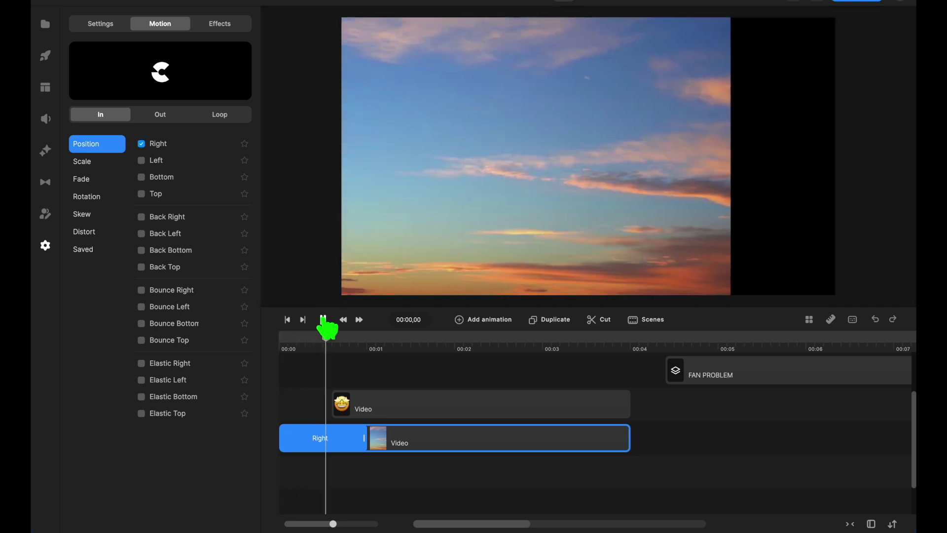
click(323, 319)
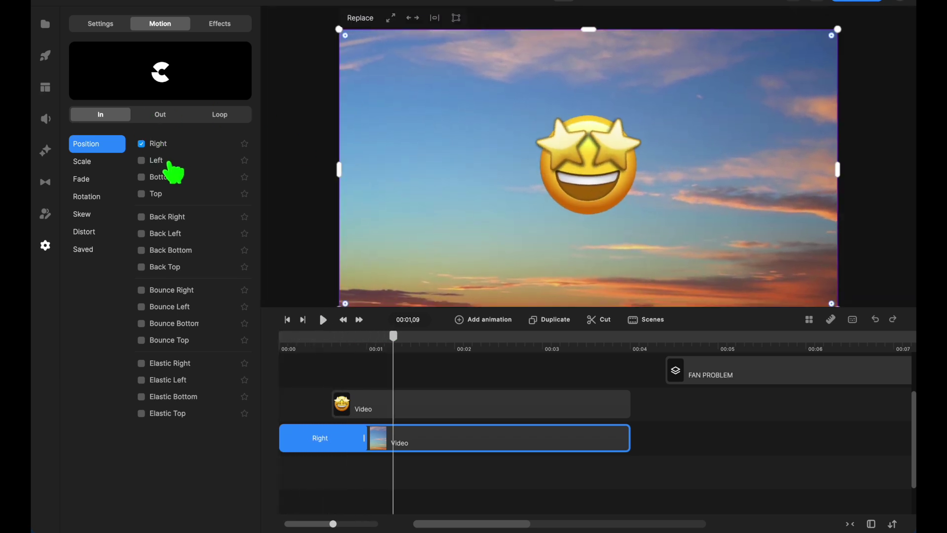
Try the Left, Bottom and Top Position entrances on the sky video and preview Top from the start
click(142, 160)
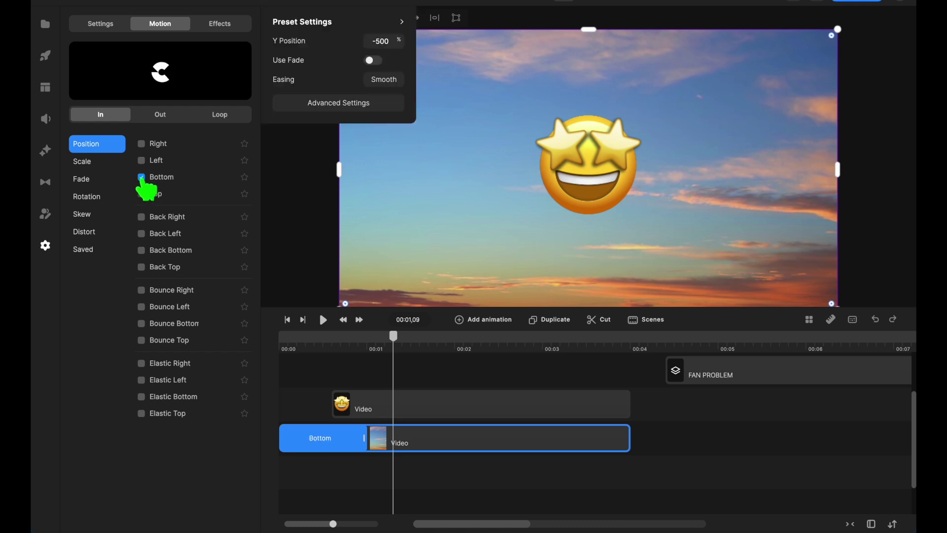
click(141, 193)
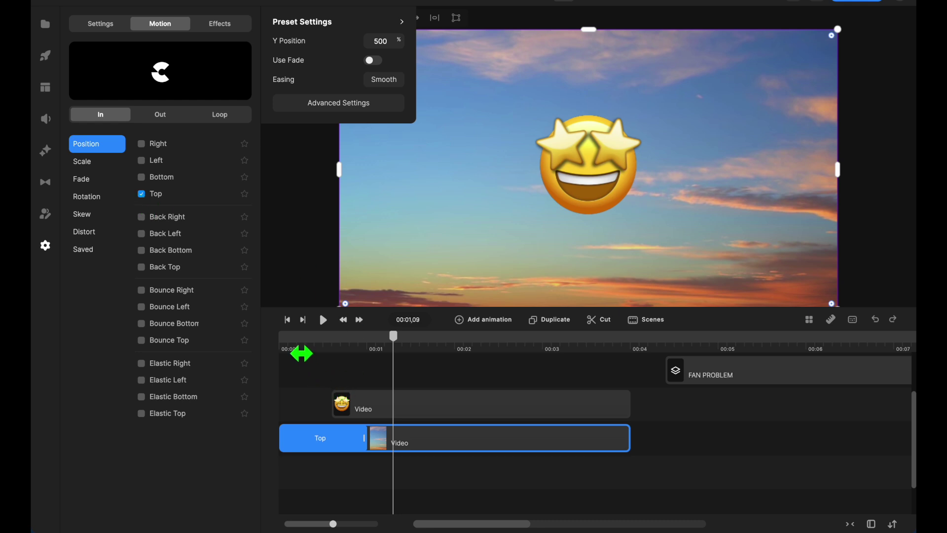
click(289, 320)
click(323, 321)
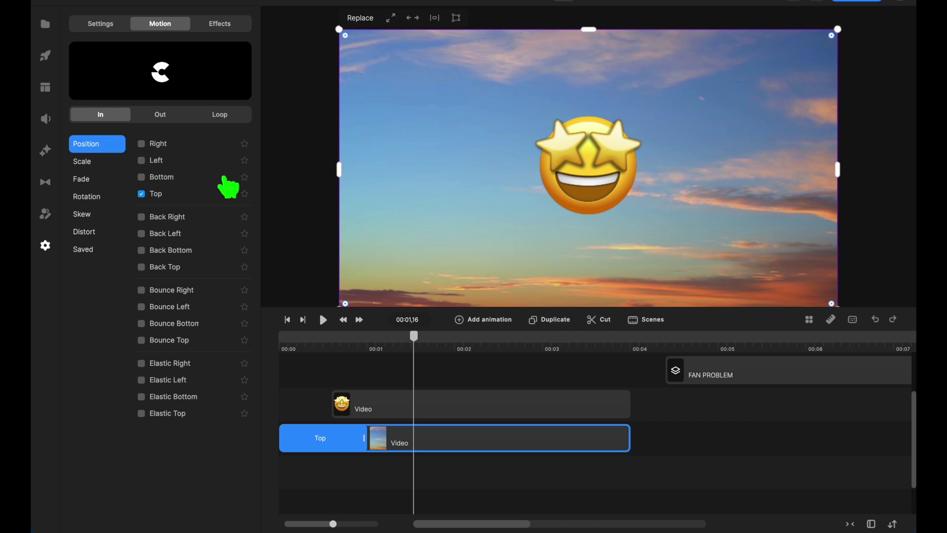
Try the Back Right, Bounce Right and Elastic Right entrances on the sky video and scrub through the Elastic Right animation
click(141, 217)
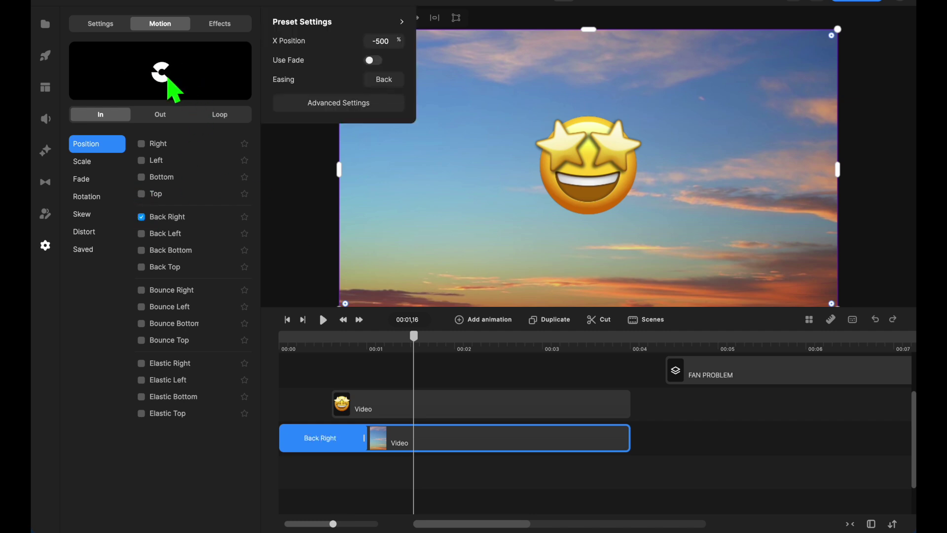
click(141, 291)
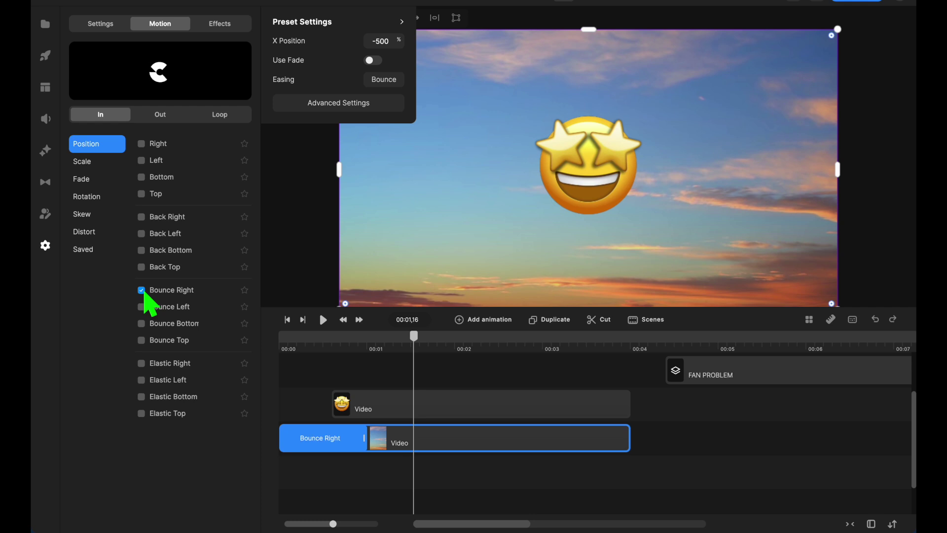
click(141, 364)
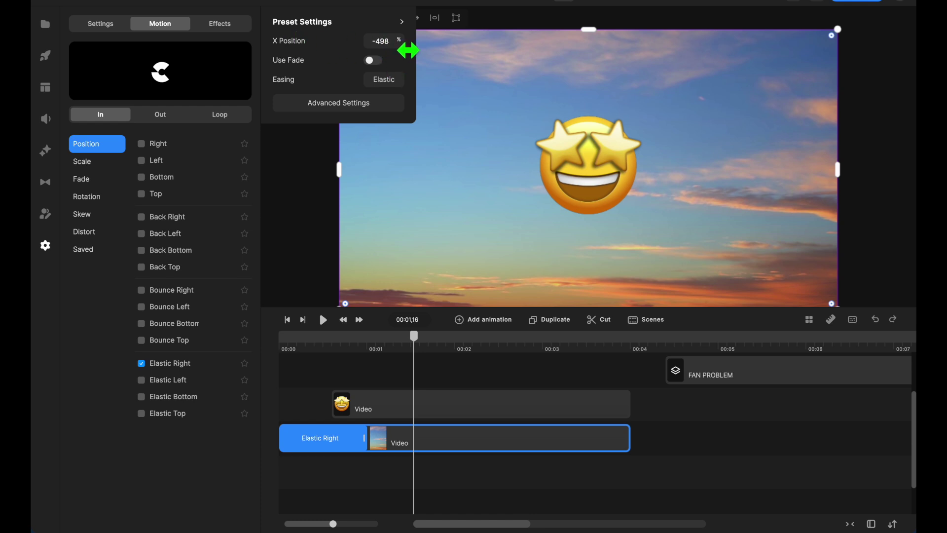
click(317, 347)
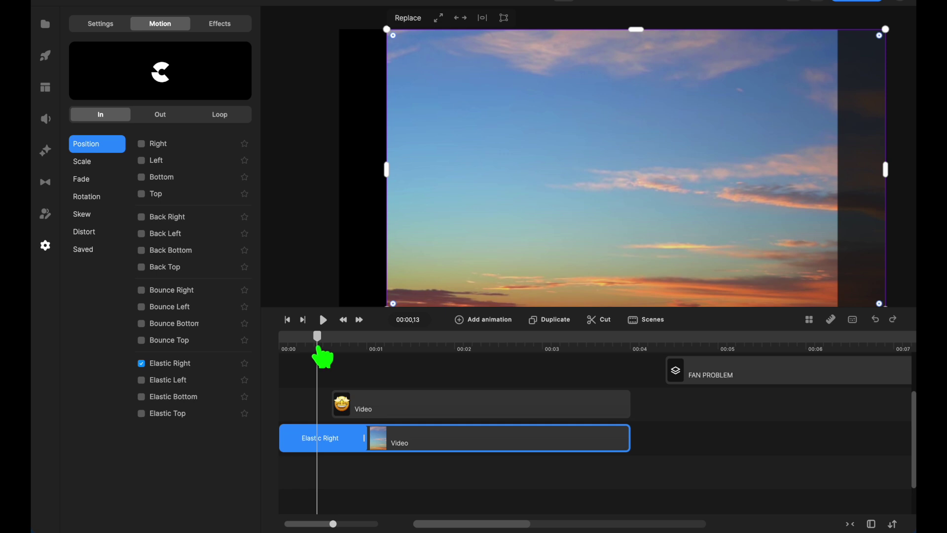
drag(317, 345, 353, 353)
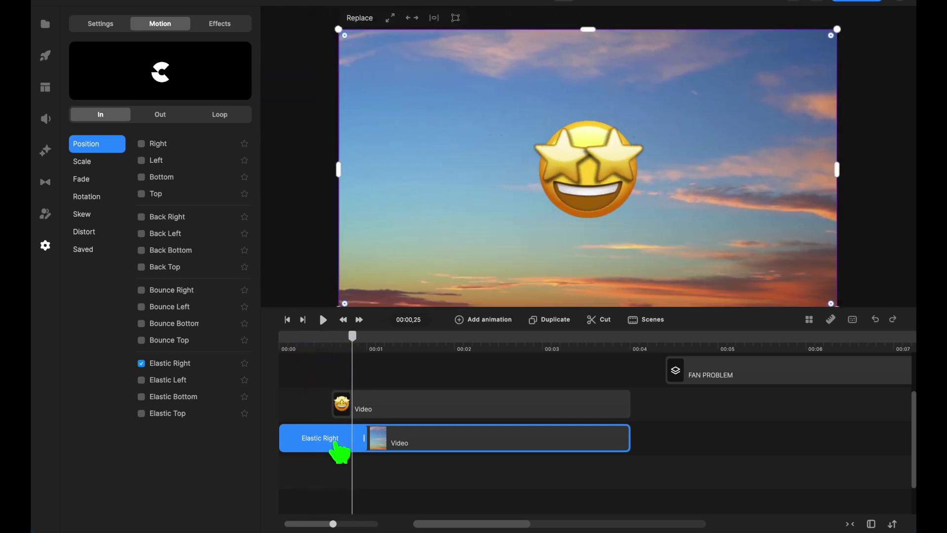
Set the Elastic Right animation's X Position to -93% and scrub back through it to check the motion
click(344, 445)
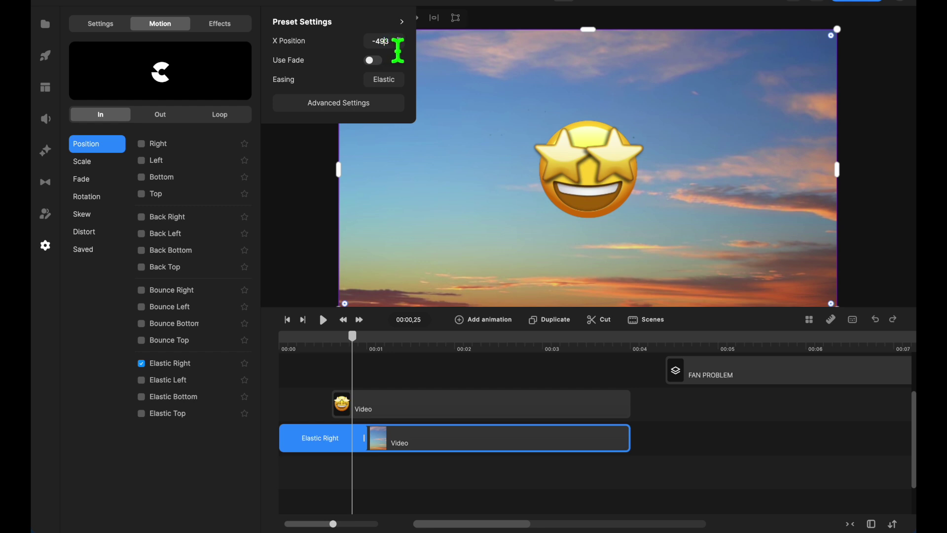
drag(408, 50, 496, 55)
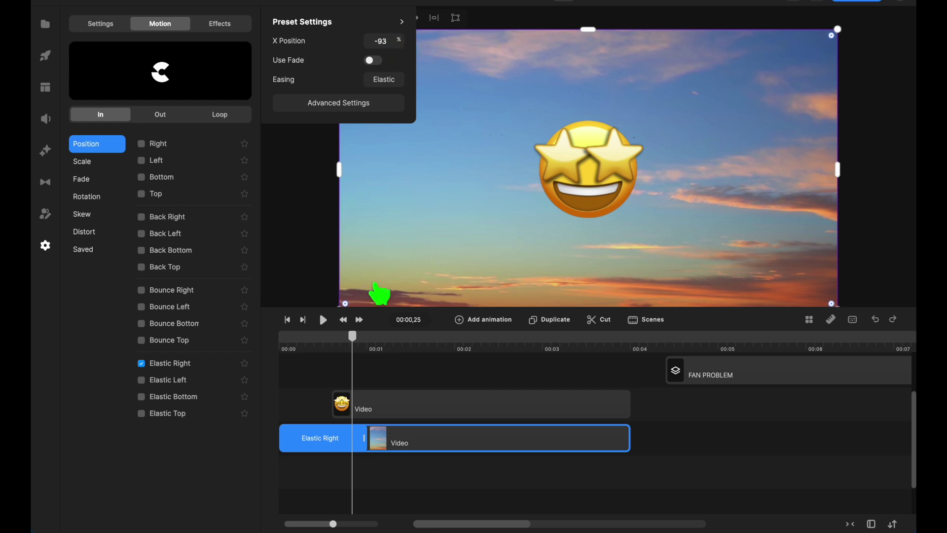
drag(356, 345, 321, 359)
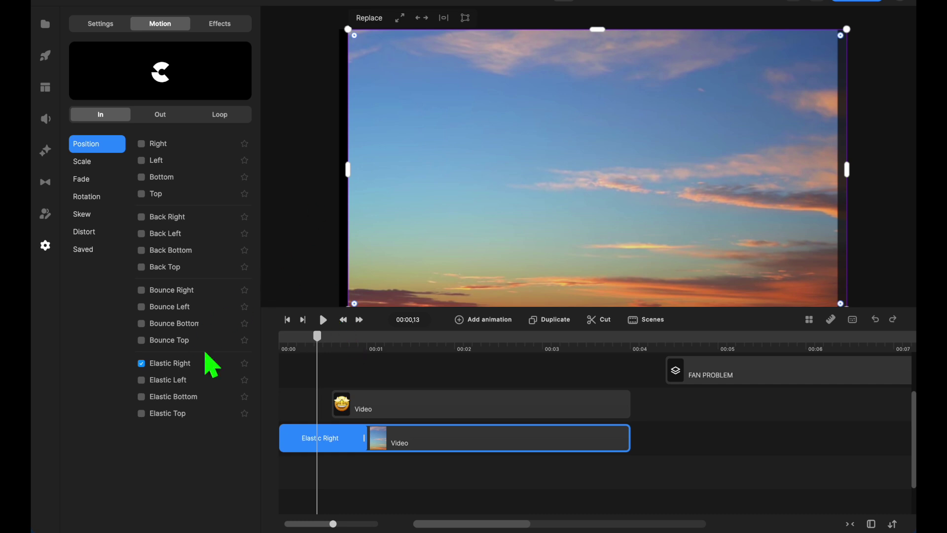
Try the Up and Down entrances from the Scale presets on the sky video, previewing each from the start
click(81, 163)
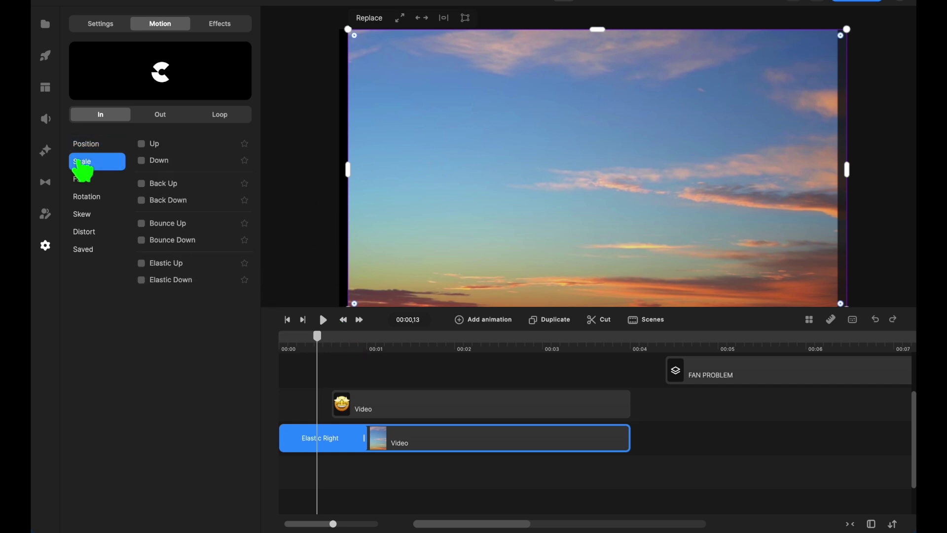
click(141, 144)
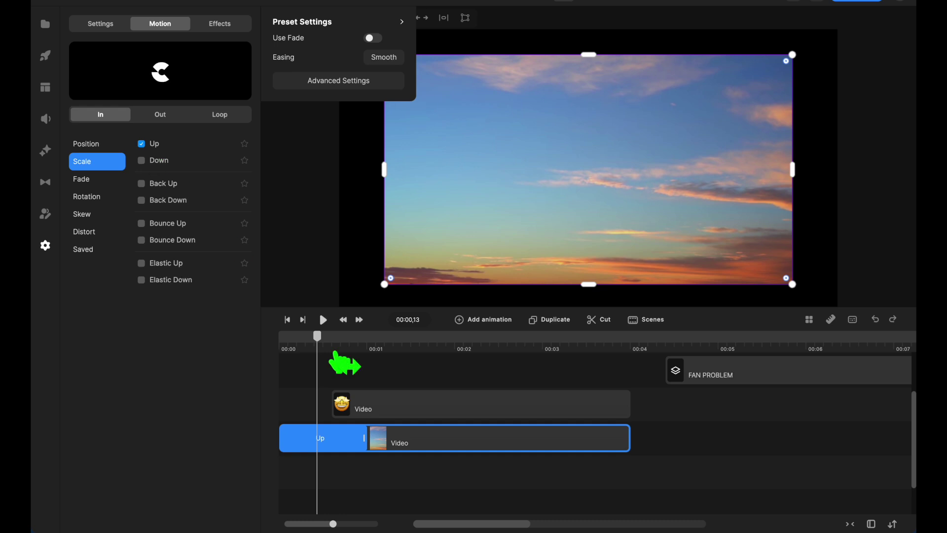
click(287, 319)
click(322, 320)
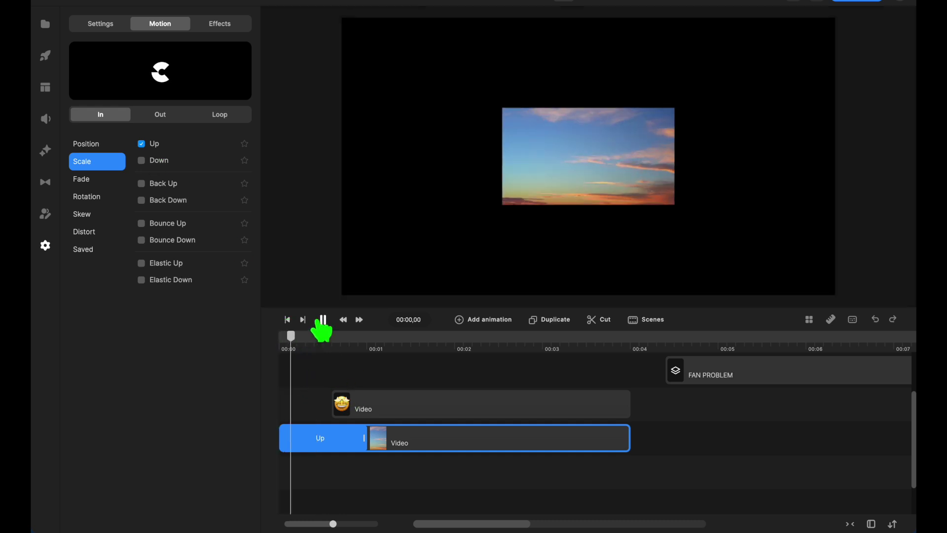
click(323, 321)
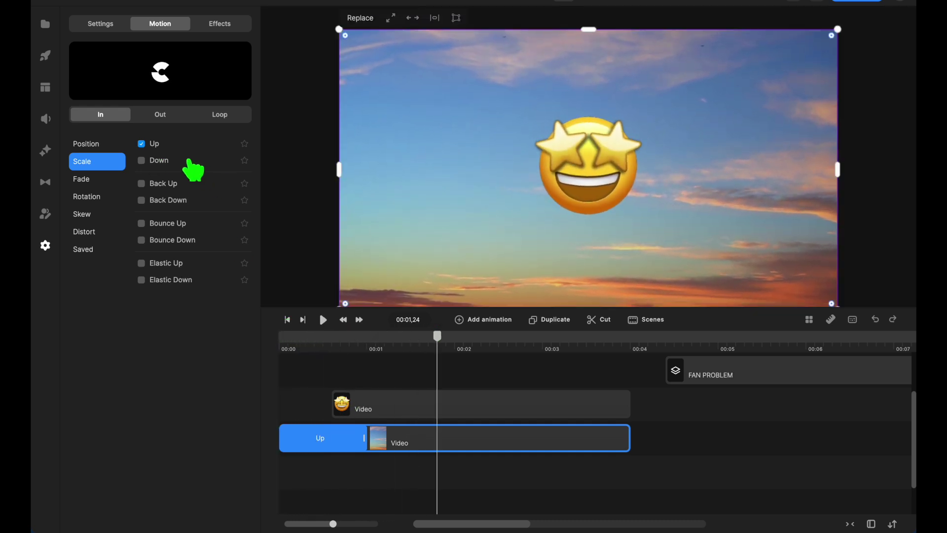
click(142, 161)
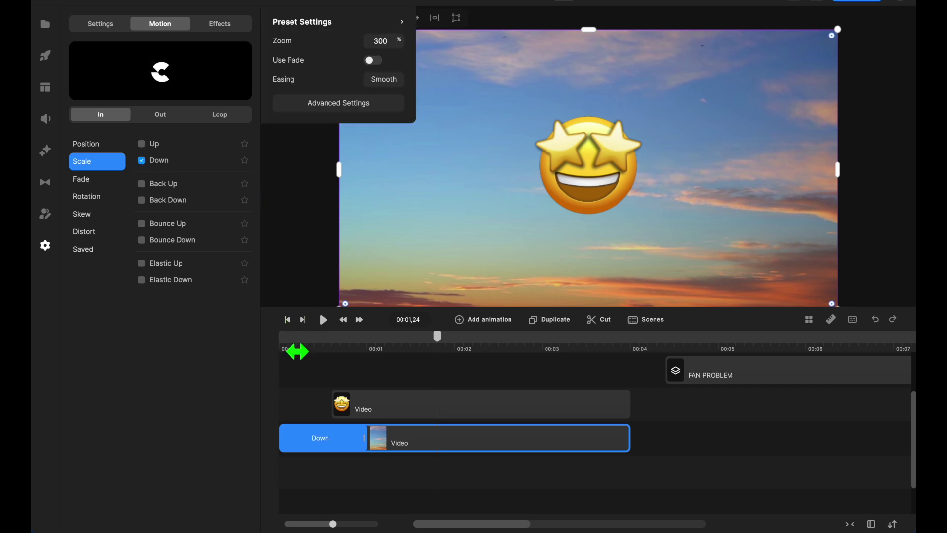
click(291, 345)
click(323, 320)
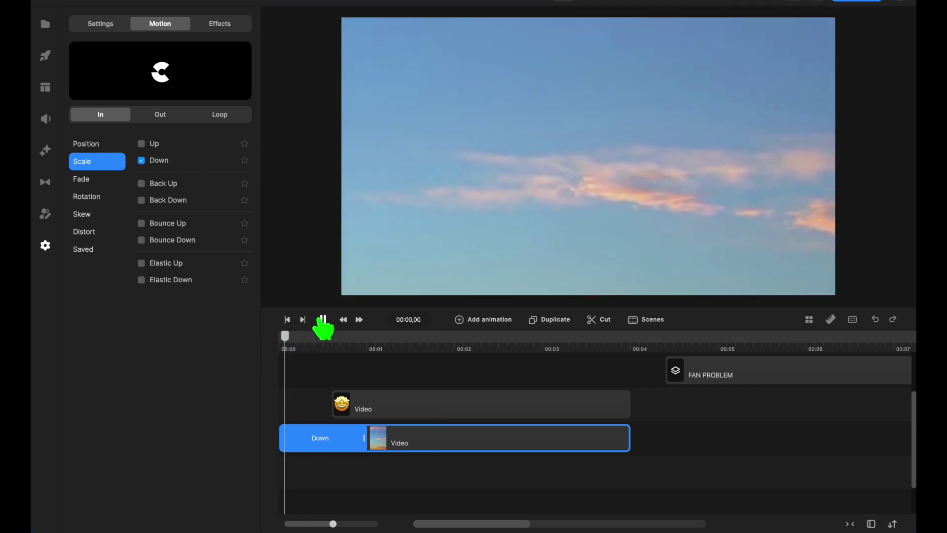
click(323, 320)
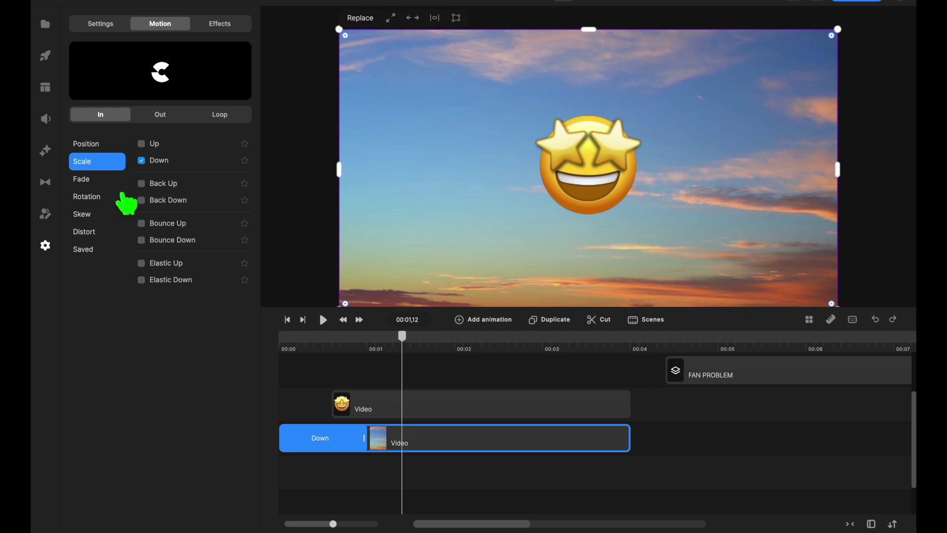
Try the Back Up and Back Down Scale entrances on the sky video, previewing each from the start
click(142, 183)
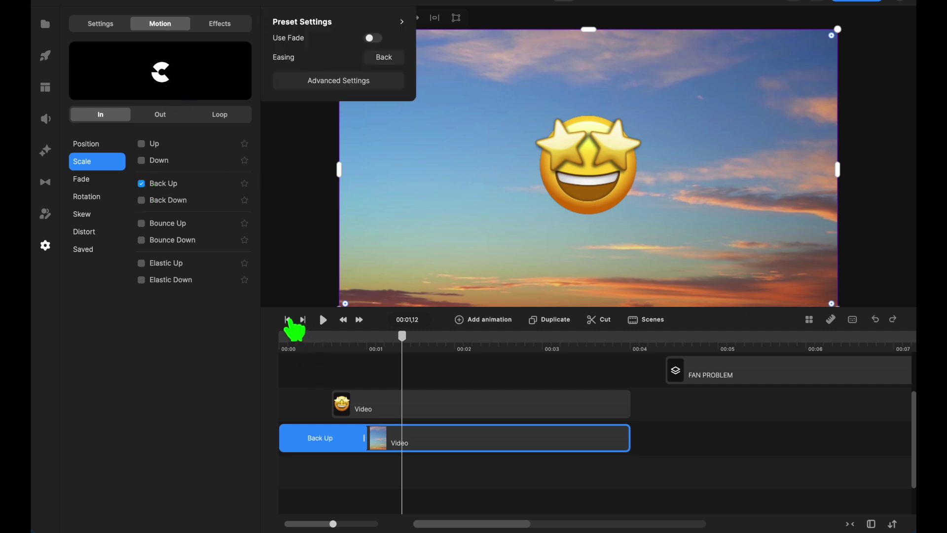
click(287, 320)
click(323, 320)
click(323, 320)
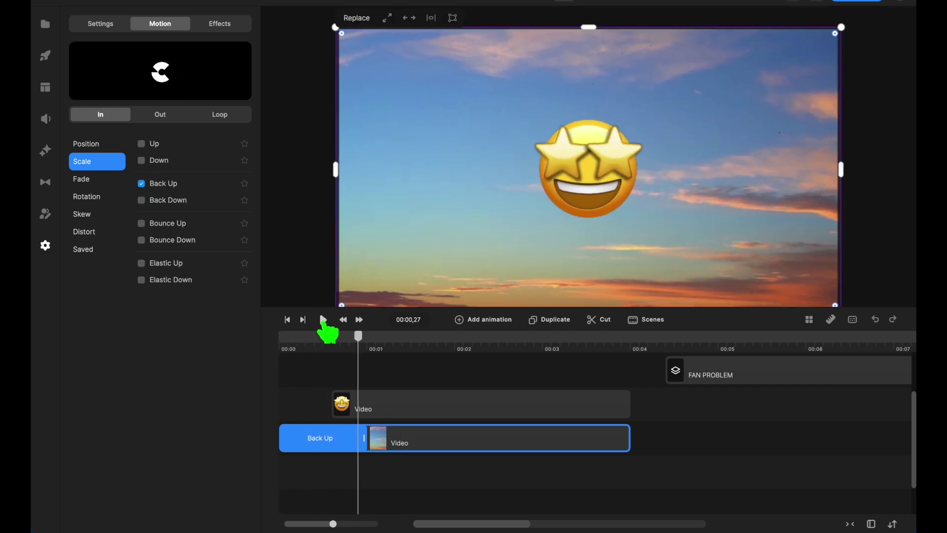
click(142, 201)
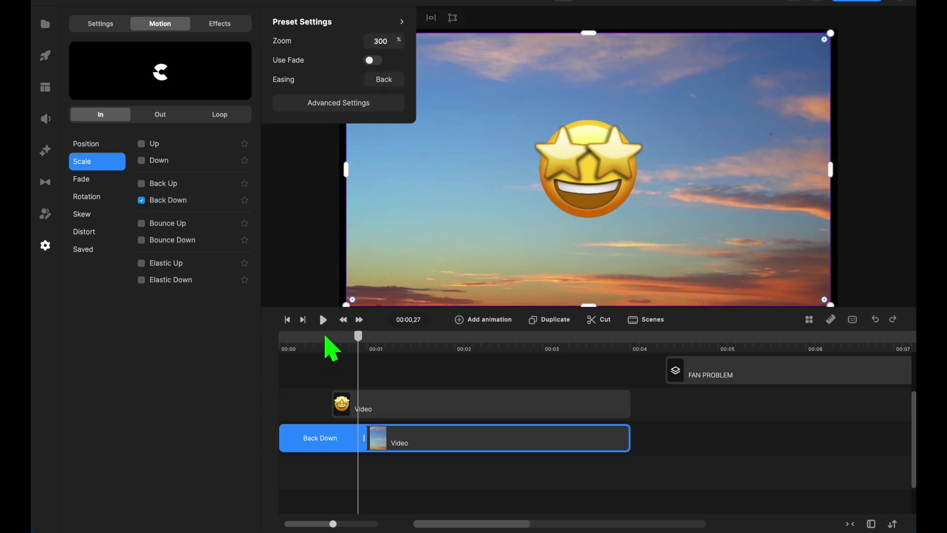
click(288, 319)
click(323, 319)
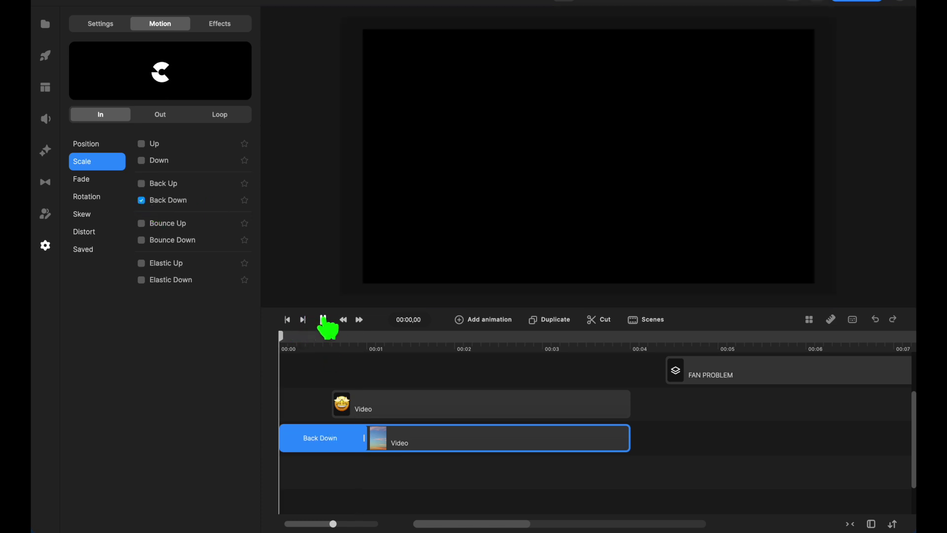
key(space)
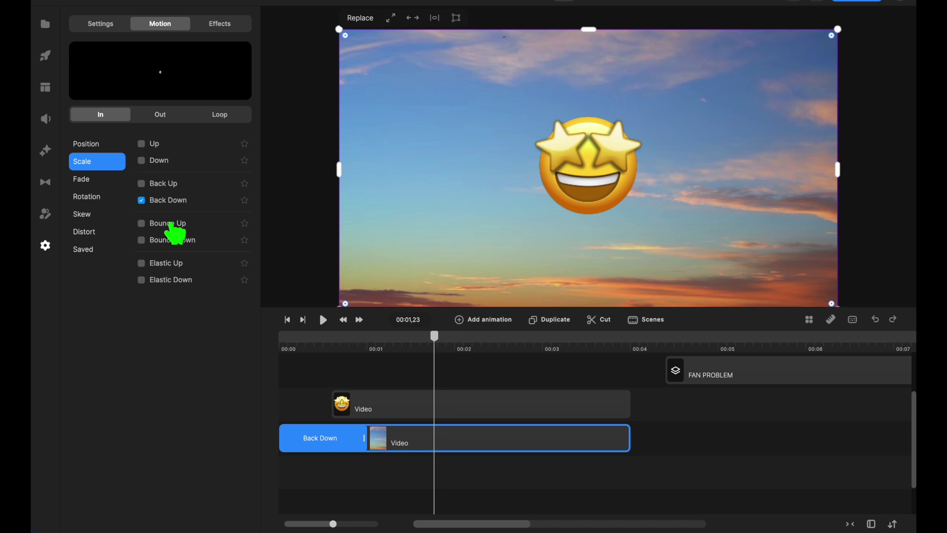
Try the Bounce Up and Elastic Up Scale entrances on the sky video, previewing each from the start
click(150, 223)
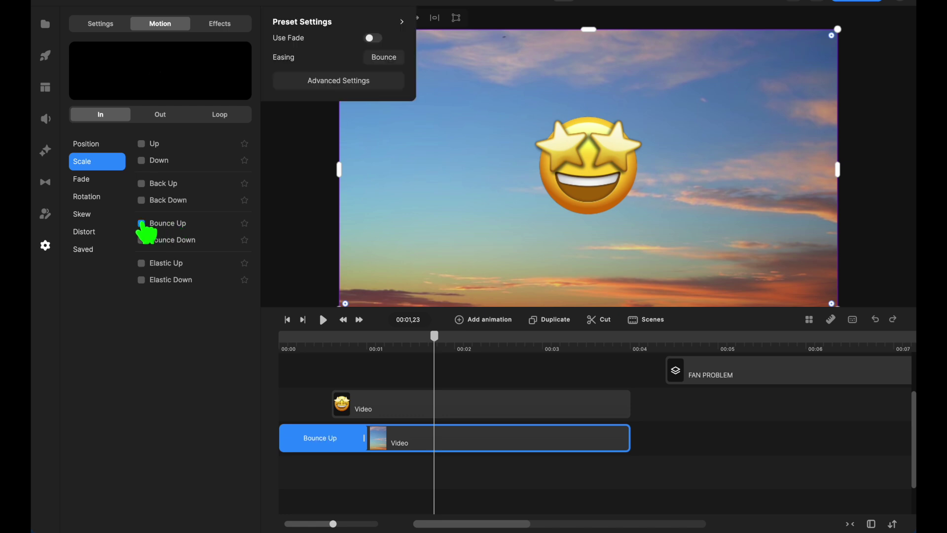
click(288, 319)
click(323, 319)
click(323, 319)
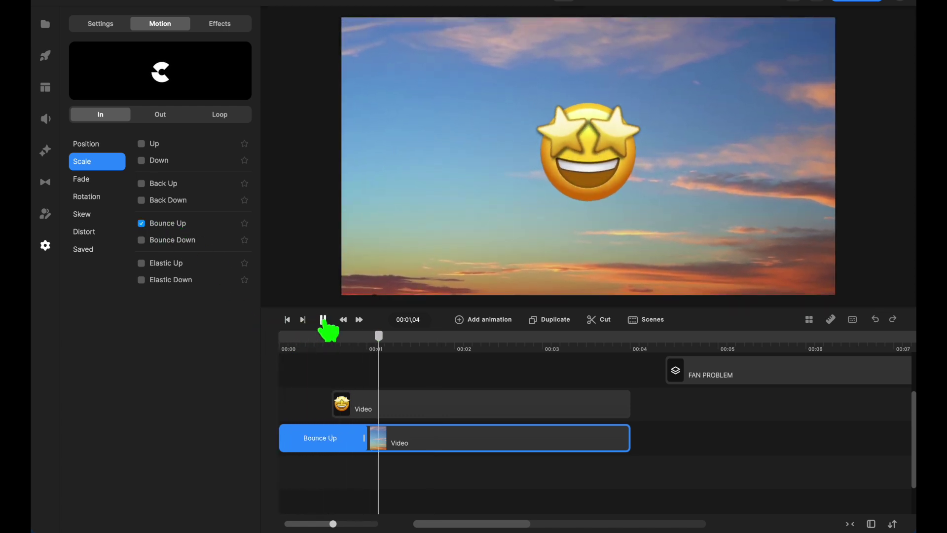
click(170, 263)
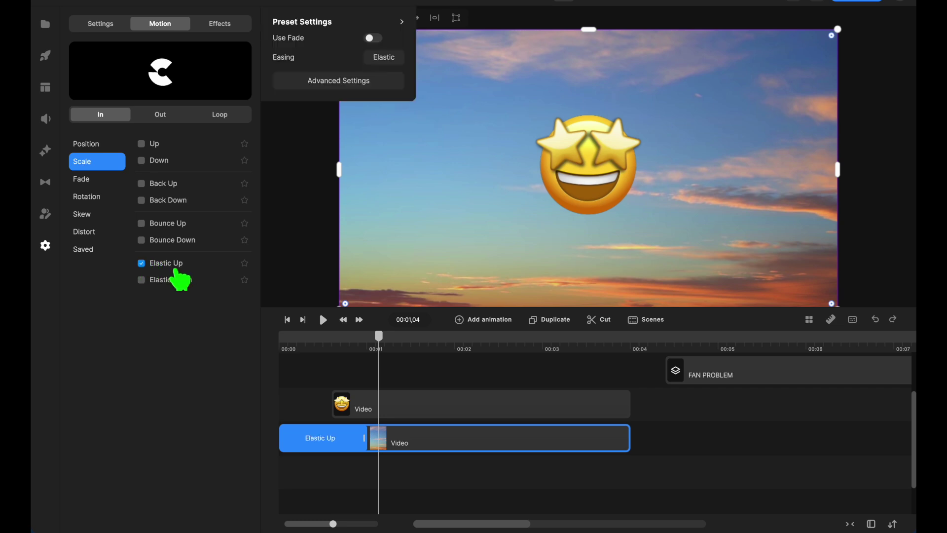
click(287, 320)
click(323, 320)
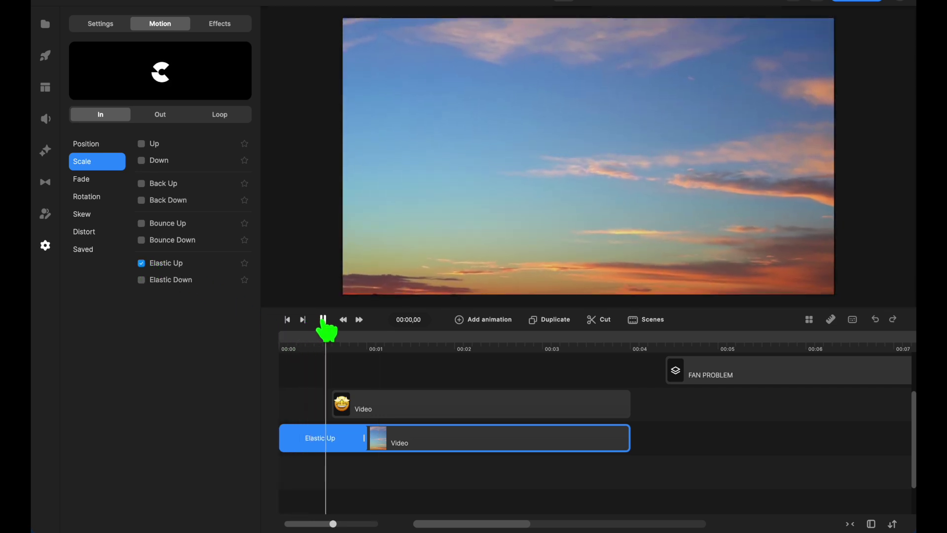
click(325, 319)
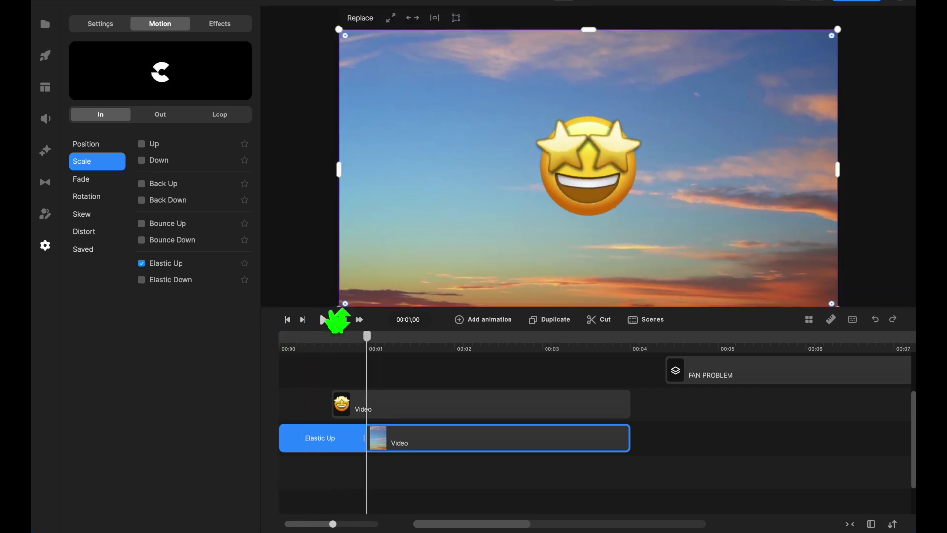
Look at the Fade presets, then try the Rotate and Back Rotate entrances on the sky video, previewing each
click(82, 180)
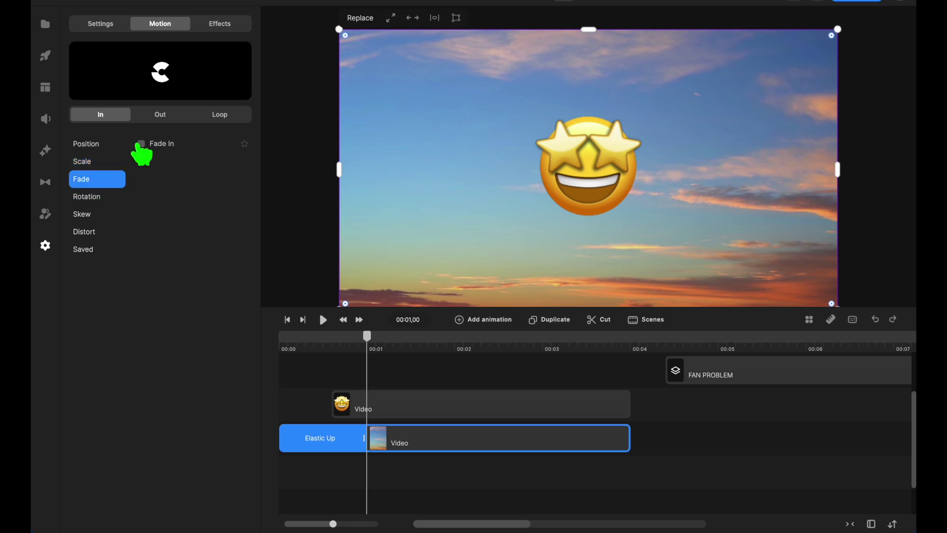
click(87, 197)
click(141, 144)
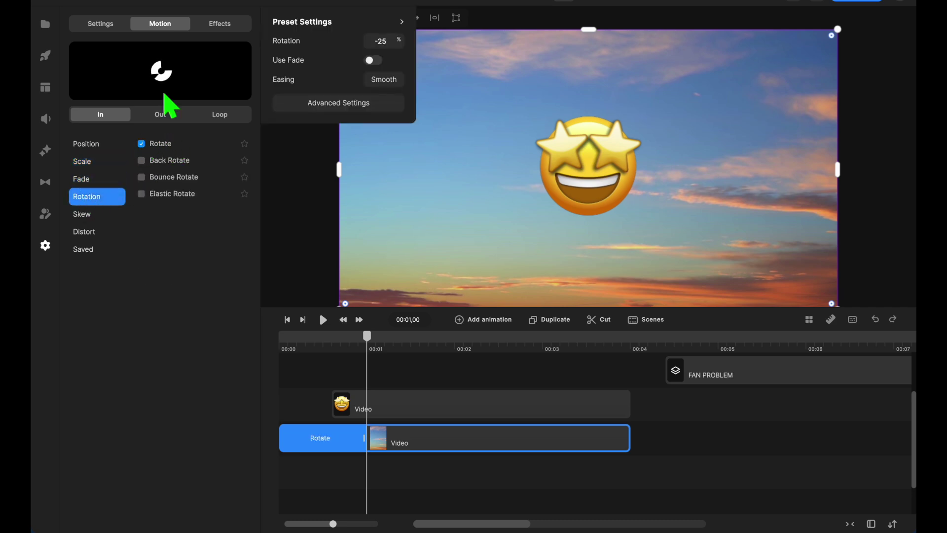
click(287, 320)
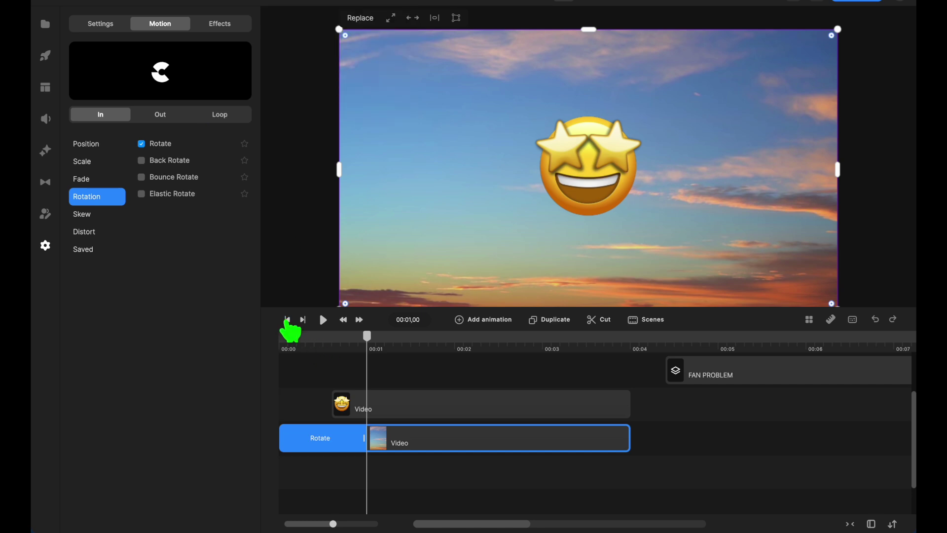
click(323, 319)
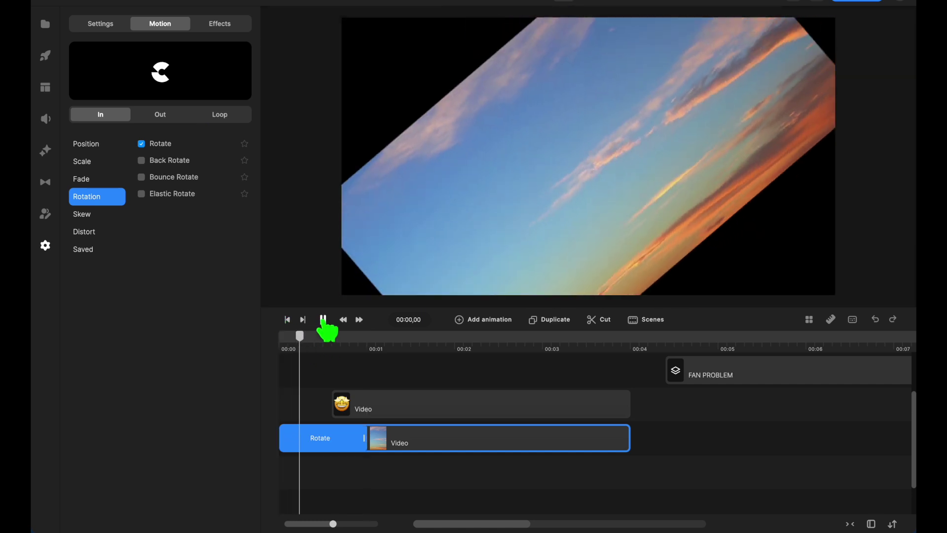
click(142, 161)
click(323, 319)
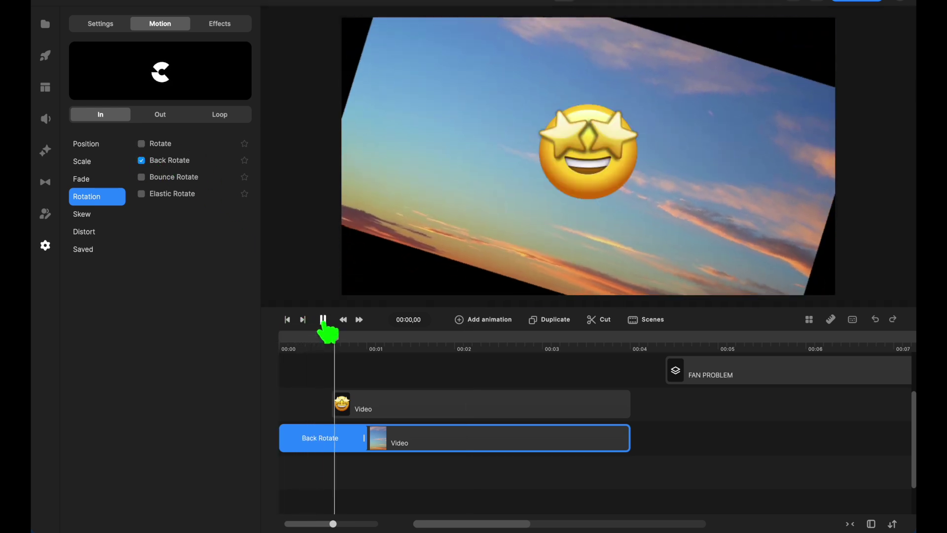
click(323, 320)
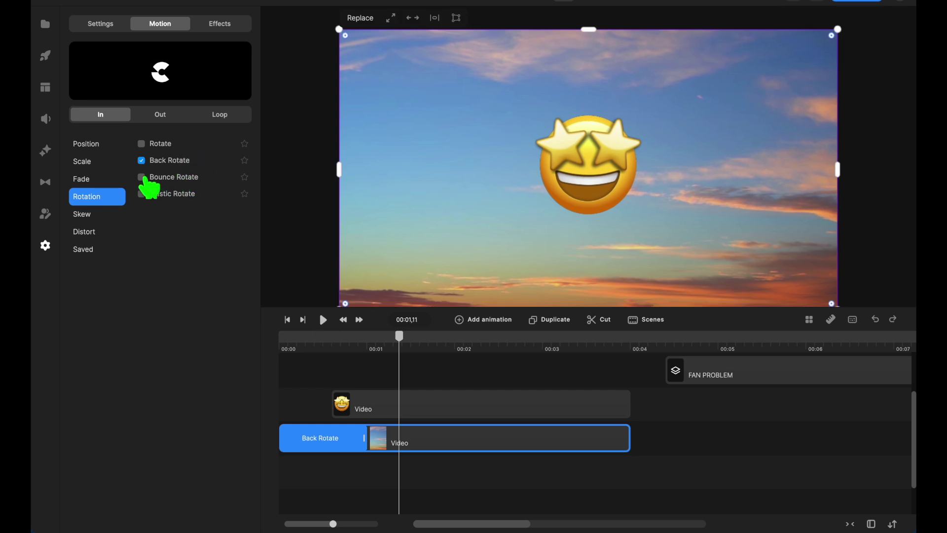
Try the Bounce Rotate and Elastic Rotate entrances on the sky video, previewing each from the start
click(143, 177)
click(286, 320)
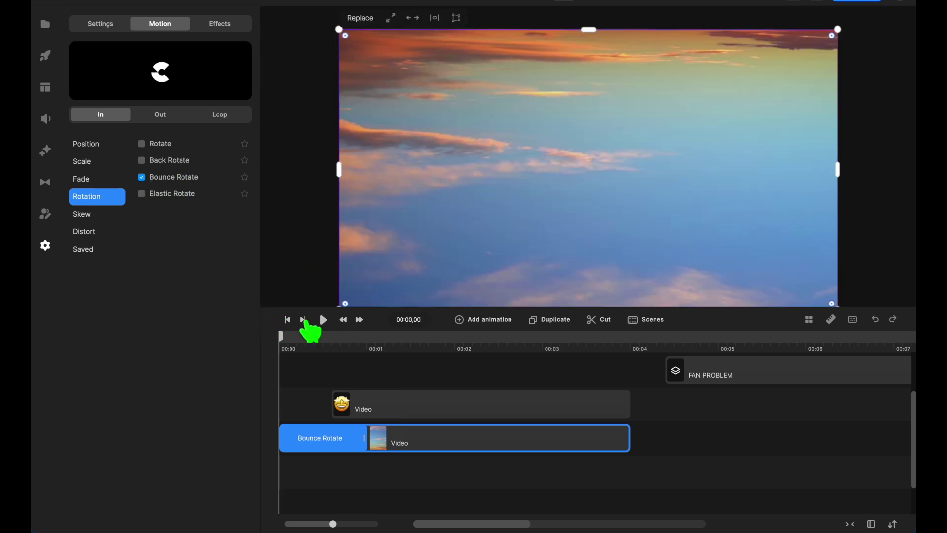
click(323, 320)
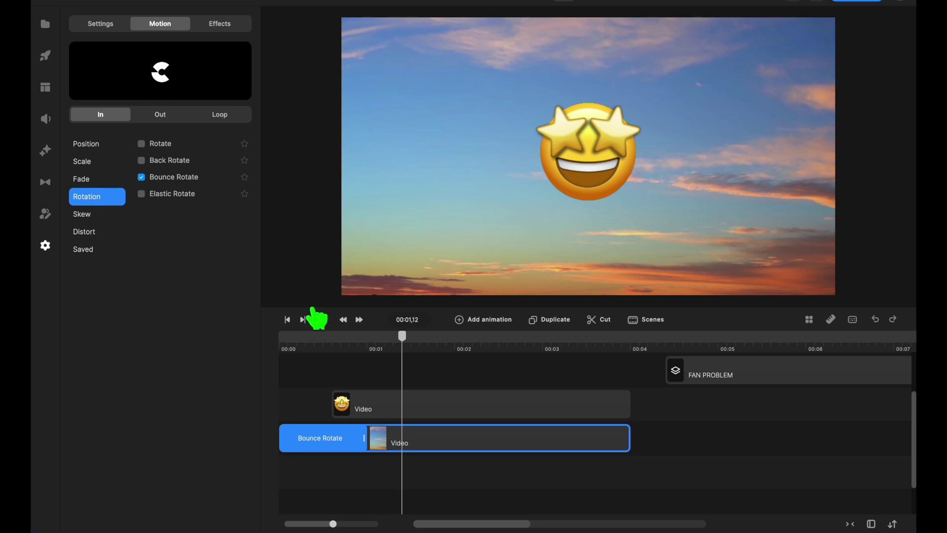
click(142, 194)
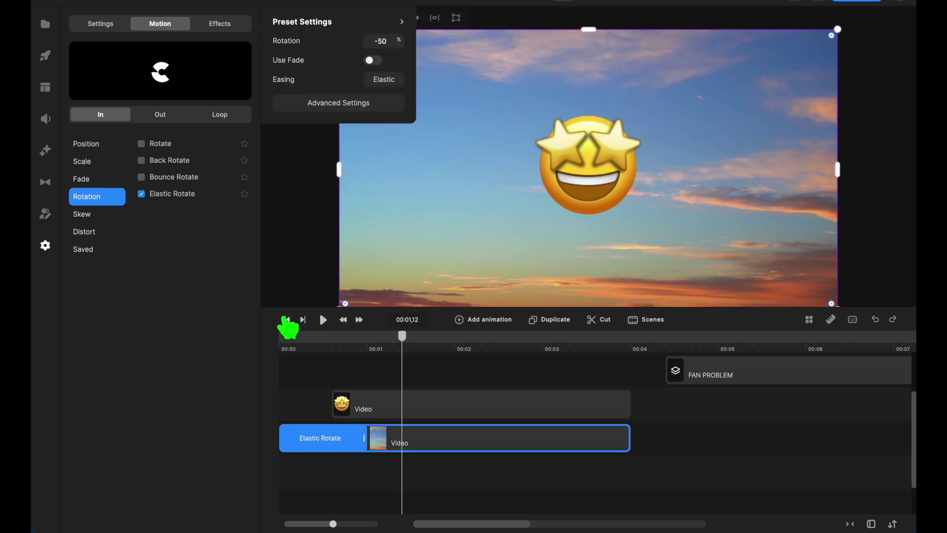
click(286, 320)
click(323, 320)
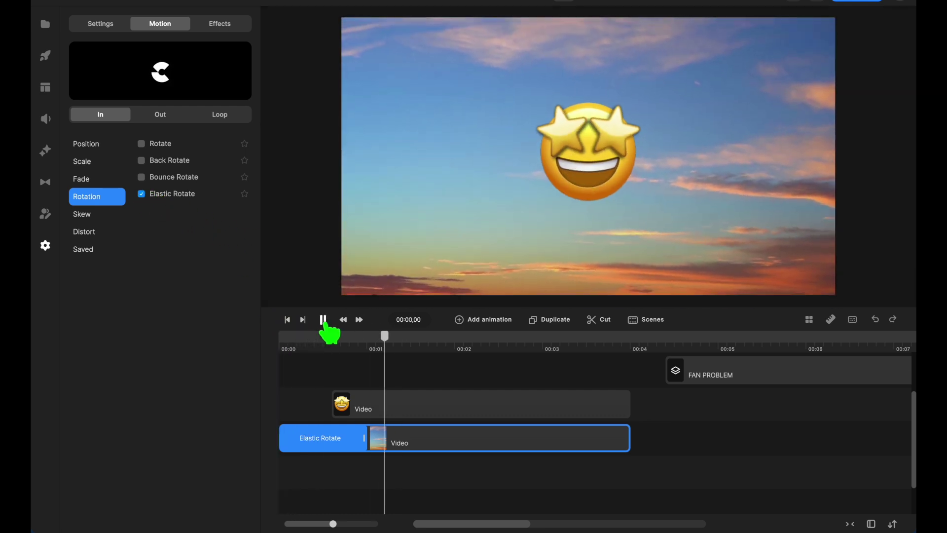
click(323, 320)
Try the Right entrance from the Skew presets on the sky video, previewing it twice from the start
click(82, 215)
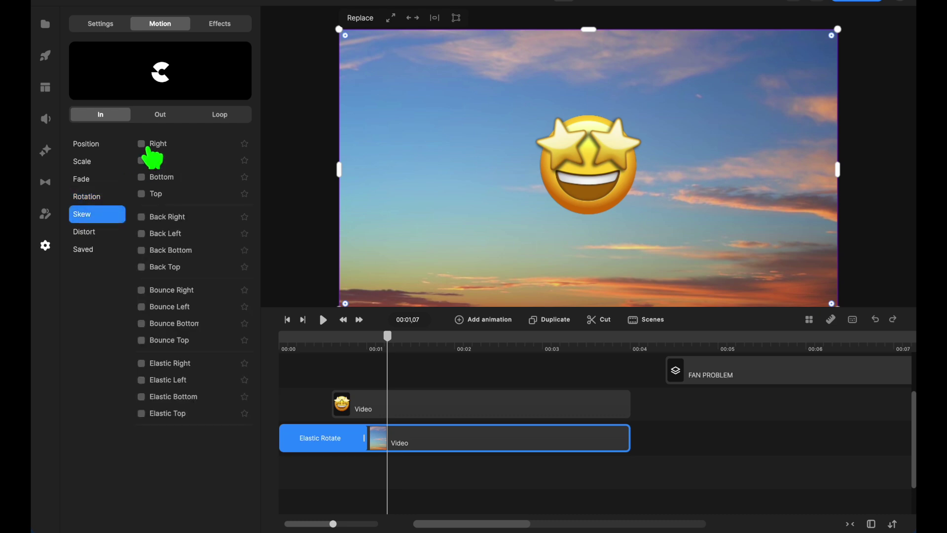
click(141, 144)
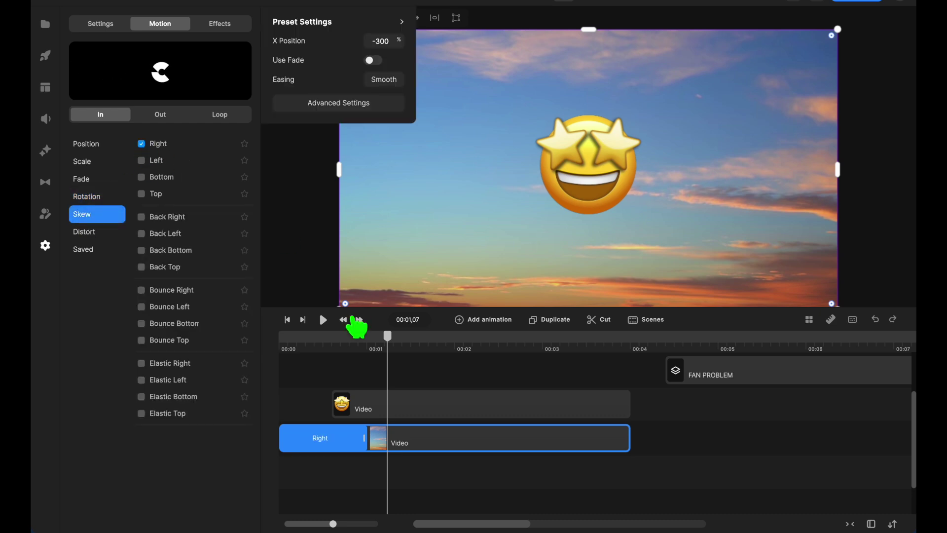
click(288, 320)
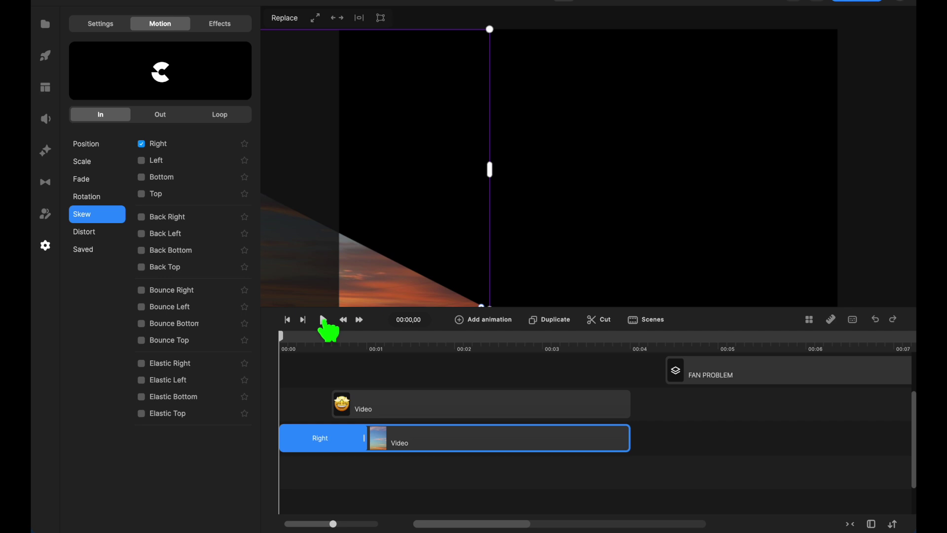
click(323, 319)
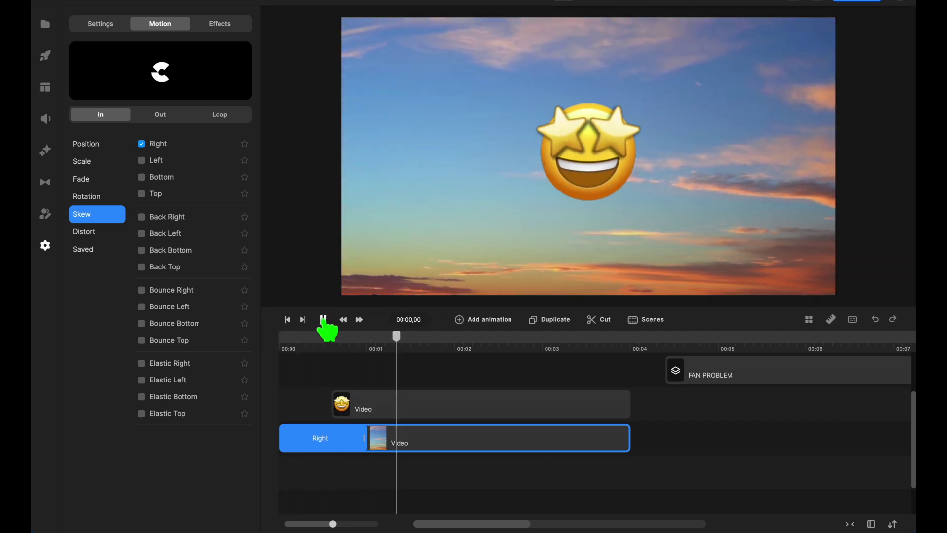
click(323, 319)
click(287, 320)
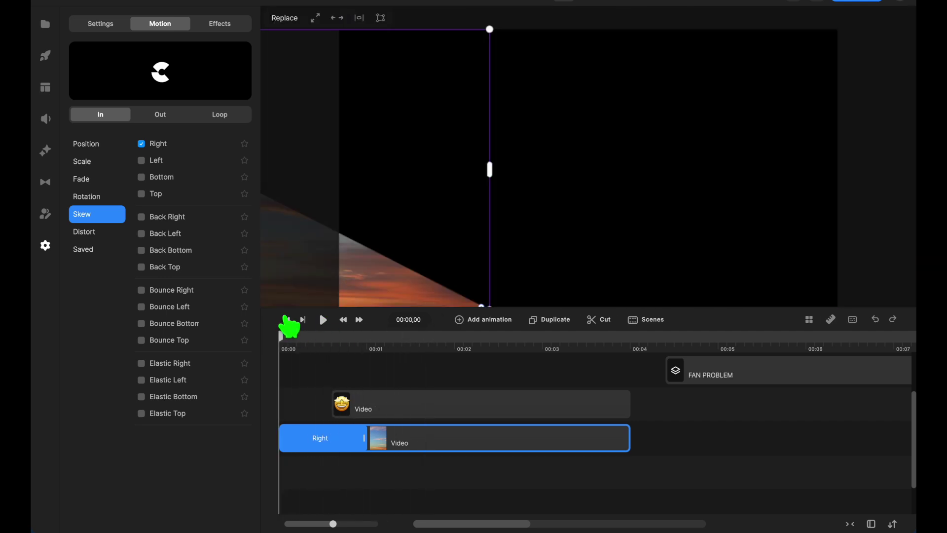
click(323, 320)
click(323, 319)
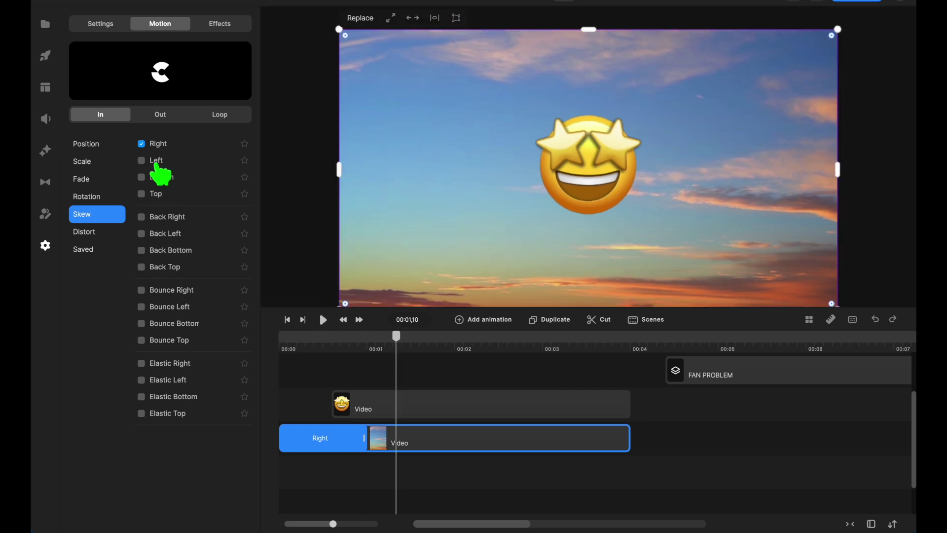
Try the Left and Bottom Skew entrances on the sky video, previewing each from the start
click(141, 160)
click(323, 319)
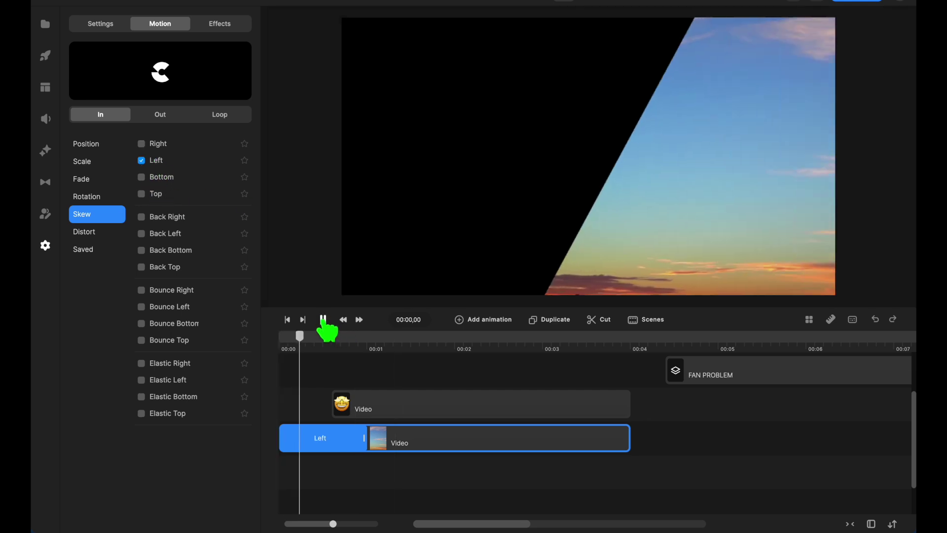
click(323, 319)
click(141, 177)
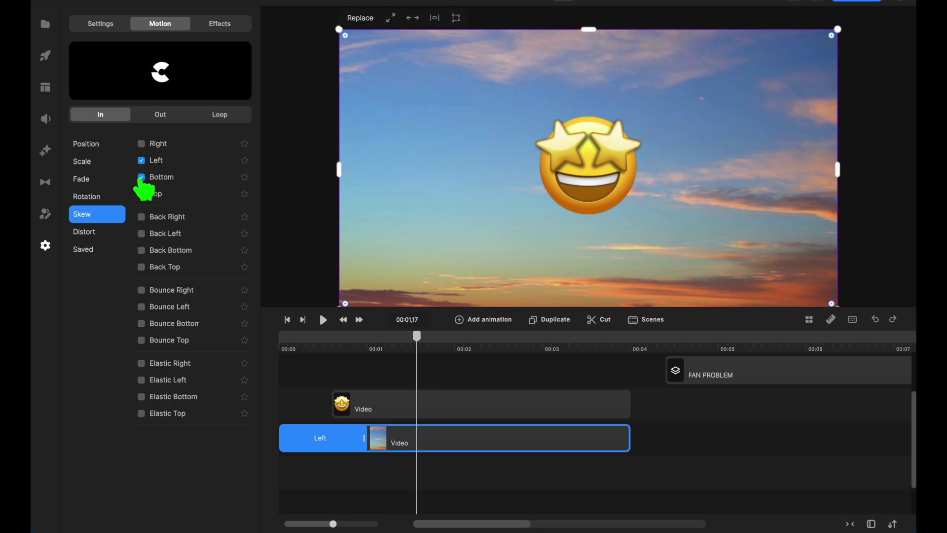
click(287, 319)
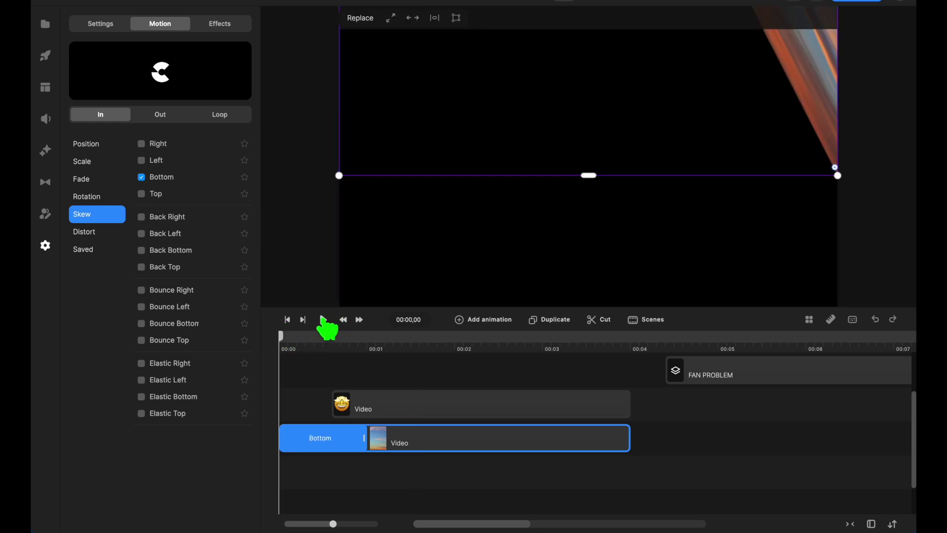
click(323, 320)
click(323, 319)
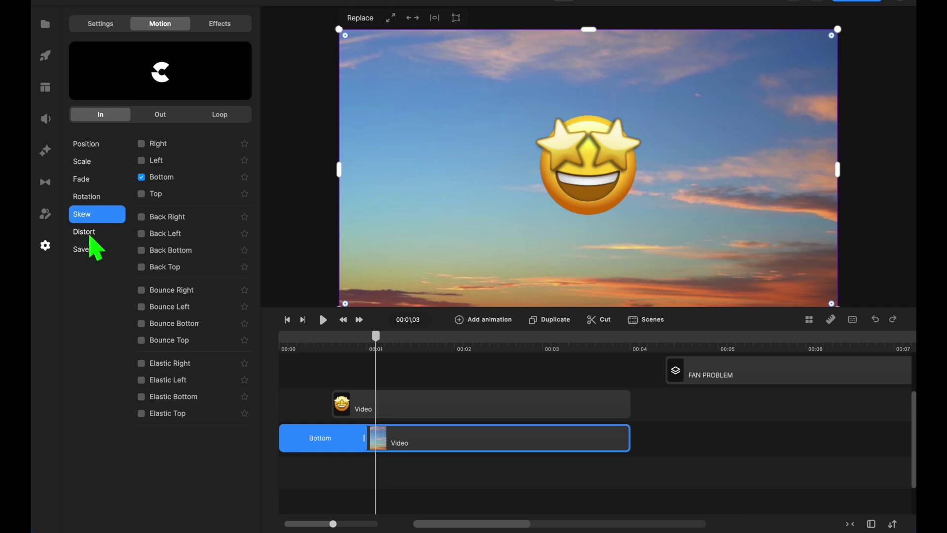
Try the Horizontal and Vertical entrances from the Distort presets on the sky video, previewing each from the start
click(91, 235)
click(141, 144)
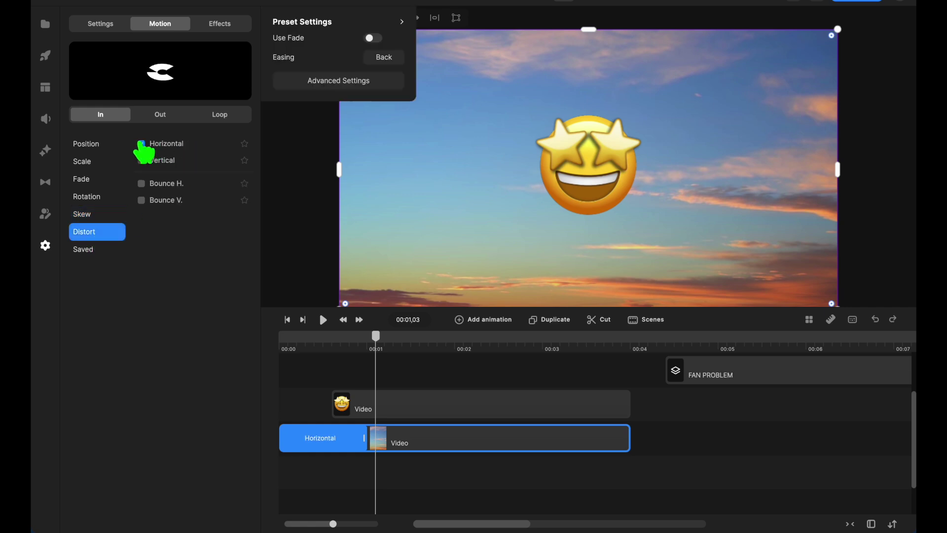
click(287, 319)
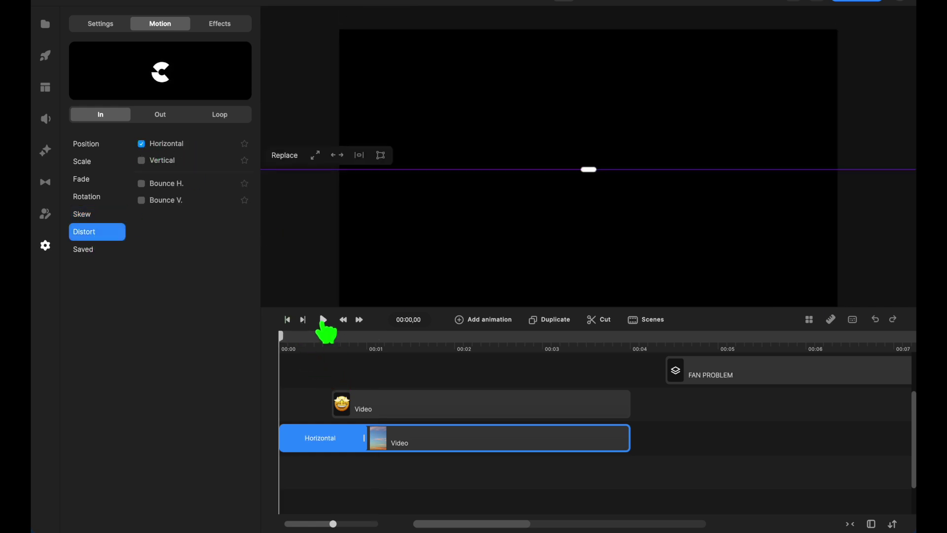
click(323, 320)
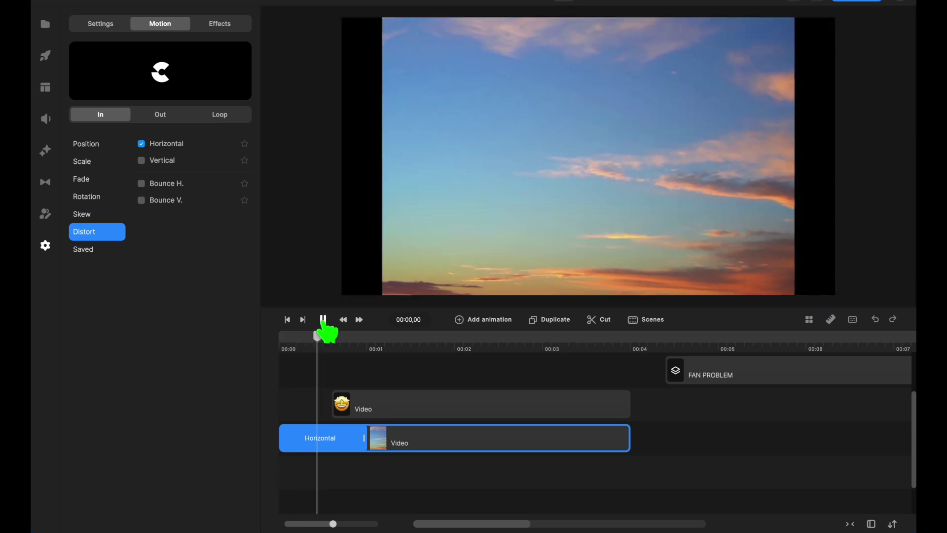
click(323, 320)
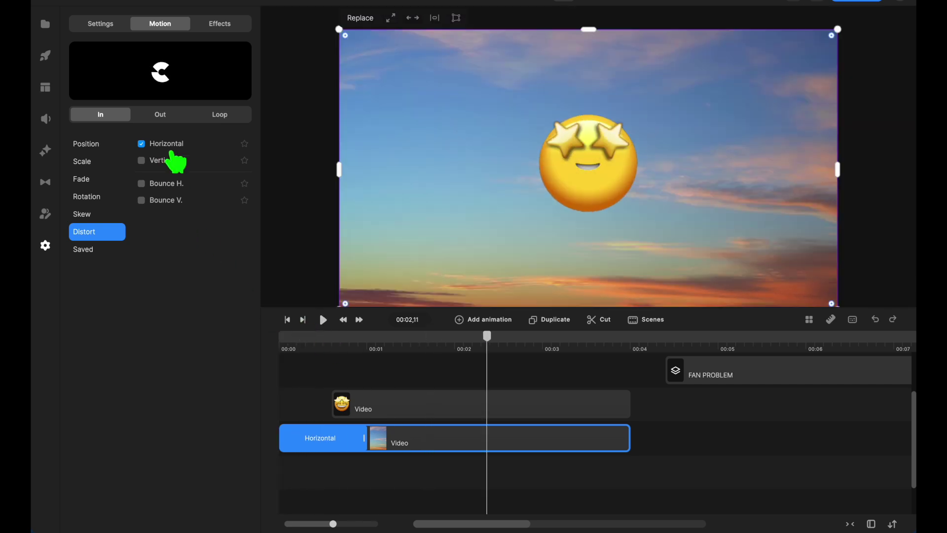
click(141, 160)
click(287, 319)
click(323, 319)
click(323, 320)
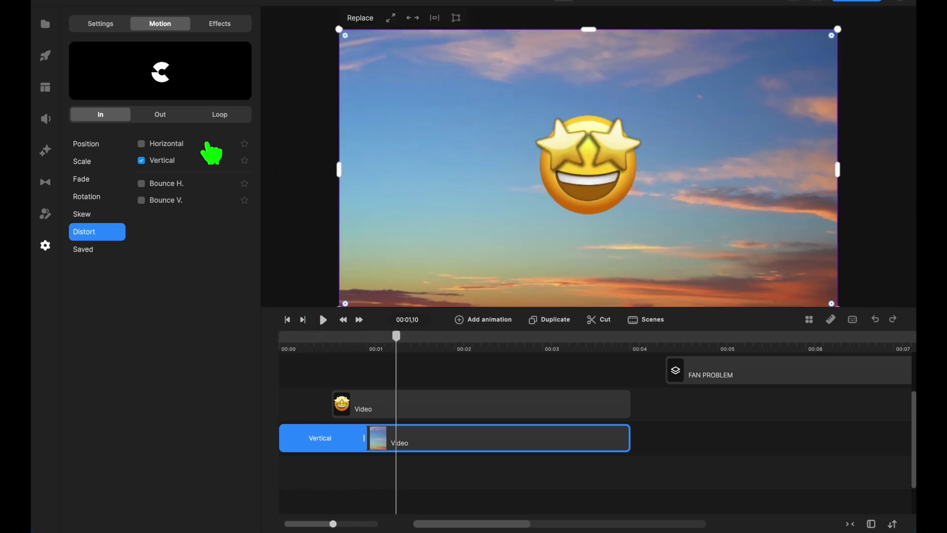
Try the Bounce H. Distort entrance on the sky video and preview it from the start
click(141, 184)
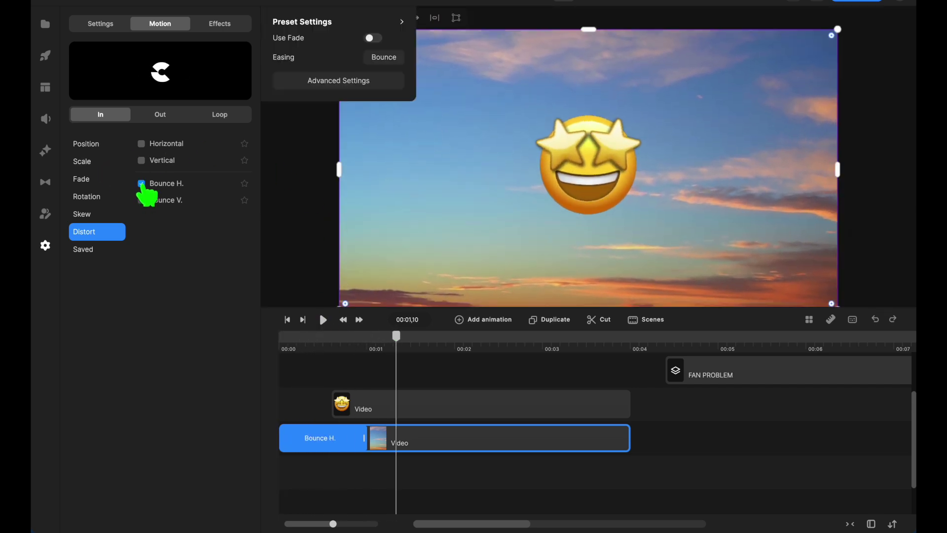
click(287, 319)
click(323, 320)
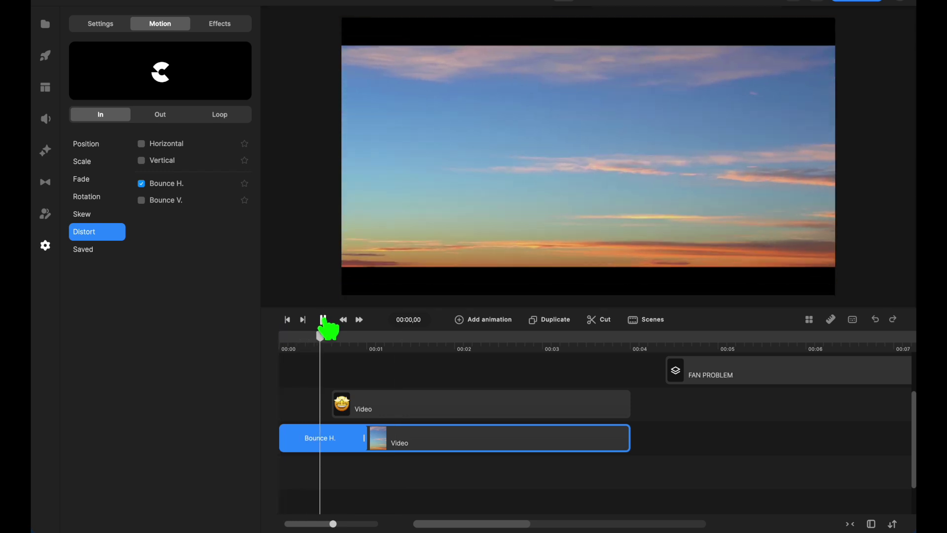
click(323, 319)
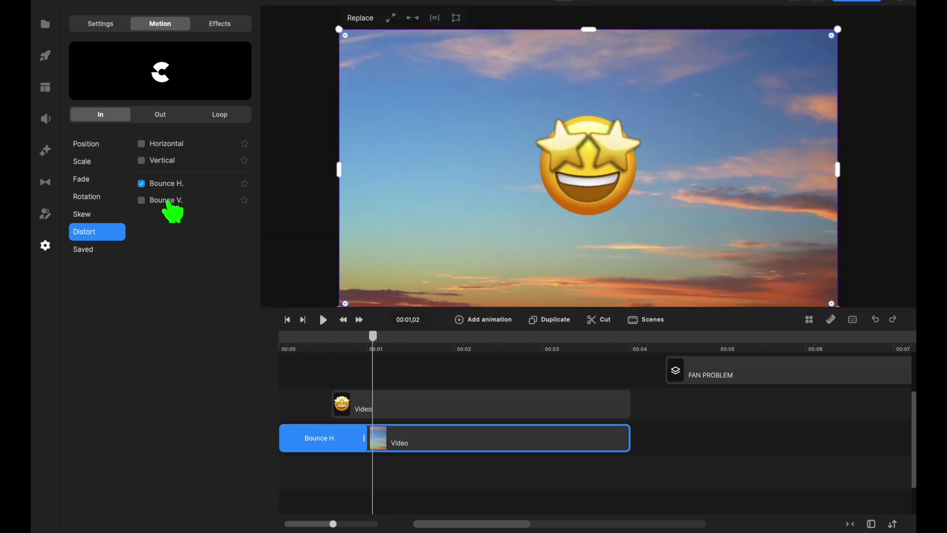
Try the first three saved presets on the sky video, settle on Bottom + Fade, and preview it from the start
click(84, 249)
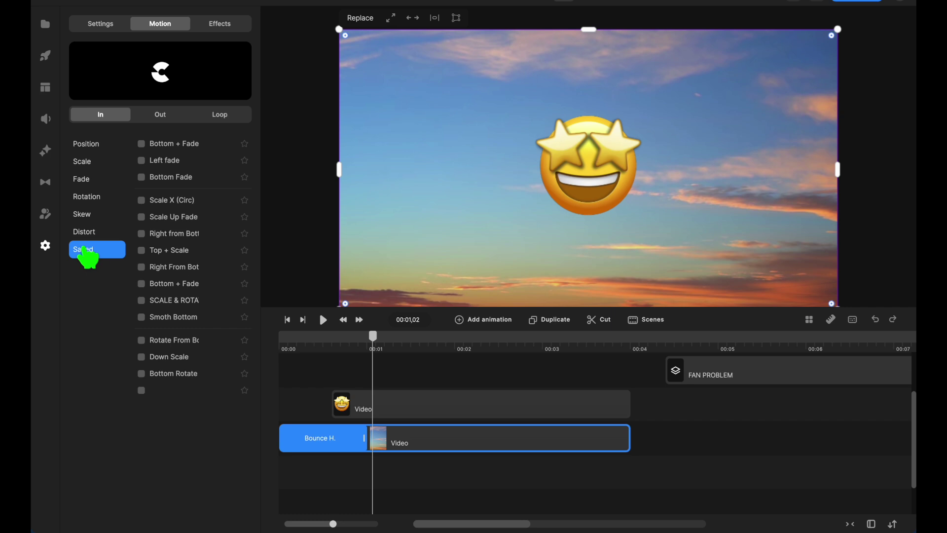
click(141, 144)
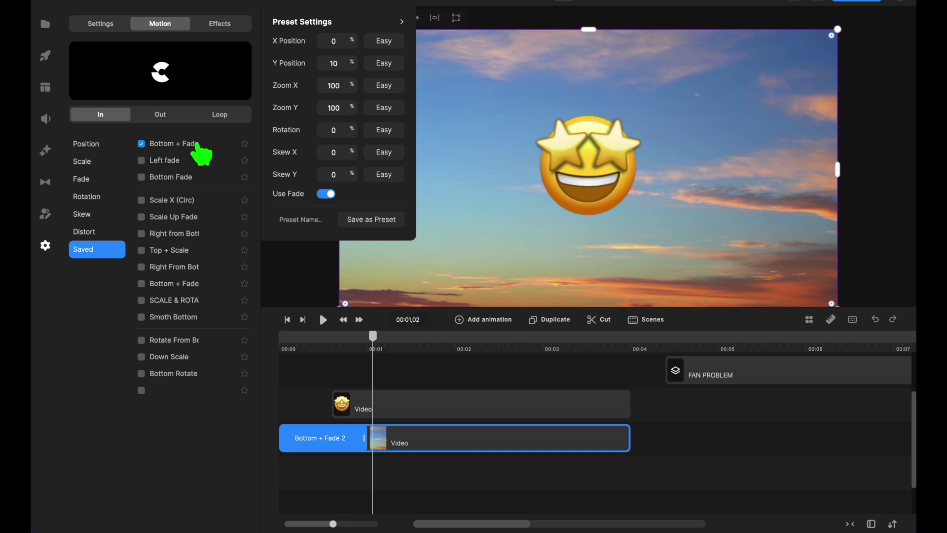
click(141, 160)
click(142, 177)
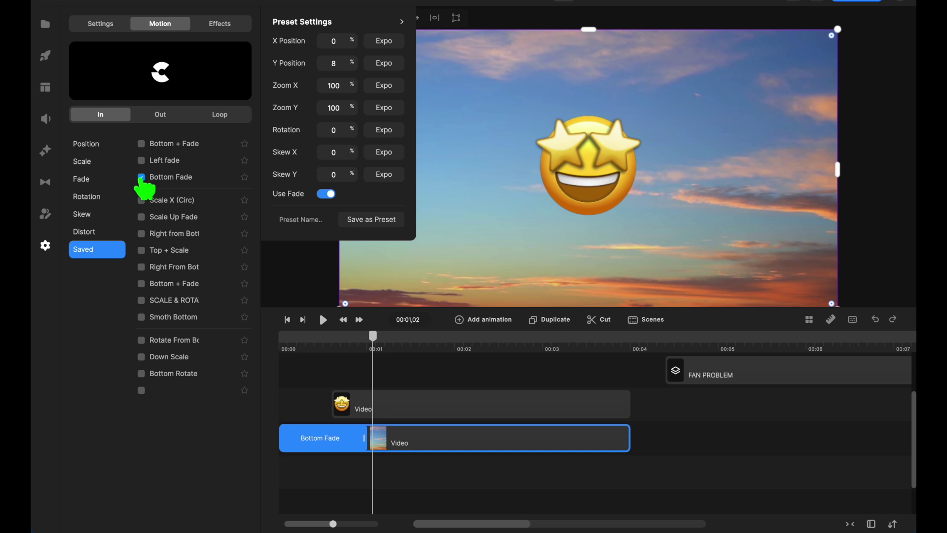
click(141, 144)
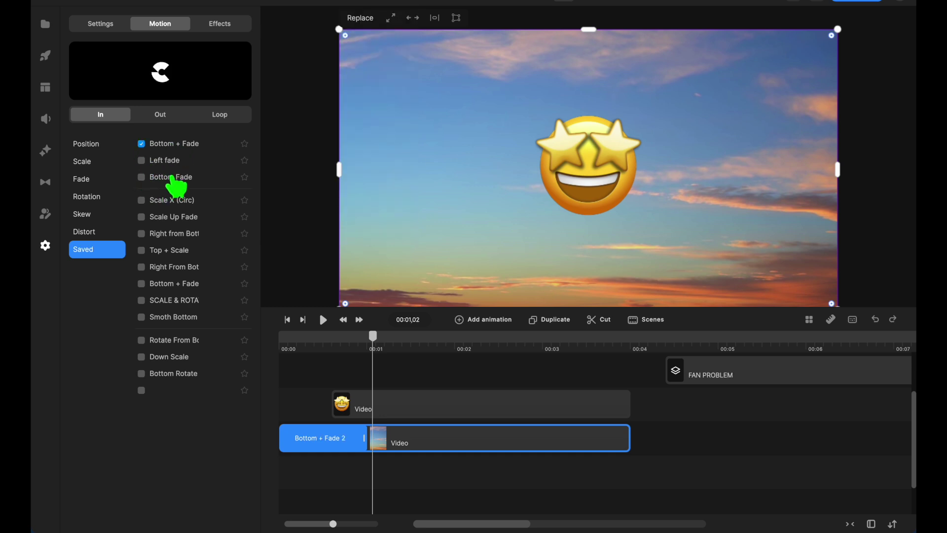
click(161, 144)
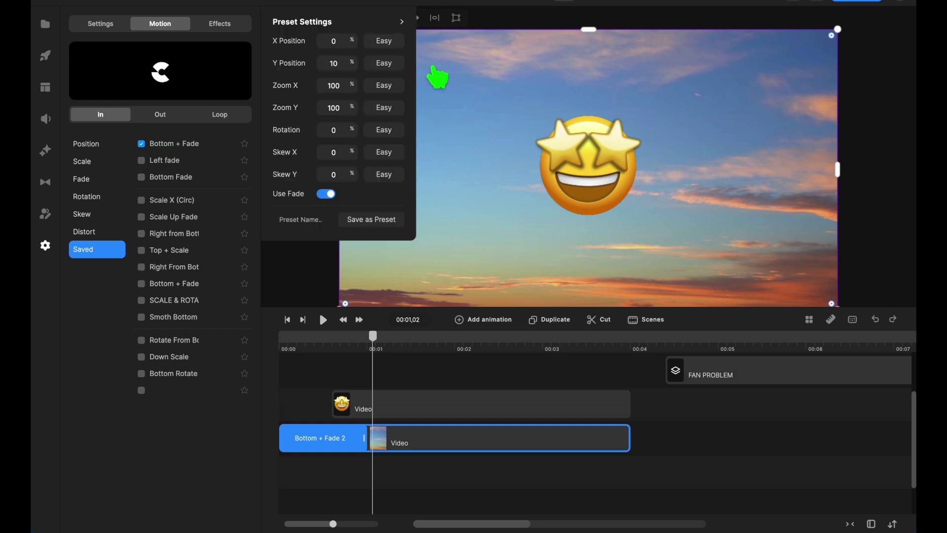
click(323, 320)
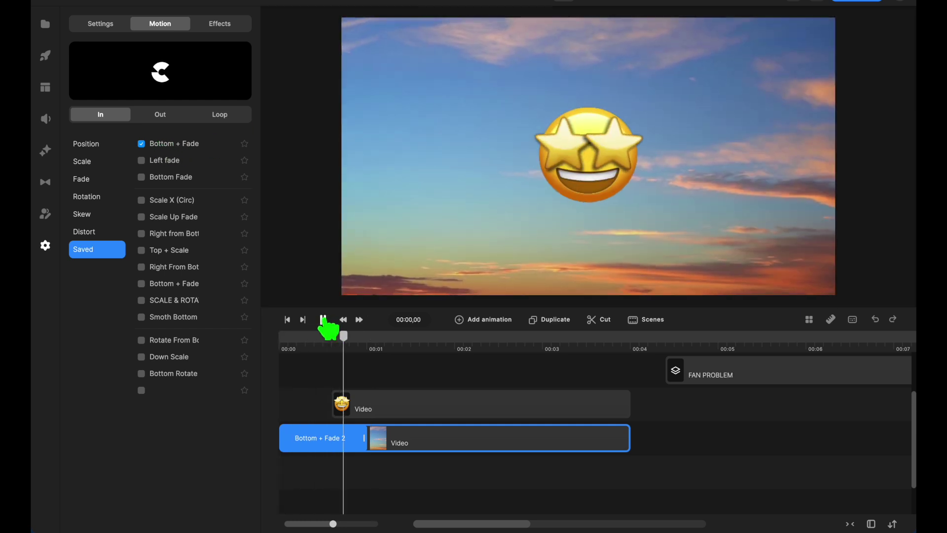
Set the Y Position of the sky video's Bottom + Fade entrance to 50% and preview it from the start
drag(369, 345, 359, 345)
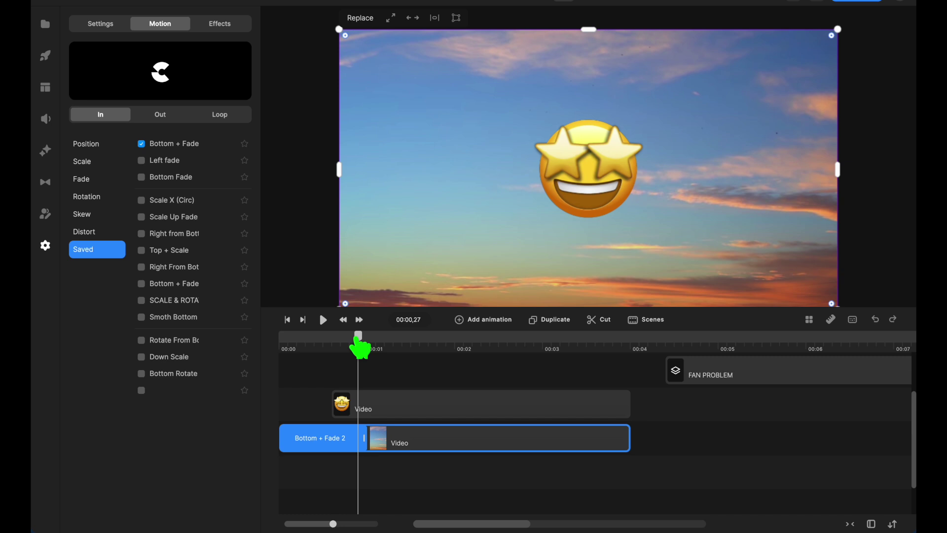
click(344, 438)
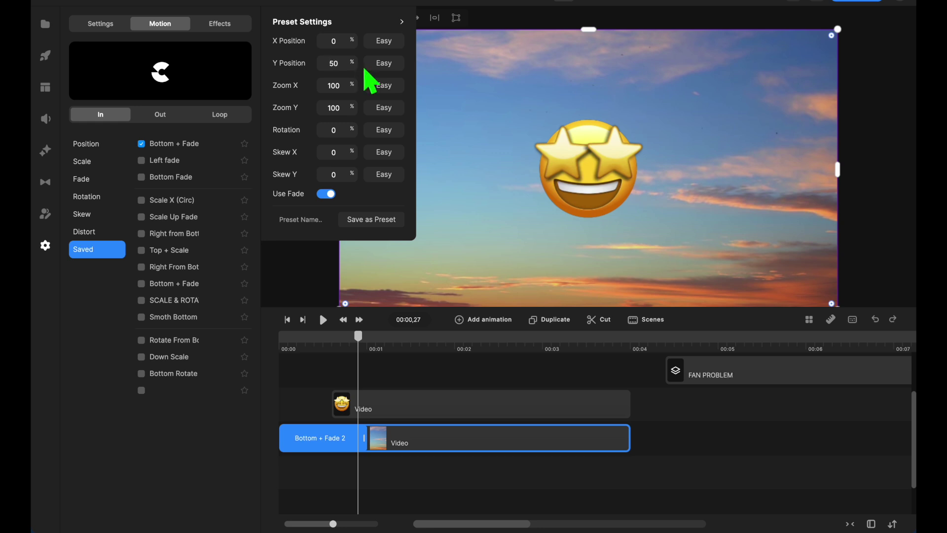
click(288, 320)
click(324, 321)
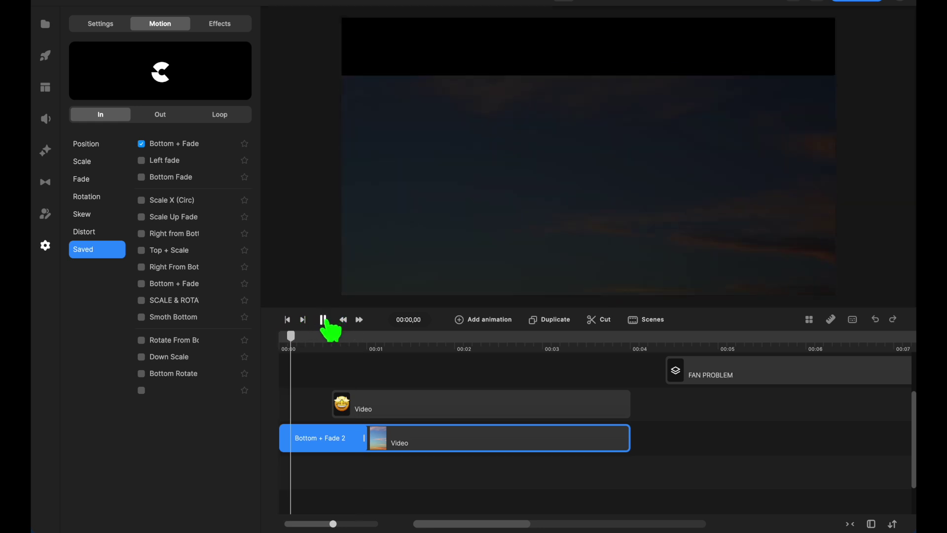
click(323, 321)
Set the Skew X of the sky video's Bottom + Fade entrance to 9% and preview it from the start
click(376, 438)
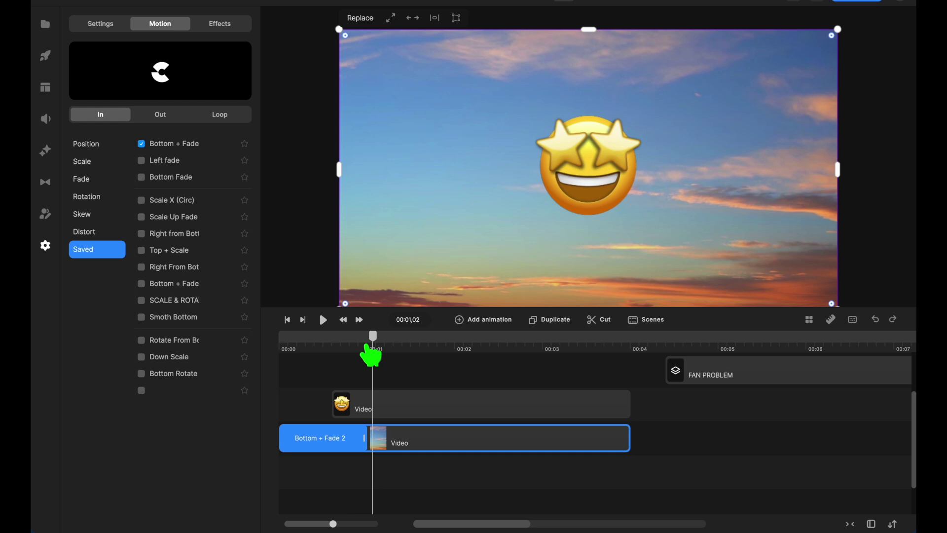
click(192, 148)
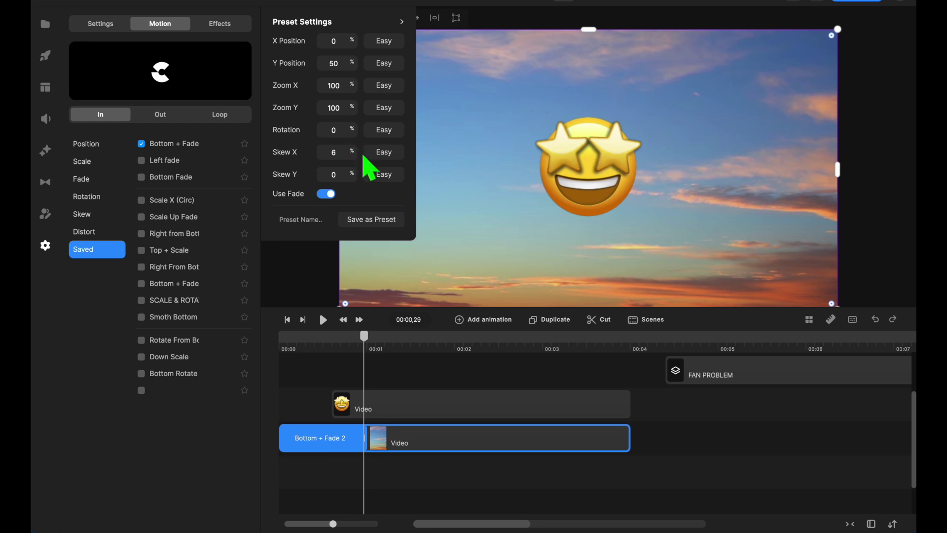
drag(366, 156, 364, 154)
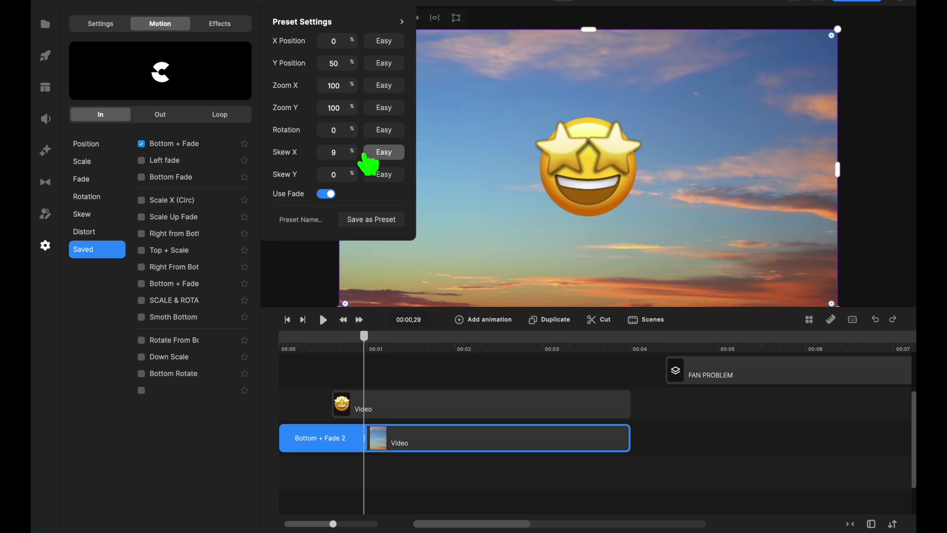
click(287, 320)
click(323, 320)
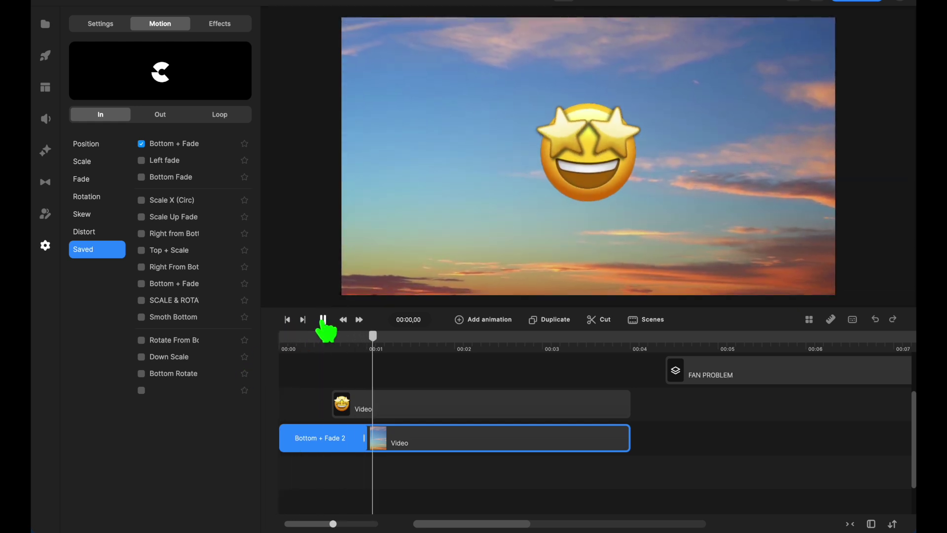
Save the sky video's modified Bottom + Fade entrance, with Y Position 50% and Skew X 10%, as a preset named Bottom + skew
click(323, 319)
drag(393, 343, 356, 346)
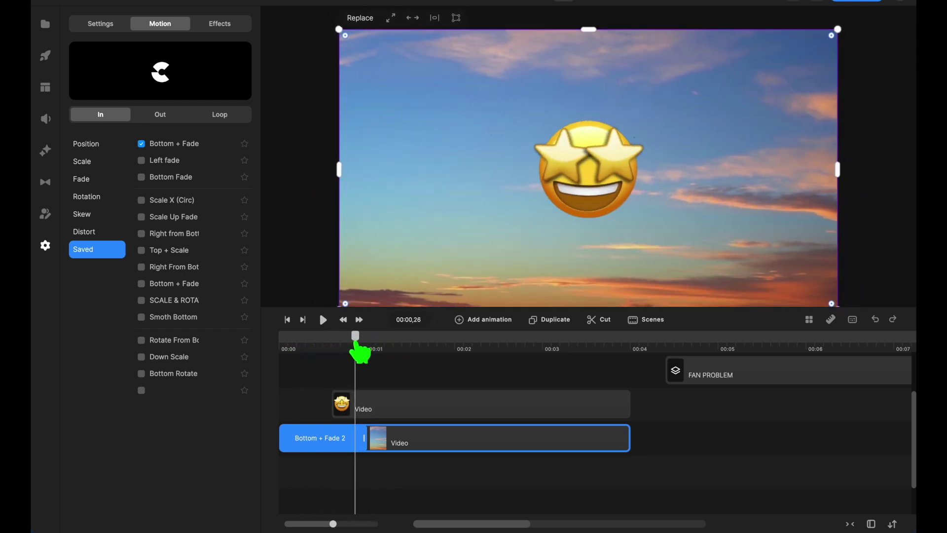
click(186, 145)
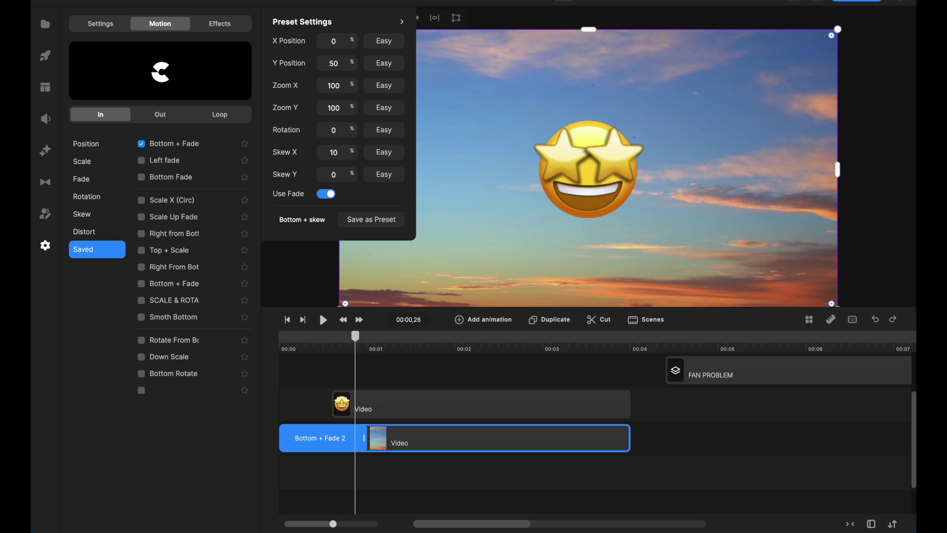
click(360, 222)
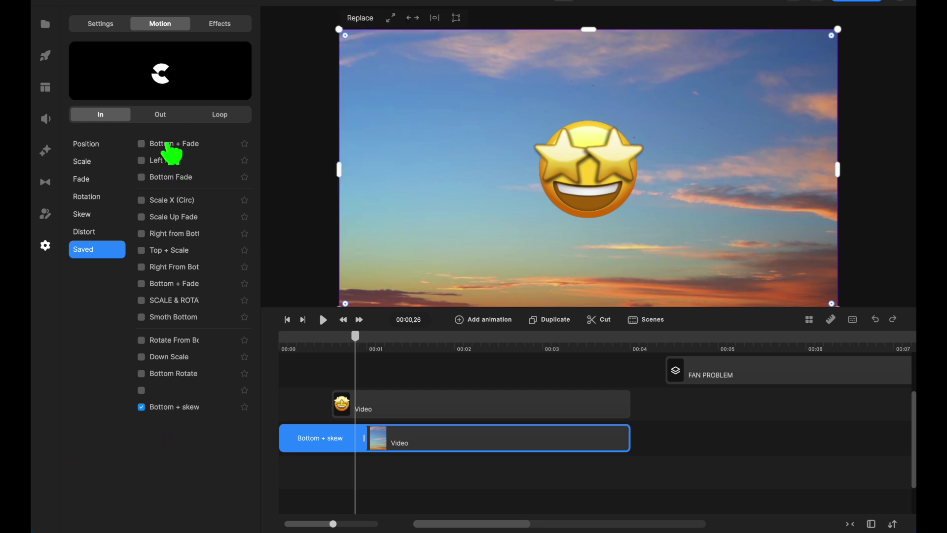
Switch the sky video's entrance to Bottom + Fade and back to the saved Bottom + skew preset, and preview it from the start
click(141, 144)
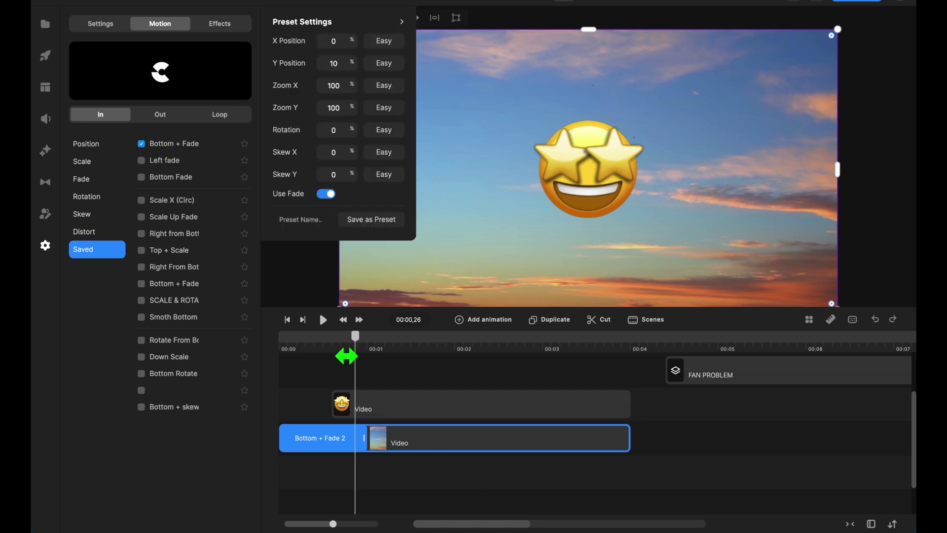
click(287, 319)
click(141, 406)
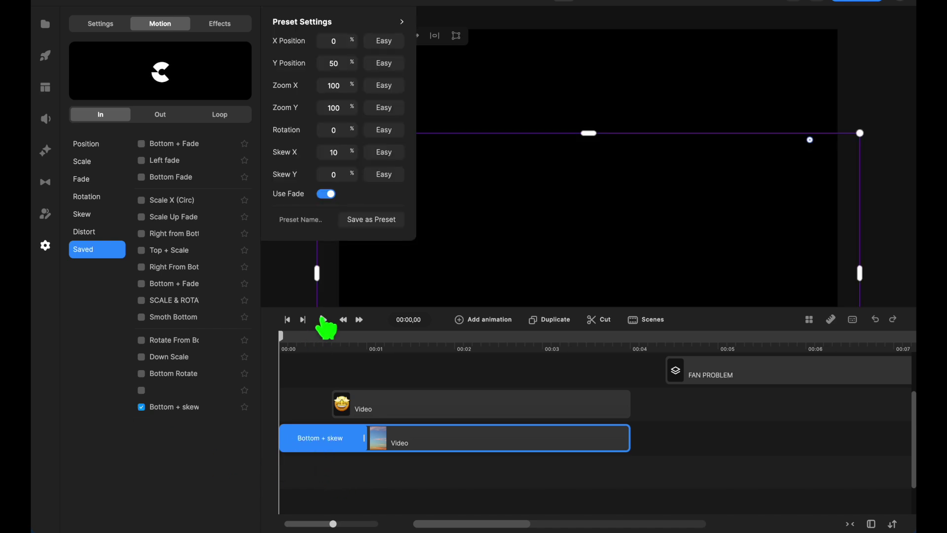
click(404, 28)
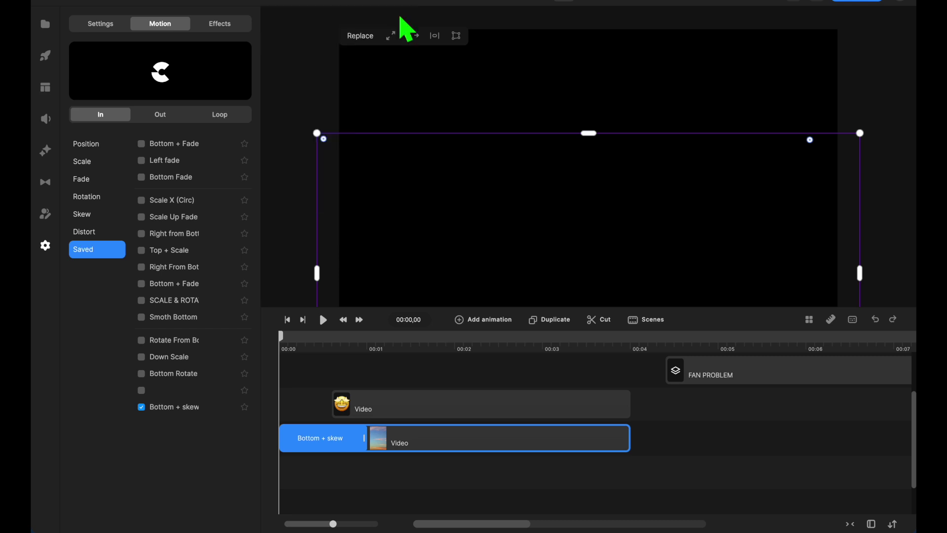
click(323, 320)
click(322, 320)
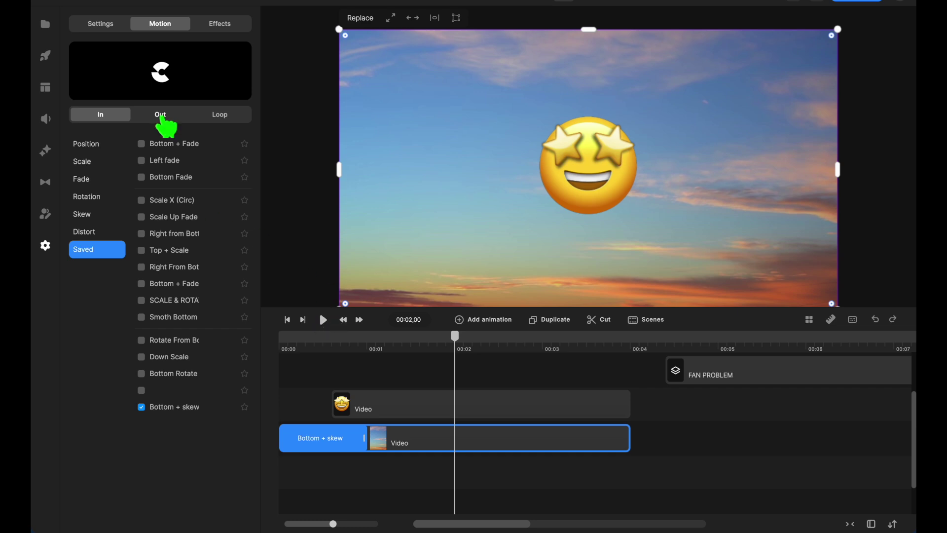
Try the Bounce Left, Elastic Right and Elastic Top exit animations on the sky video, settle on Elastic Top, and preview the exit
click(168, 116)
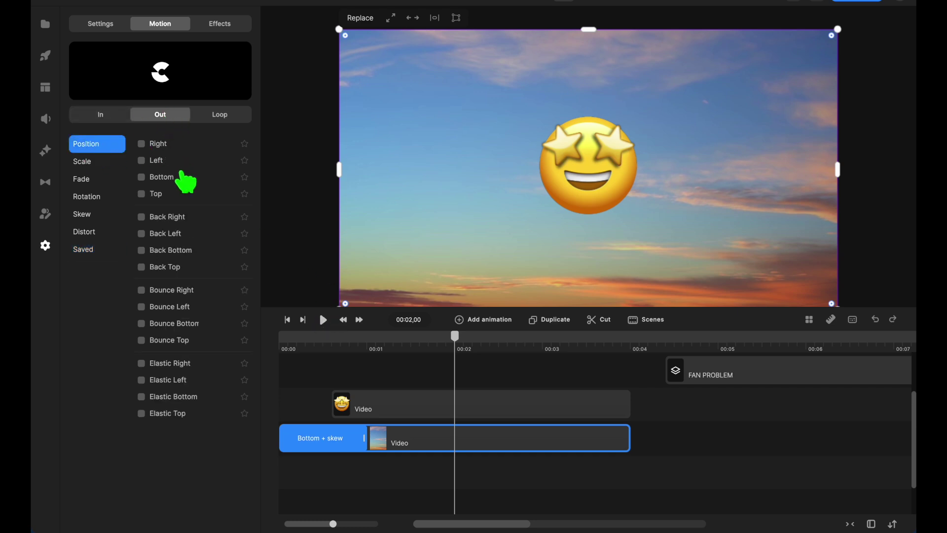
click(142, 307)
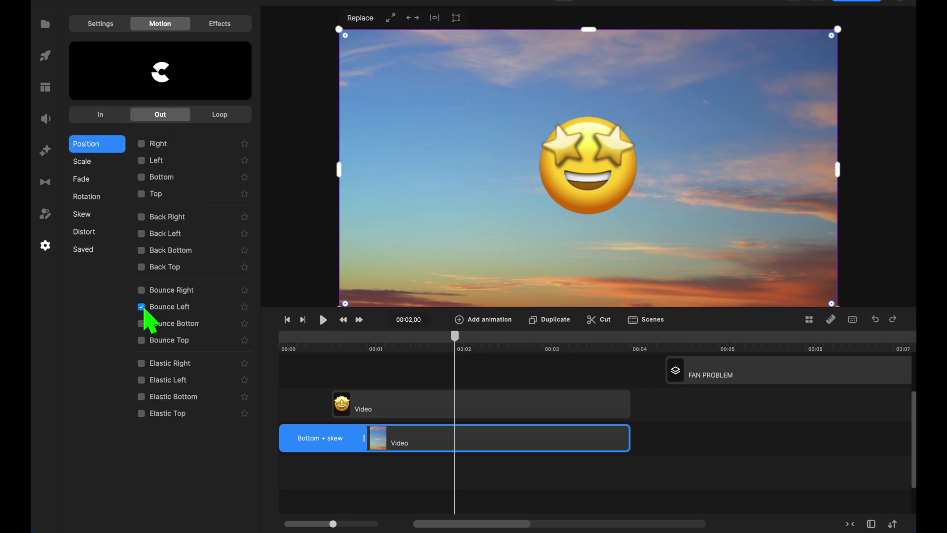
click(141, 363)
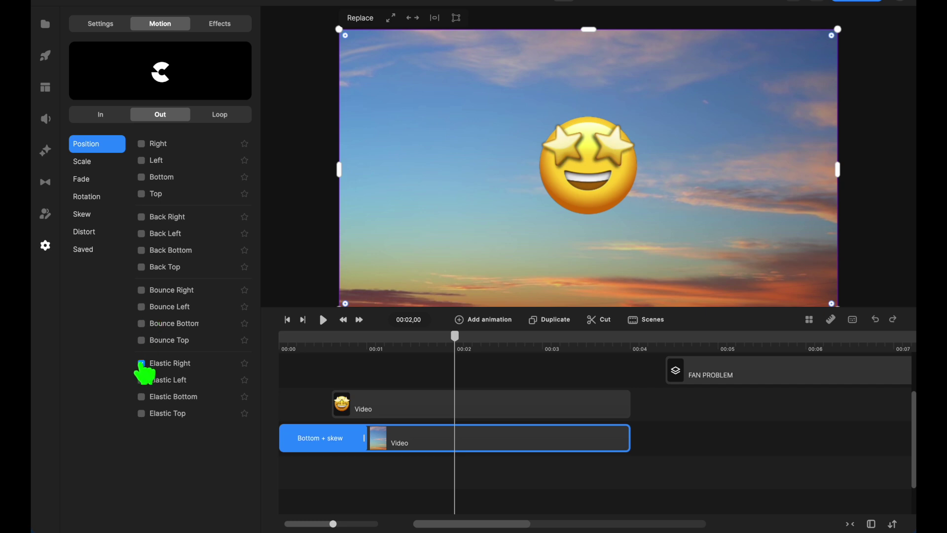
click(142, 413)
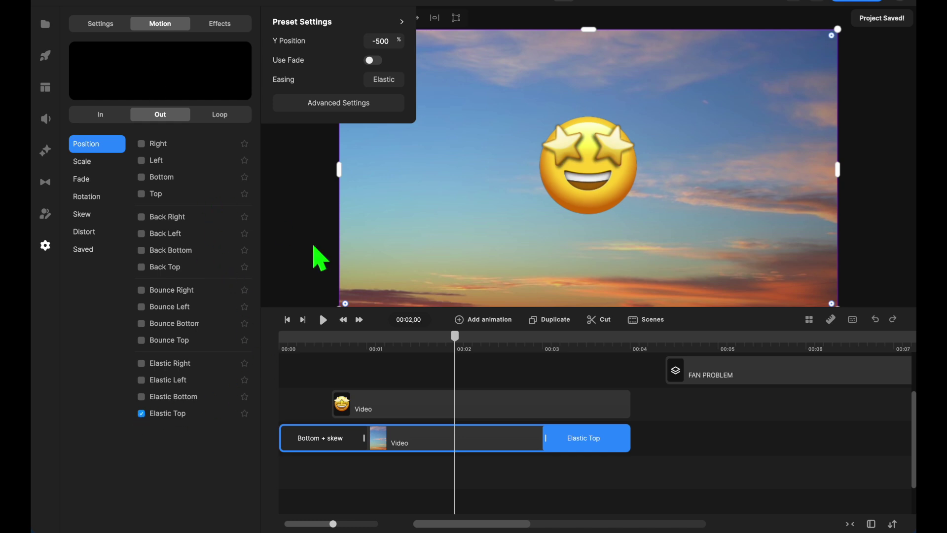
click(323, 319)
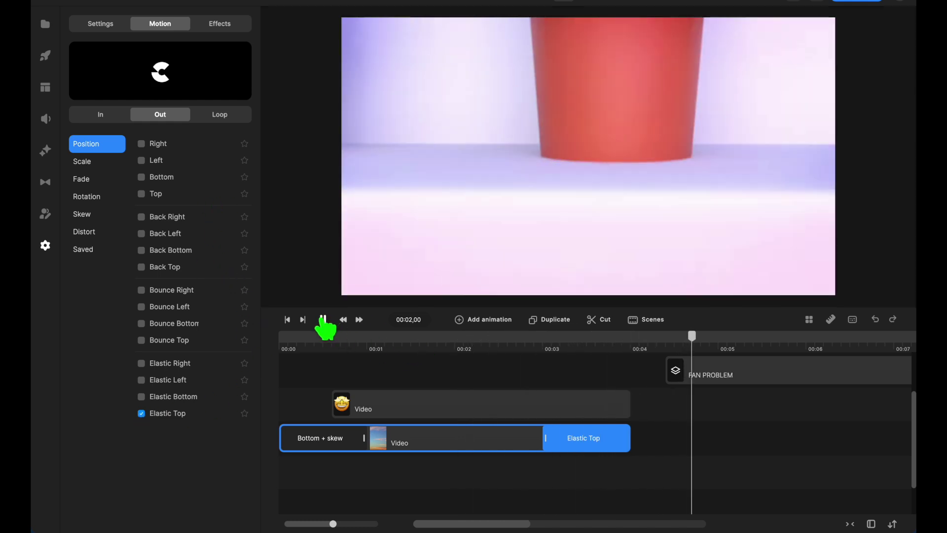
click(323, 320)
drag(541, 352, 595, 345)
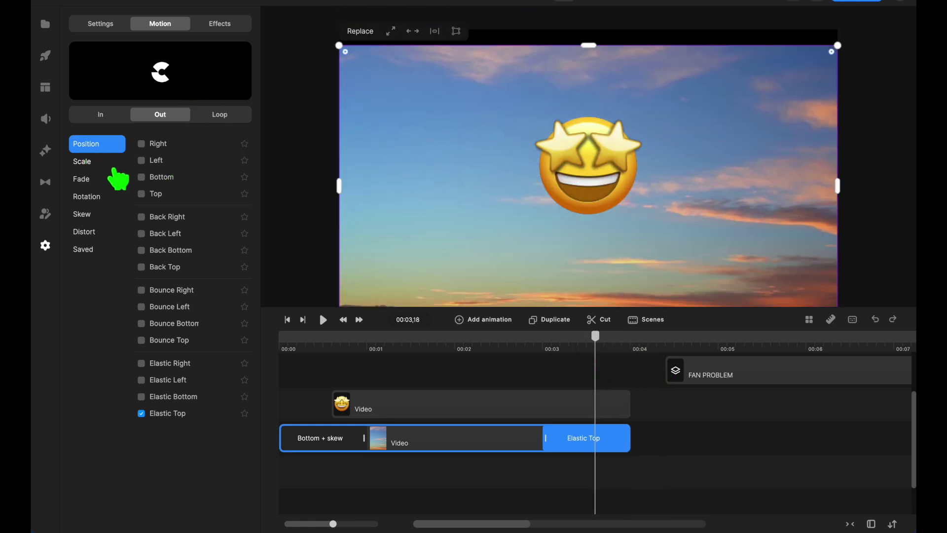
Apply the saved Scale X (Circ) preset as the sky video's exit animation and preview it
click(90, 250)
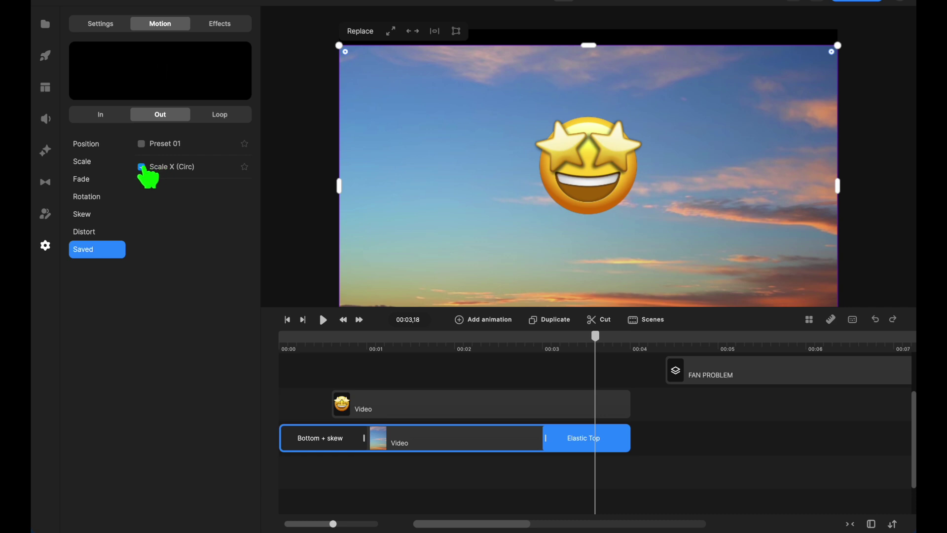
click(147, 172)
click(536, 357)
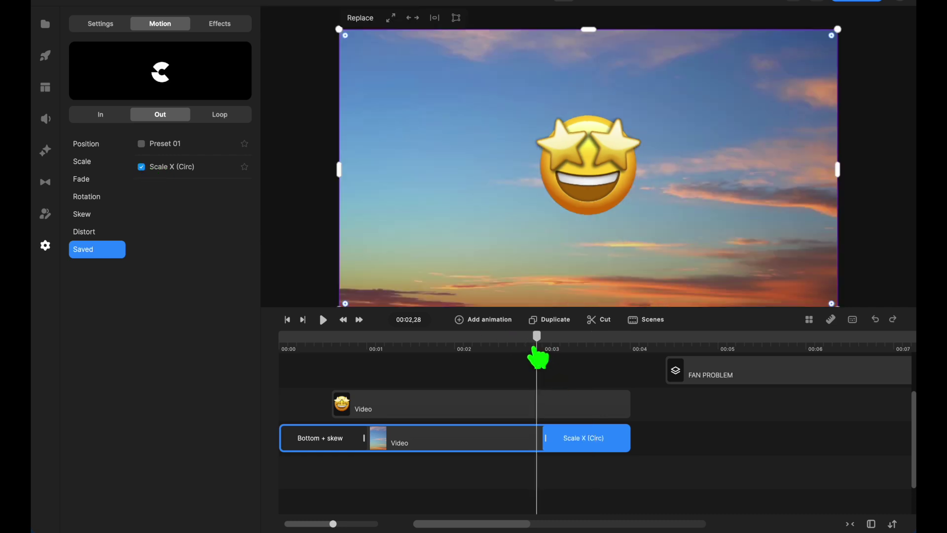
click(323, 320)
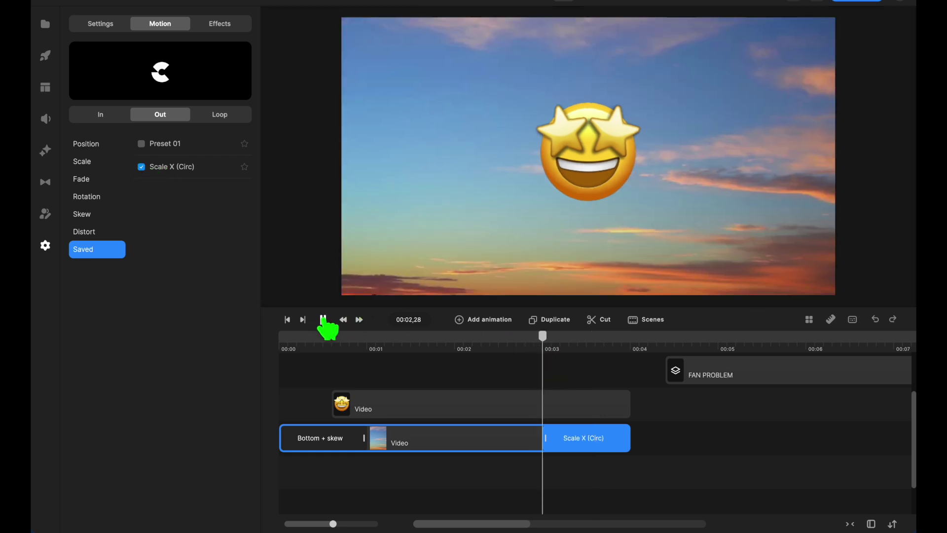
click(323, 320)
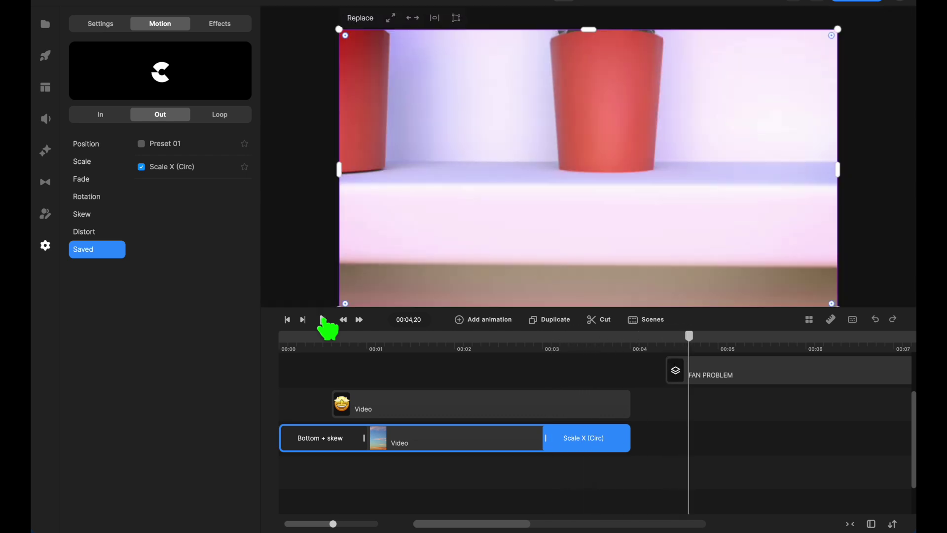
click(539, 349)
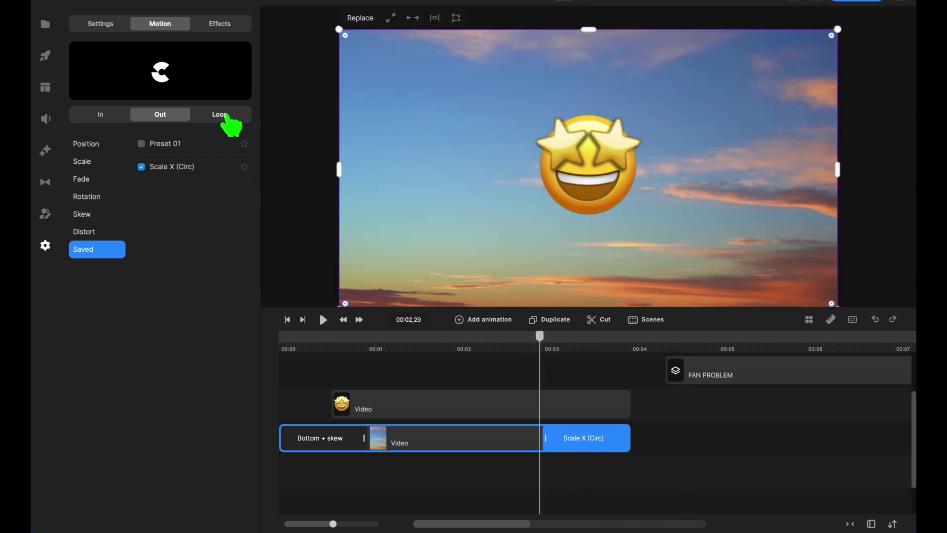
Apply the Bounce Rotate entrance to the emoji video and preview it from just before the clip begins
click(220, 115)
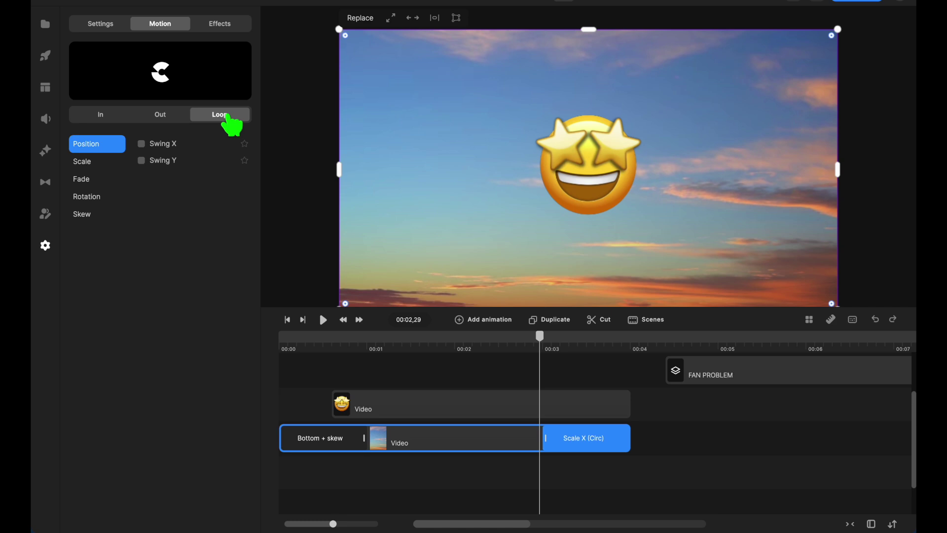
click(414, 407)
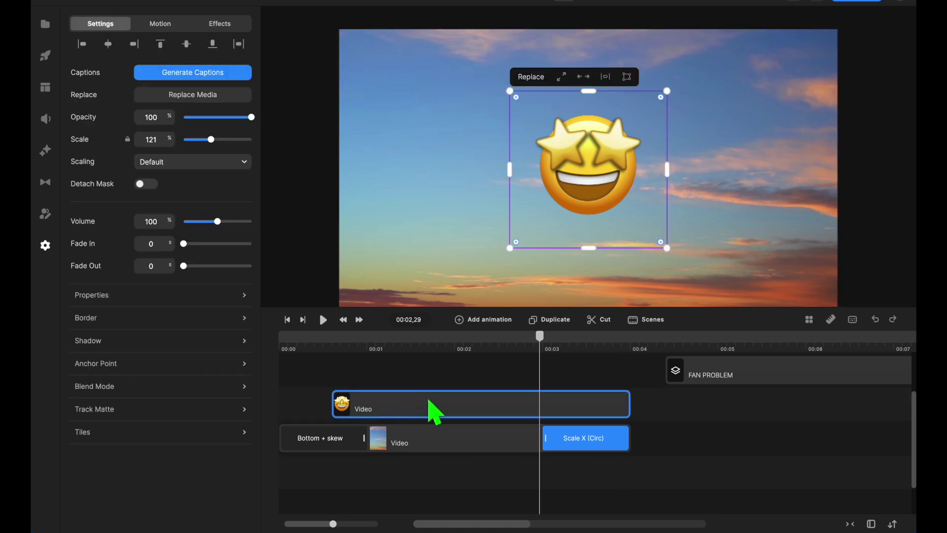
drag(430, 340, 334, 349)
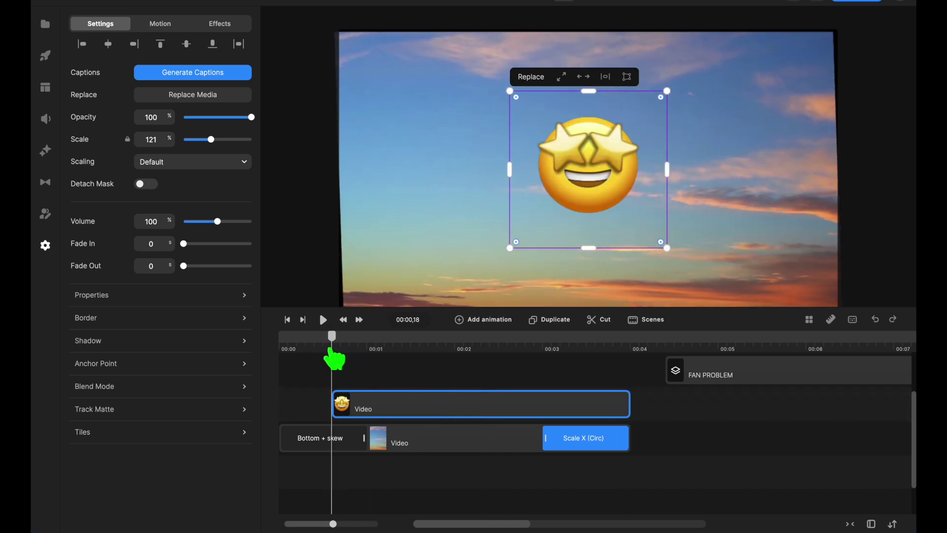
click(159, 30)
click(93, 144)
click(100, 116)
click(98, 202)
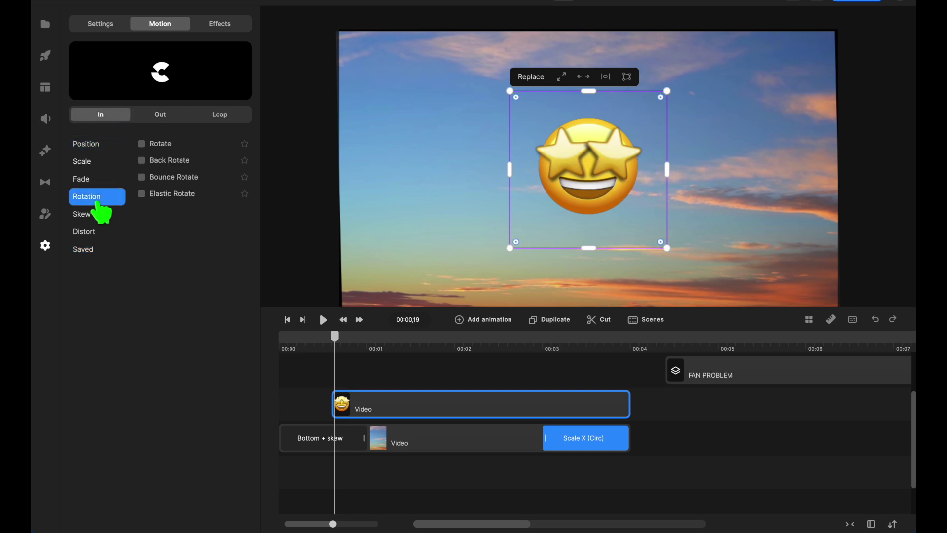
click(141, 177)
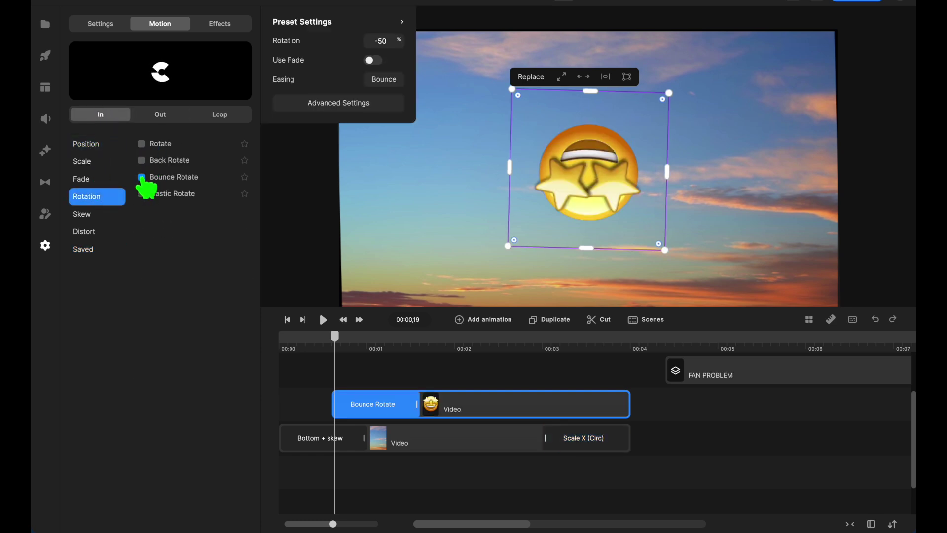
click(326, 347)
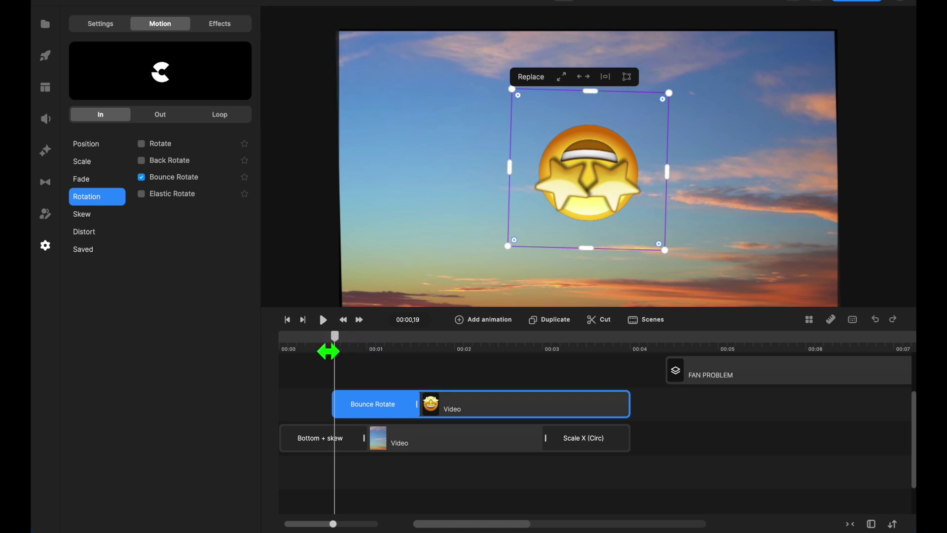
click(323, 320)
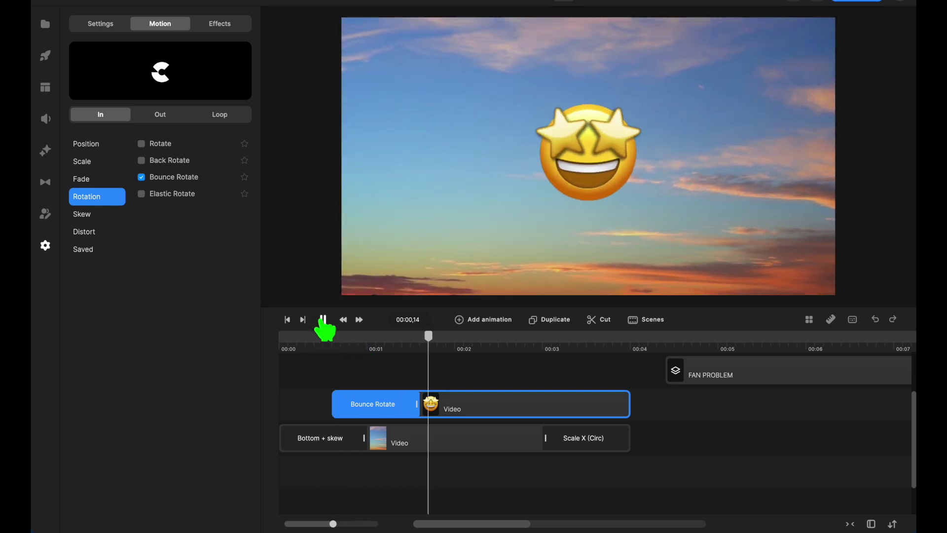
click(482, 344)
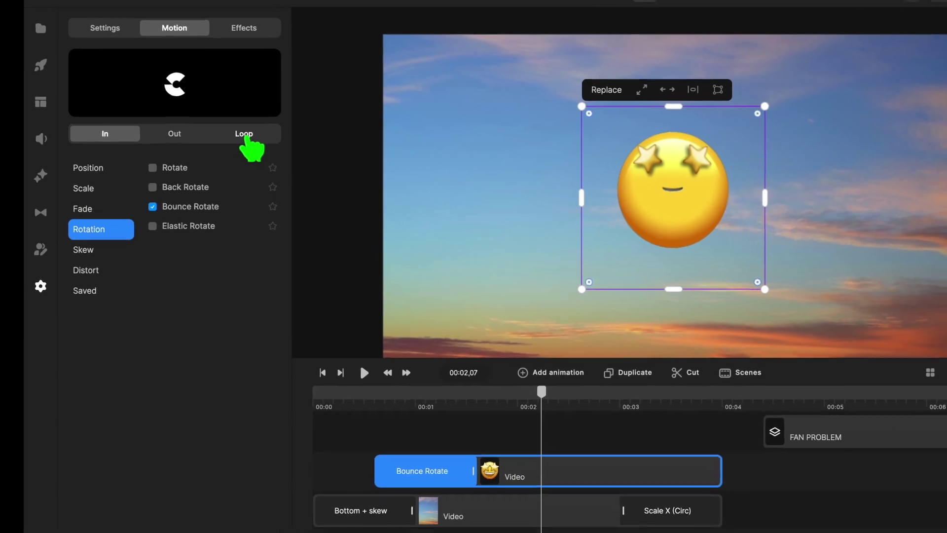
Try the Swing X and Swing Y position loops on the emoji video
click(245, 136)
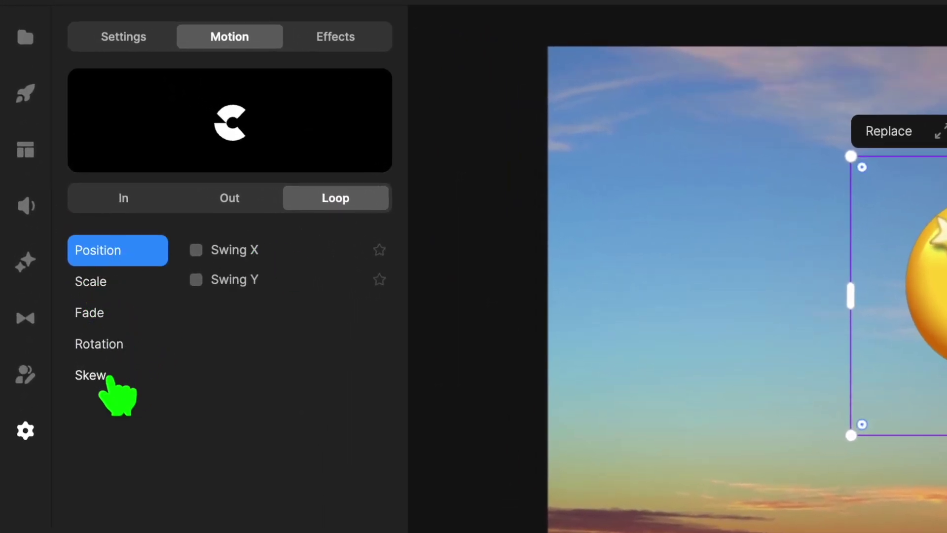
click(196, 249)
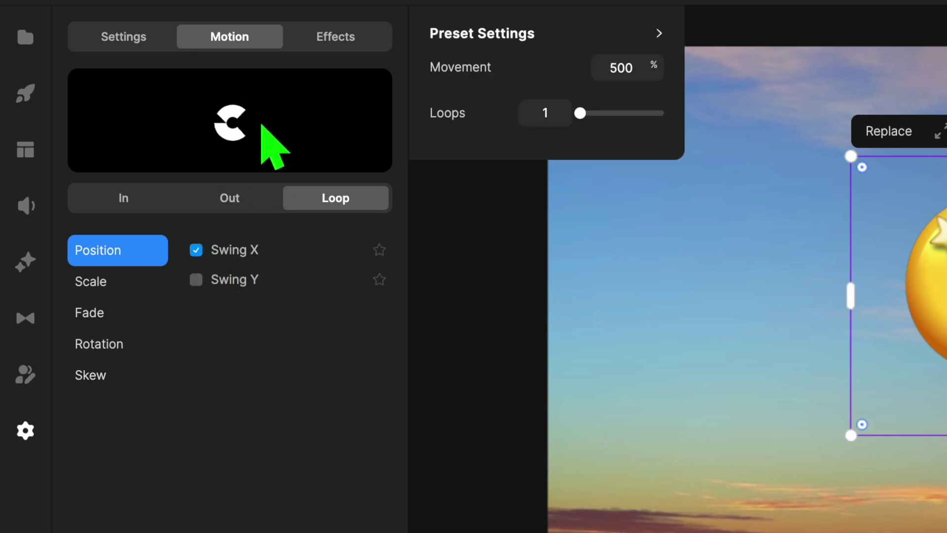
click(196, 280)
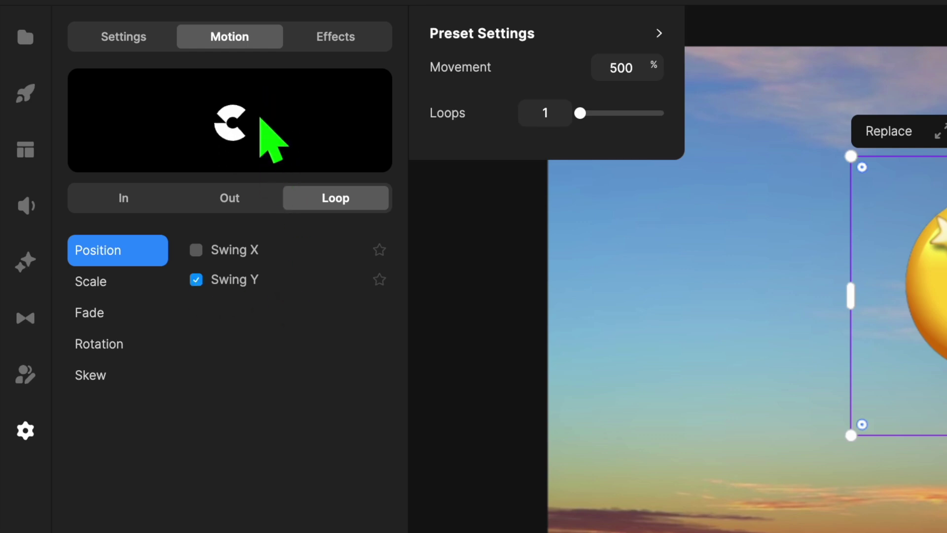
Try the scale loops In & Out, Out & In, X Only, Y Only and Opposite on the emoji video
click(121, 280)
click(197, 249)
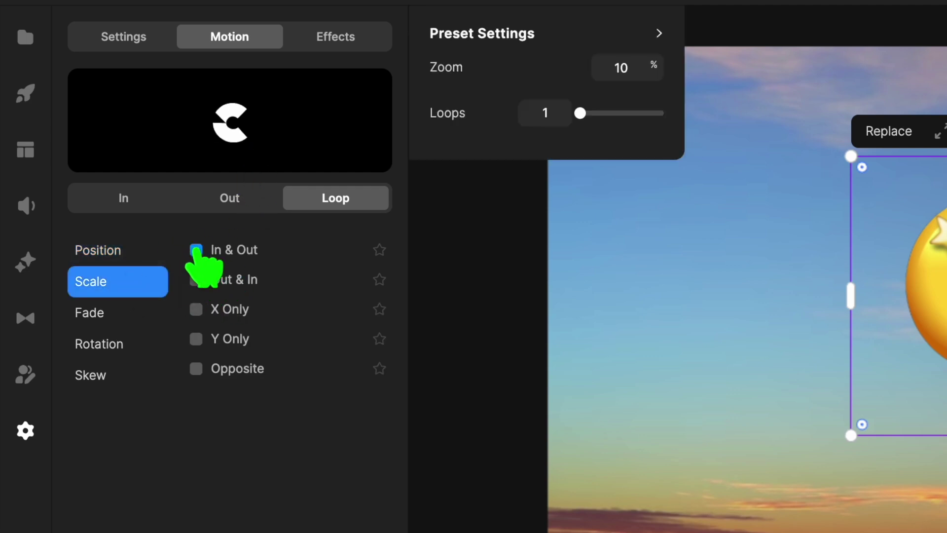
click(196, 280)
click(196, 308)
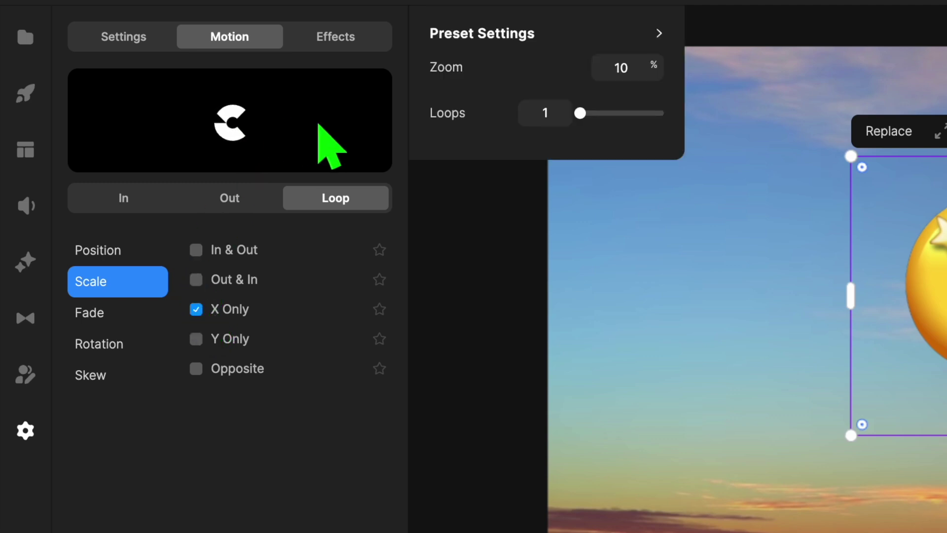
click(196, 338)
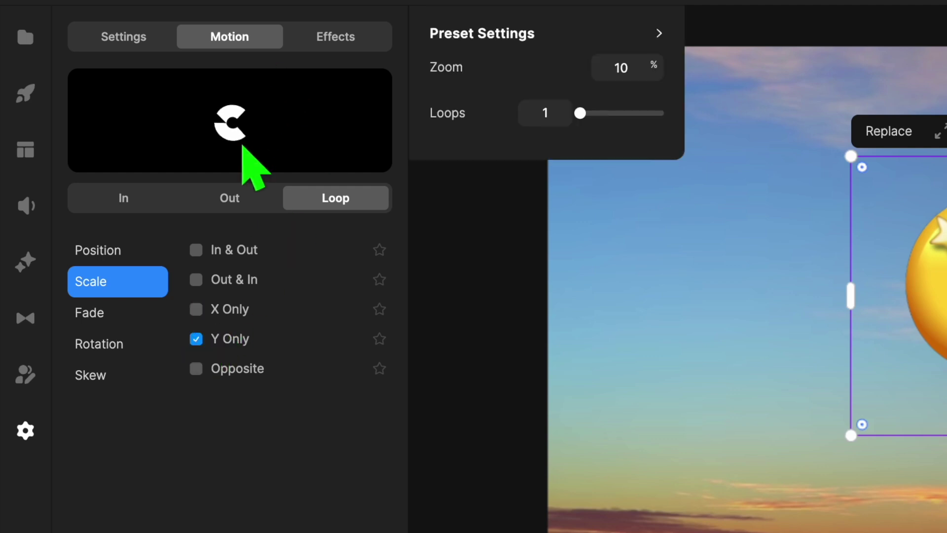
click(196, 369)
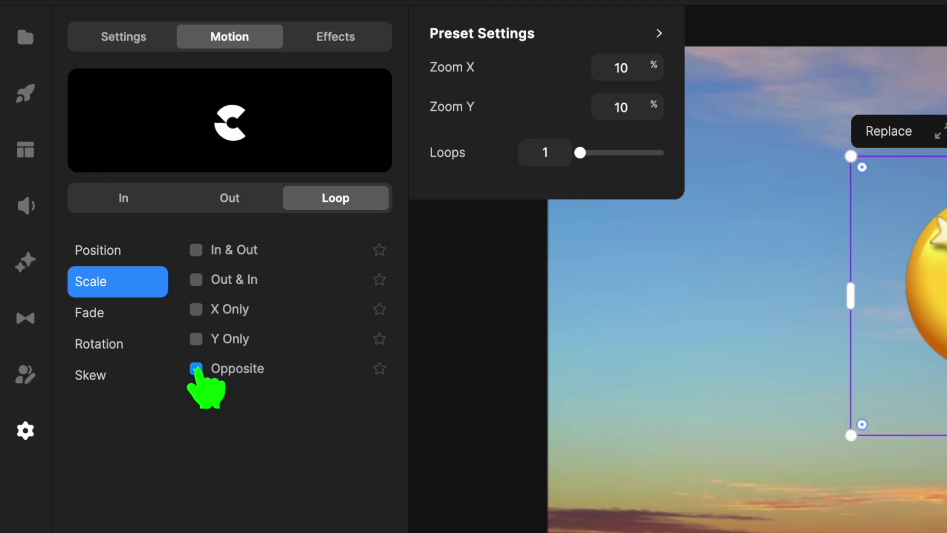
click(196, 250)
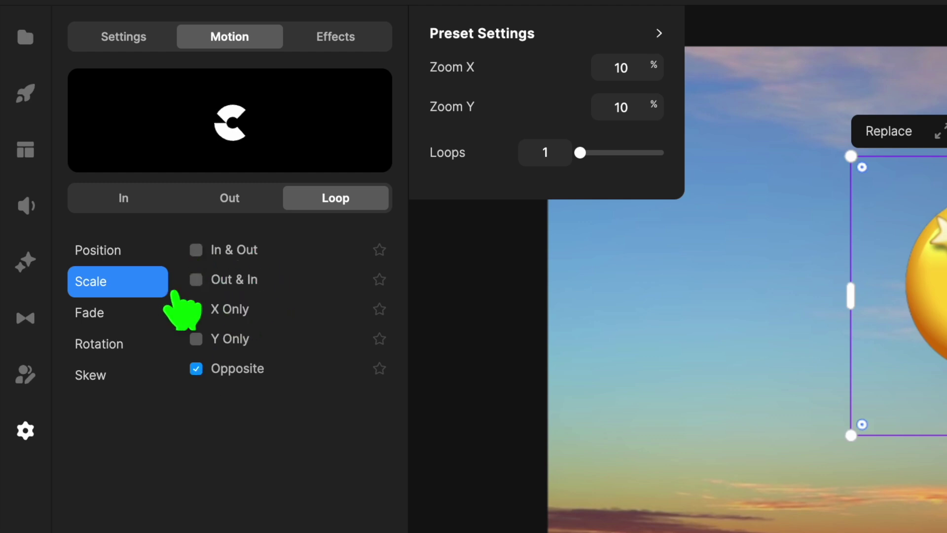
Apply the Blink fade loop to the emoji video
click(118, 315)
click(196, 250)
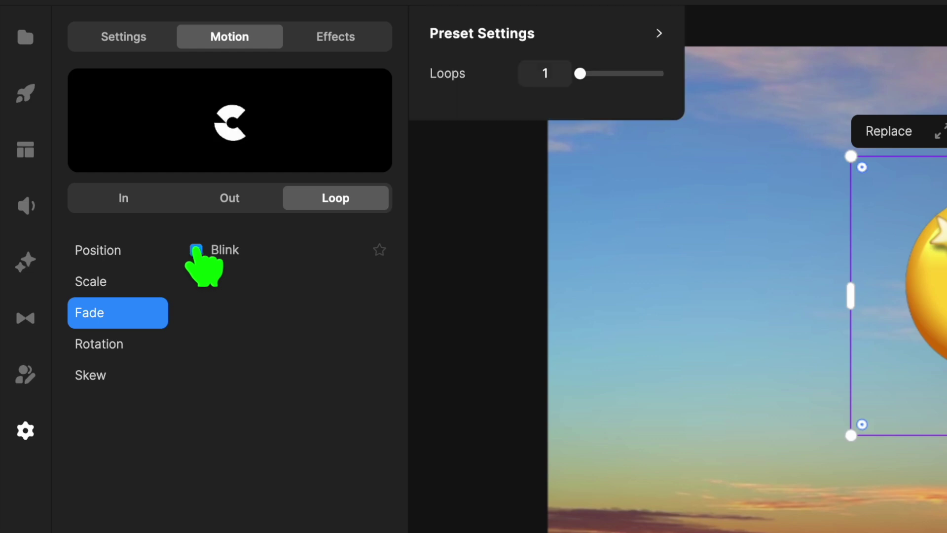
Try the Swing rotation loop and the Skew X and Skew Y loops on the emoji video
click(111, 344)
click(196, 250)
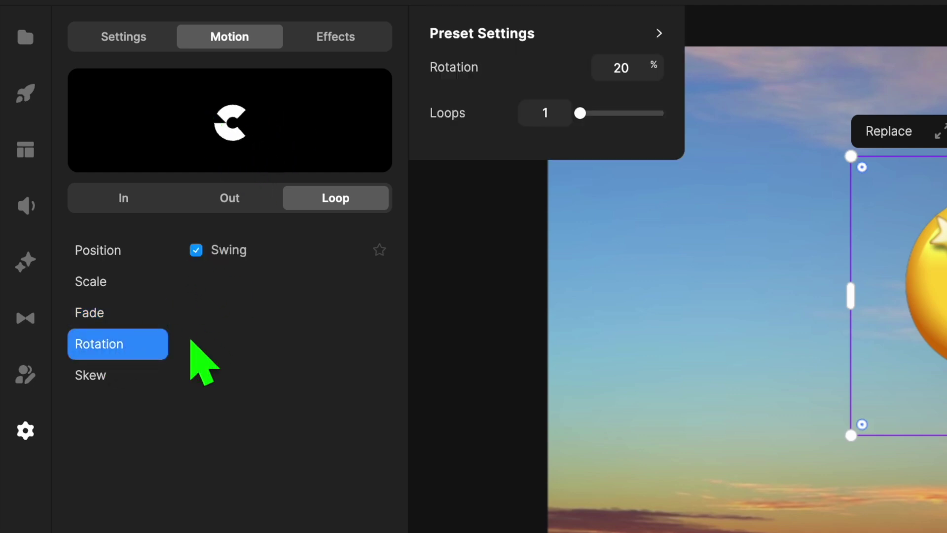
click(105, 374)
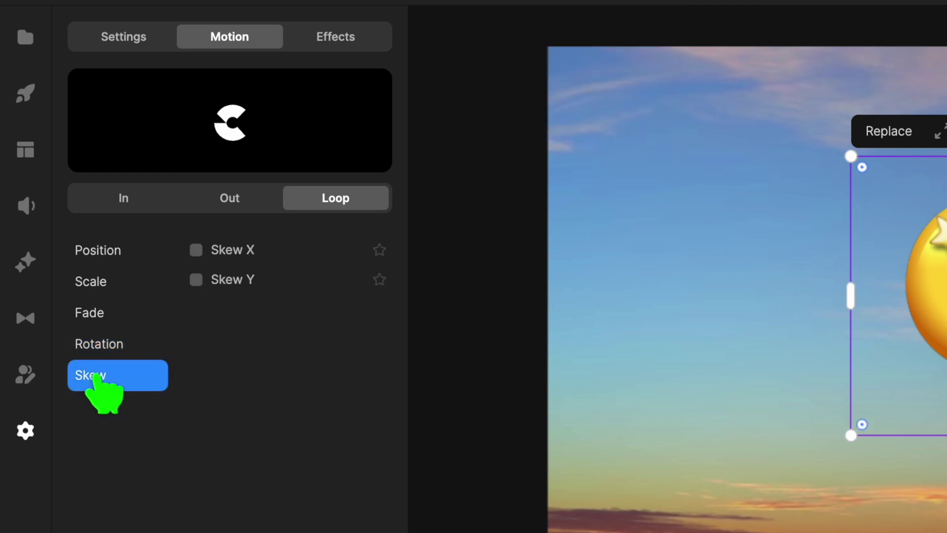
click(196, 250)
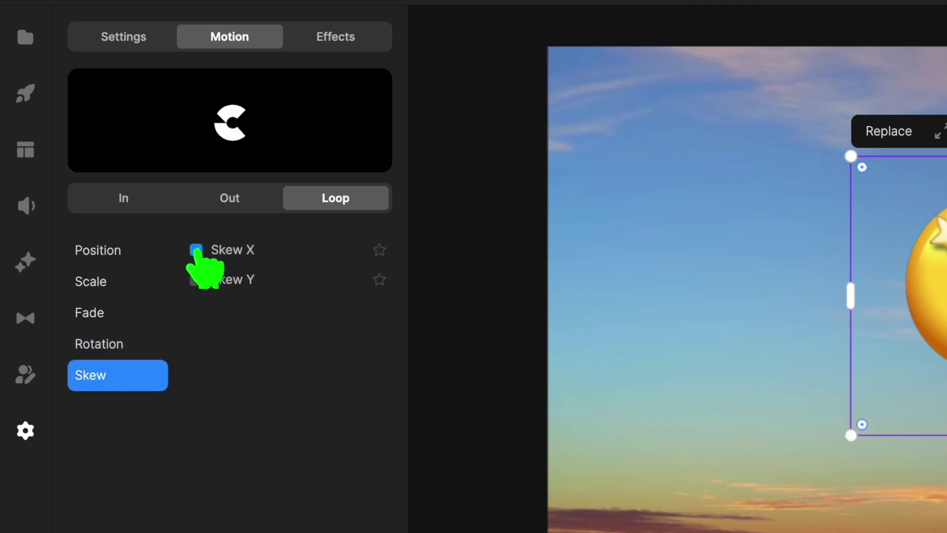
click(92, 281)
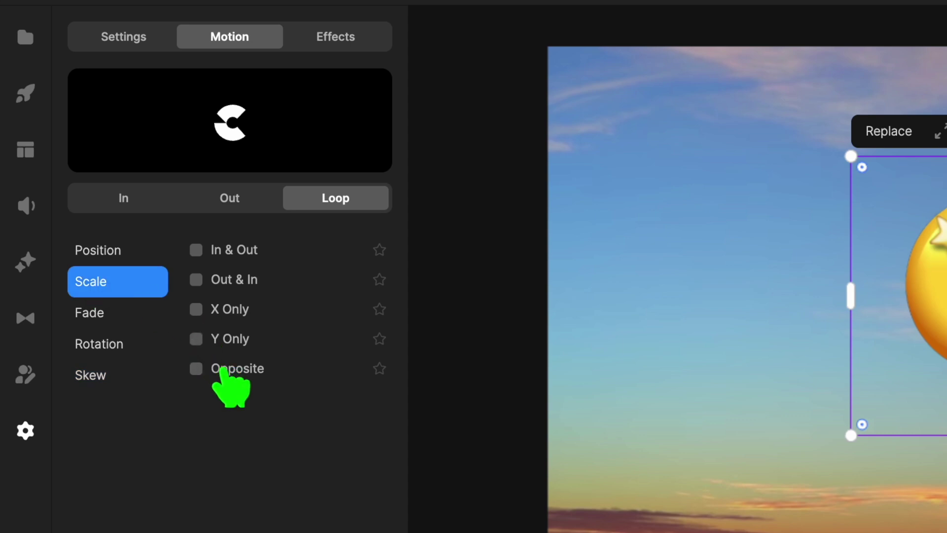
click(90, 375)
click(196, 249)
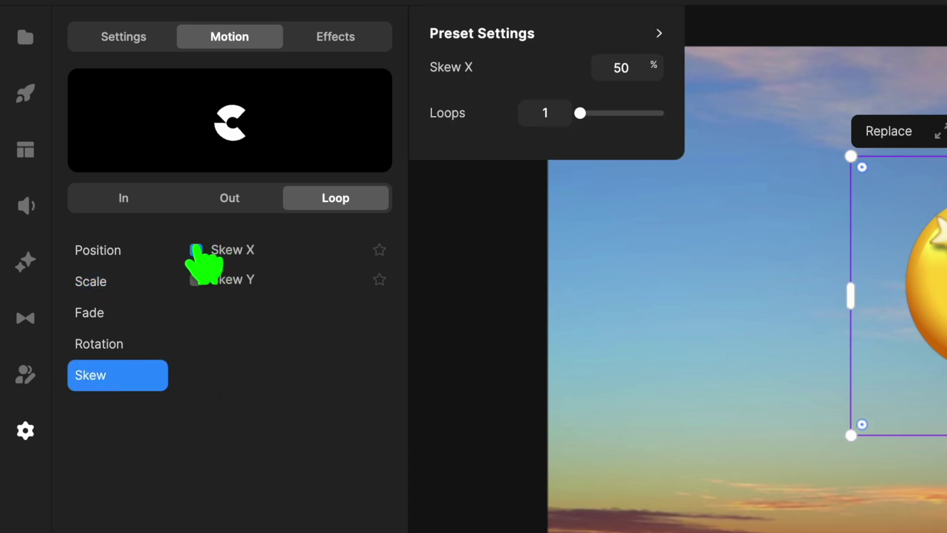
click(196, 279)
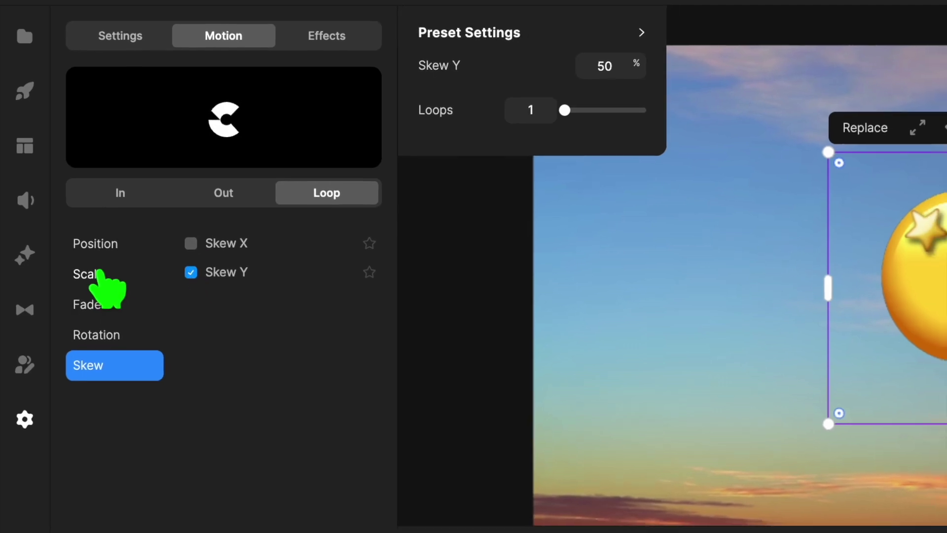
Apply the Opposite scale loop to the emoji video and move the animation to start just before 2 seconds
click(93, 281)
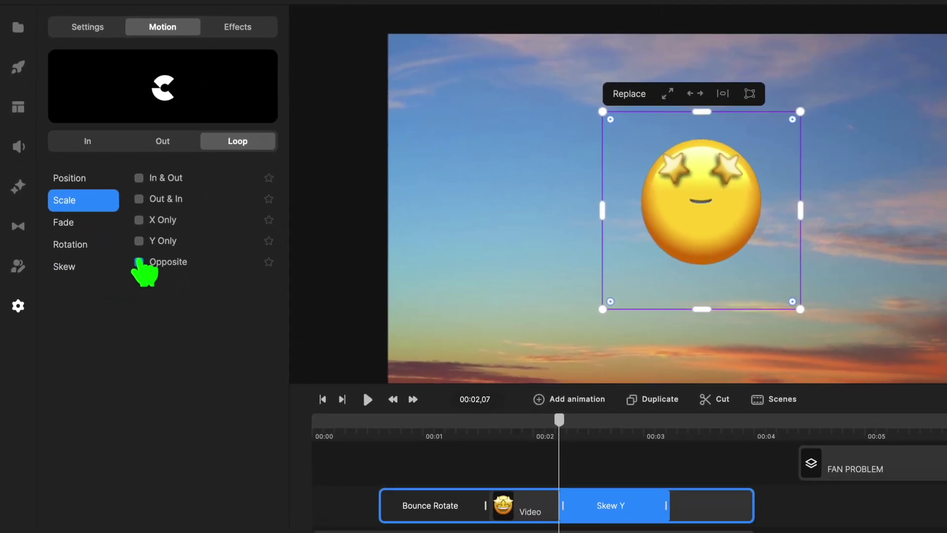
click(164, 307)
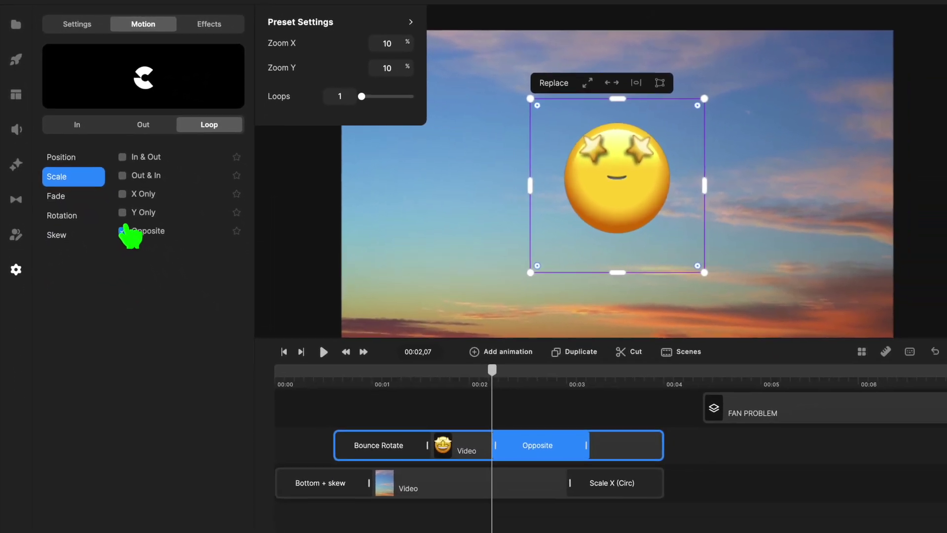
drag(547, 439, 512, 439)
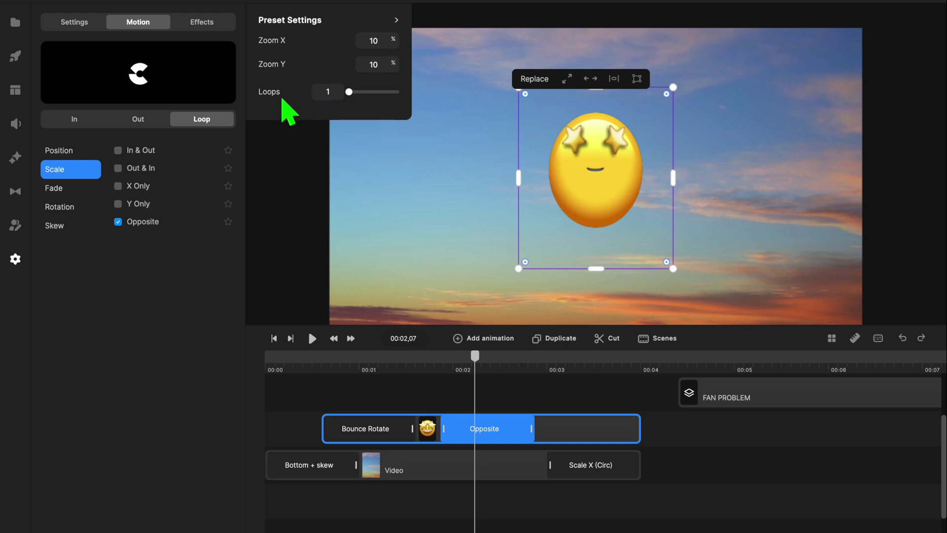
Give the Opposite animation 3 loops, shortened to end at about 00:02,13, and preview it
drag(357, 93, 363, 93)
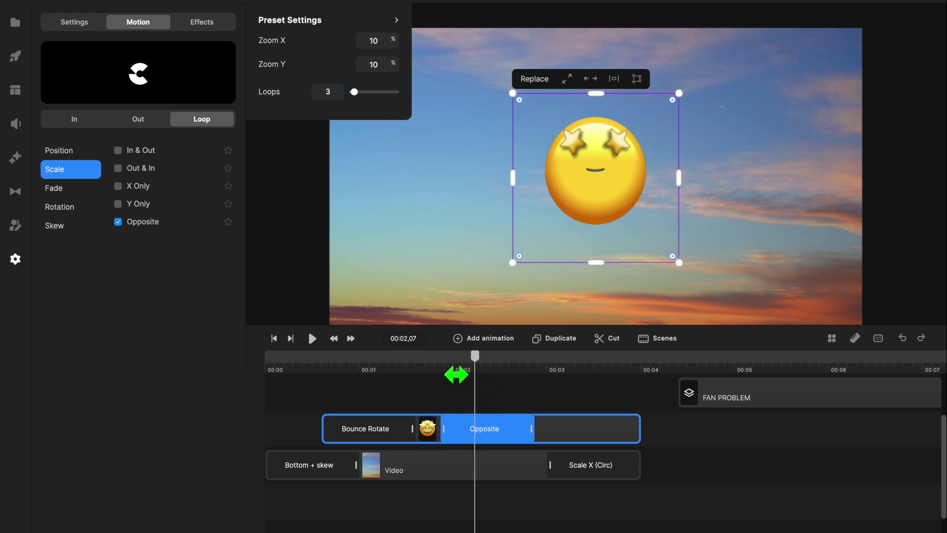
drag(544, 437, 500, 429)
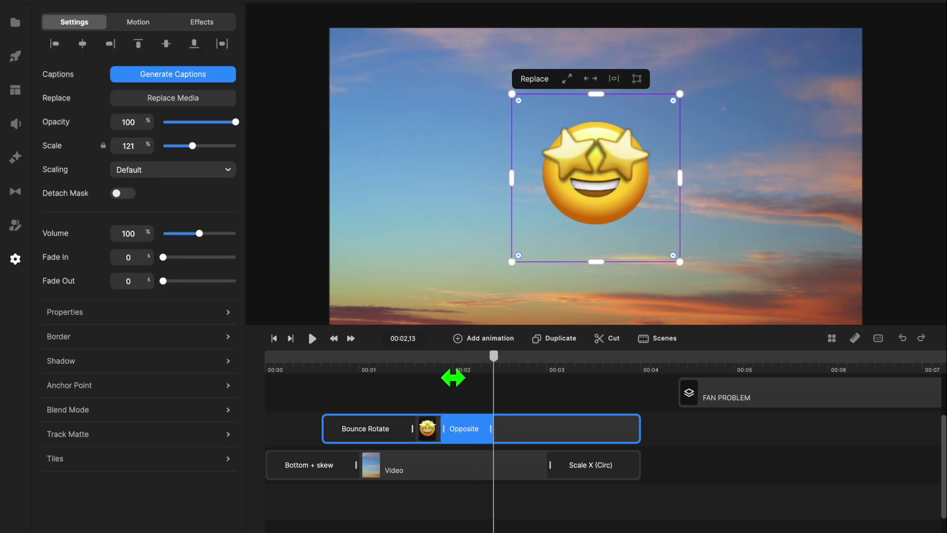
click(443, 371)
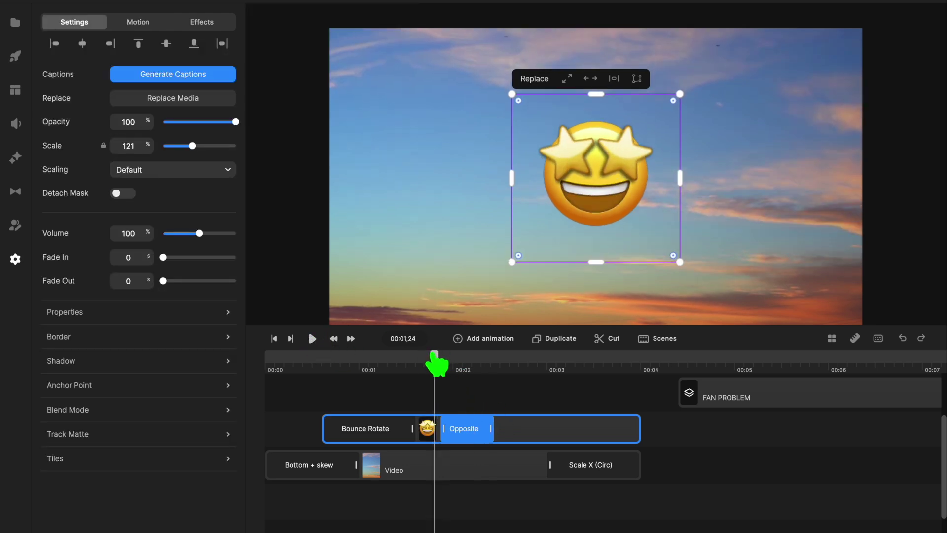
click(312, 338)
click(312, 338)
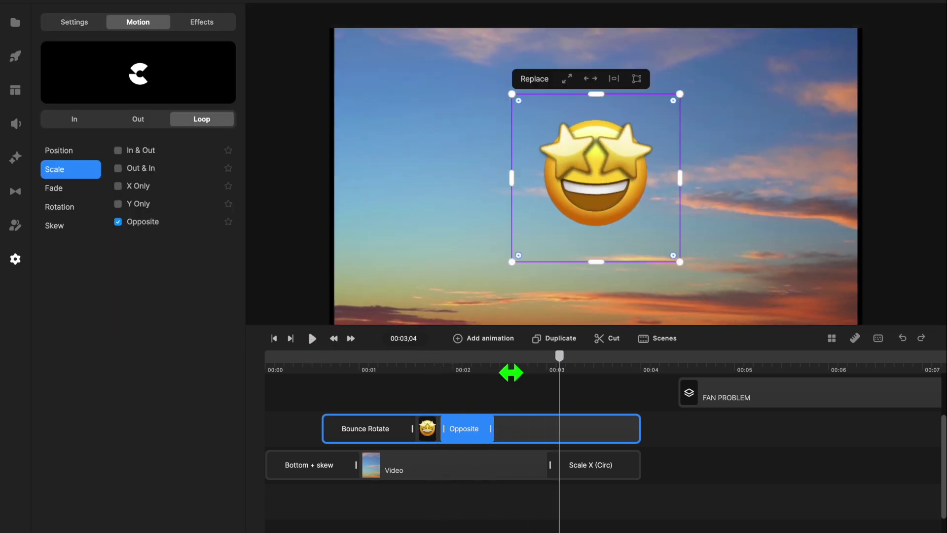
drag(437, 368, 484, 368)
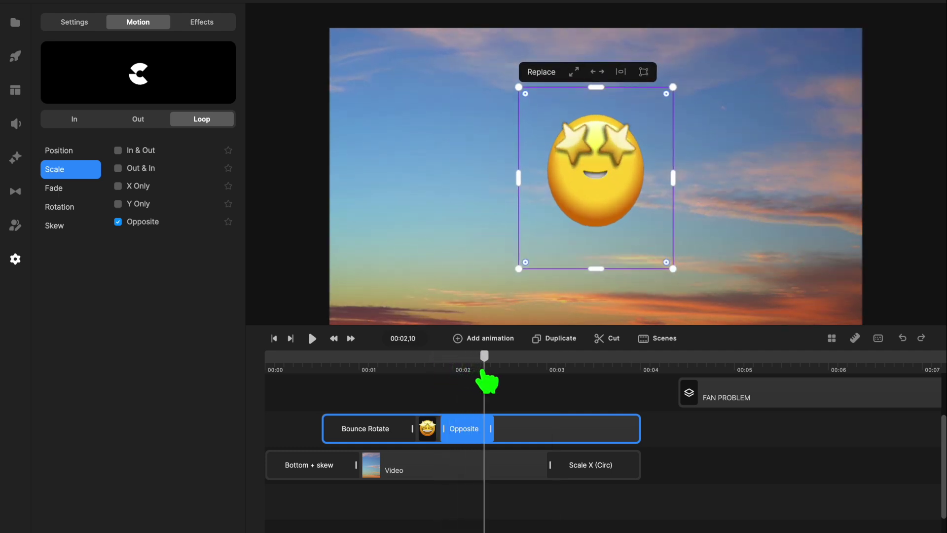
Replace the Opposite animation with Skew X at 3 loops and preview it from just before its start
mouse_move(119, 205)
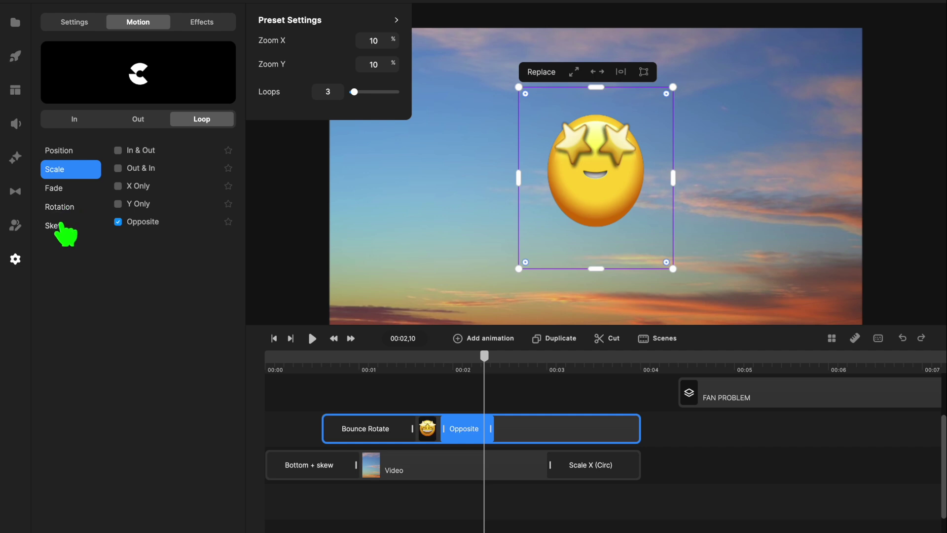
click(63, 227)
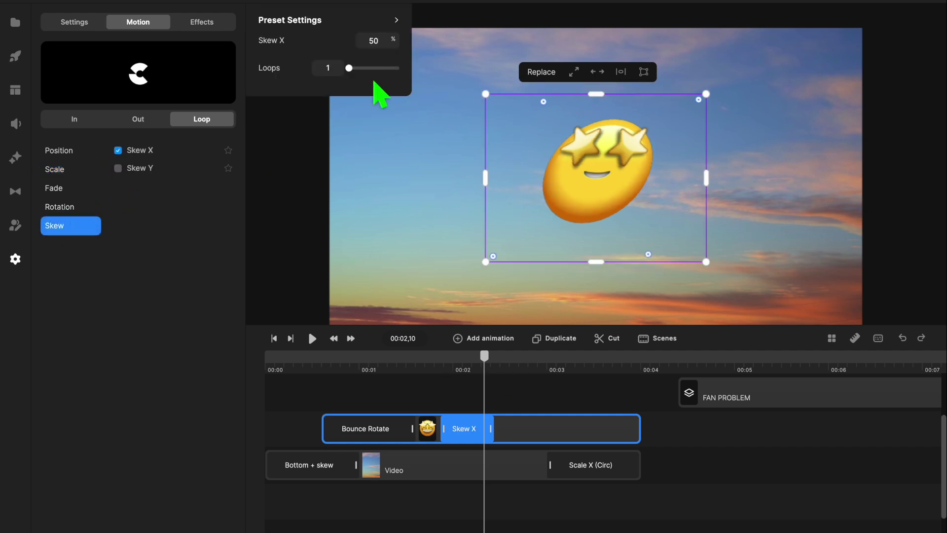
drag(360, 78, 365, 79)
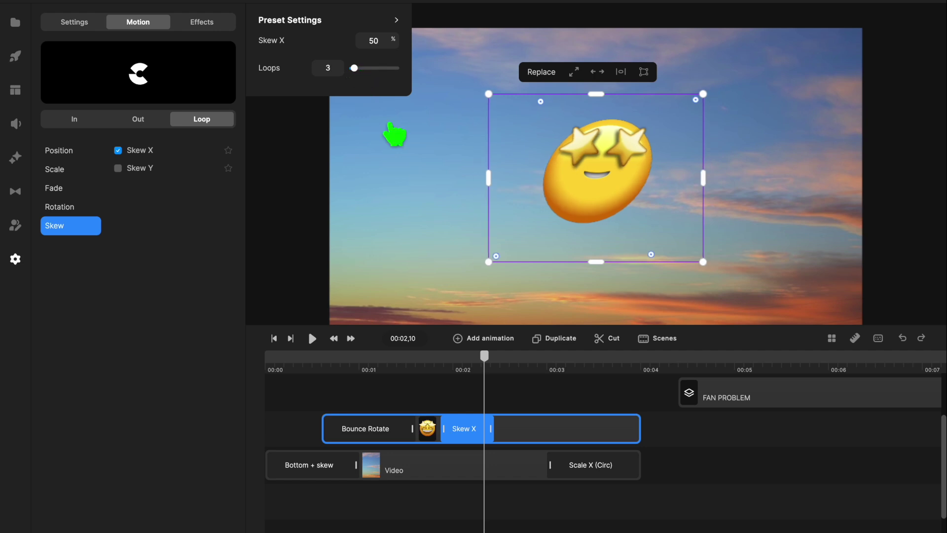
click(437, 369)
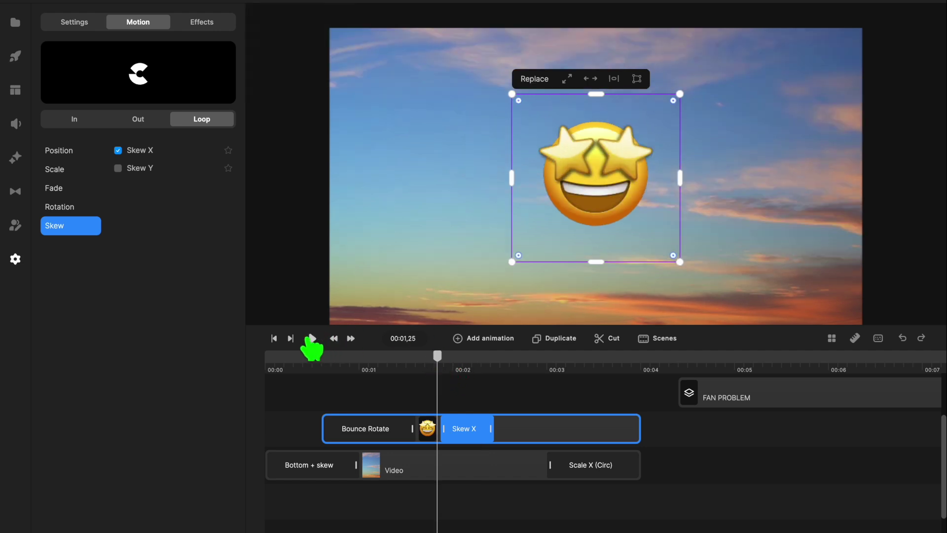
click(312, 338)
click(312, 340)
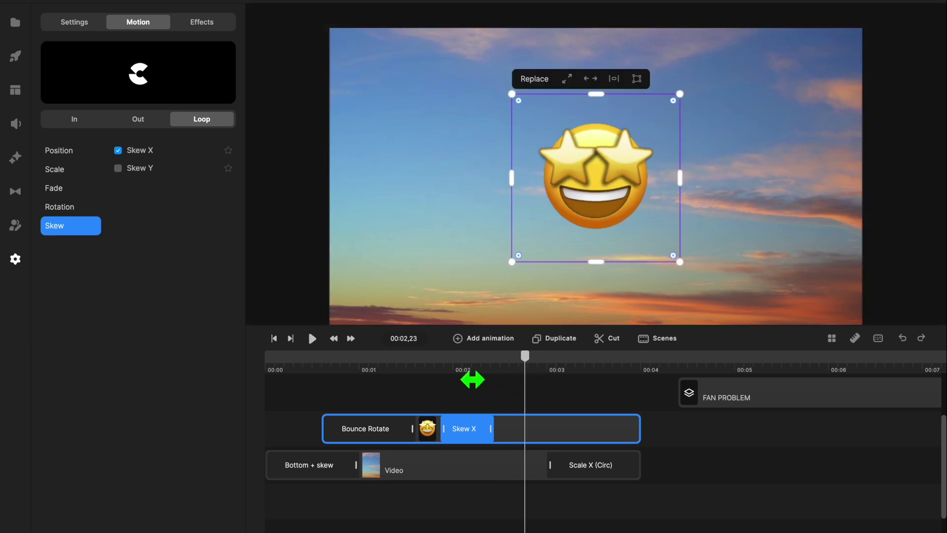
click(444, 375)
drag(446, 370, 494, 380)
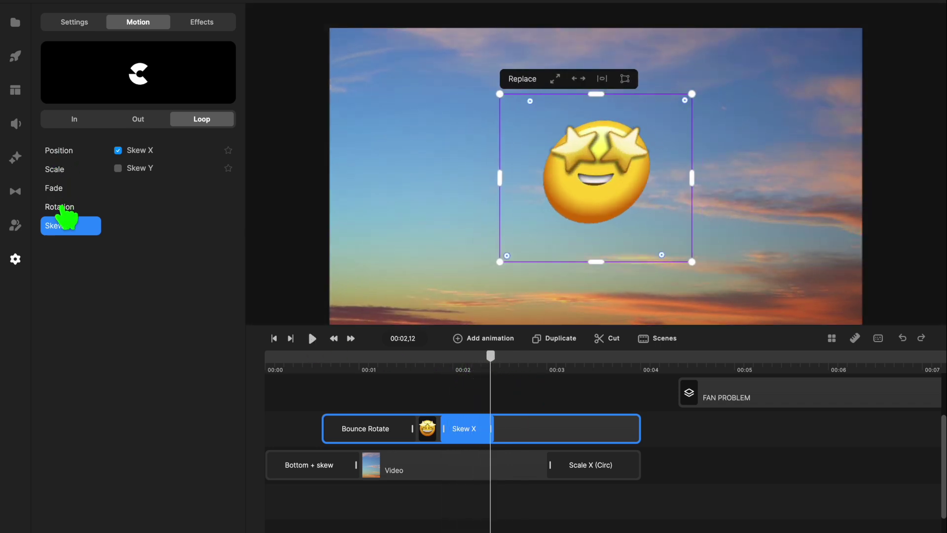
Replace Skew X with the Swing rotation loop at 5 loops and preview it from its start
click(60, 207)
click(118, 151)
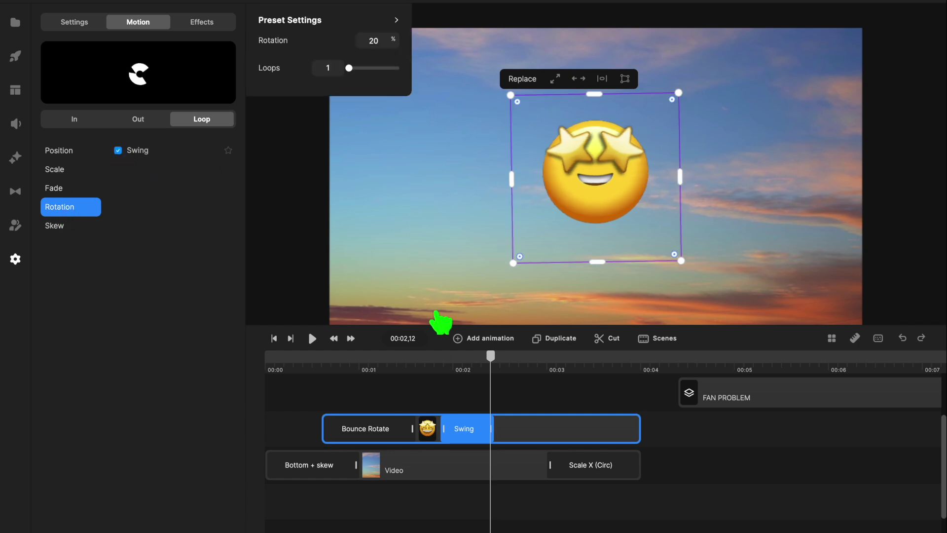
click(358, 68)
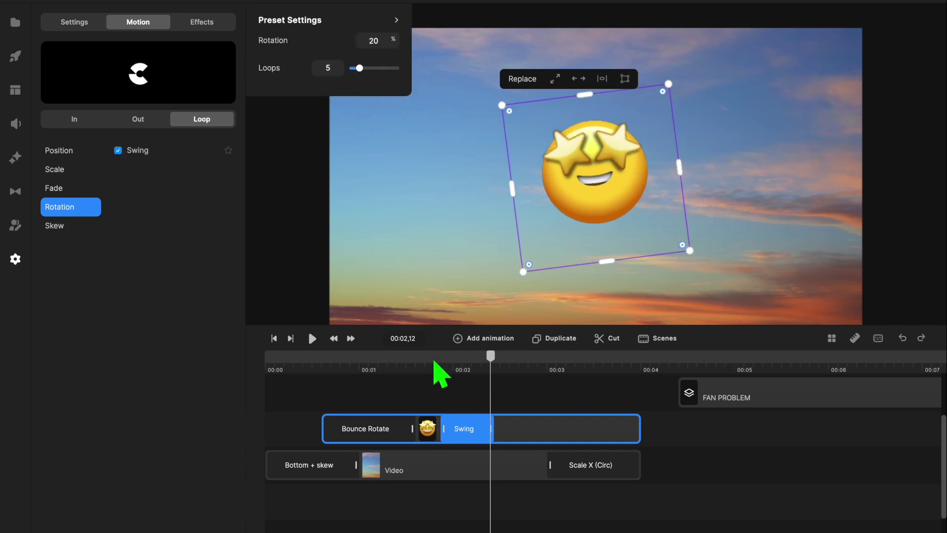
click(440, 368)
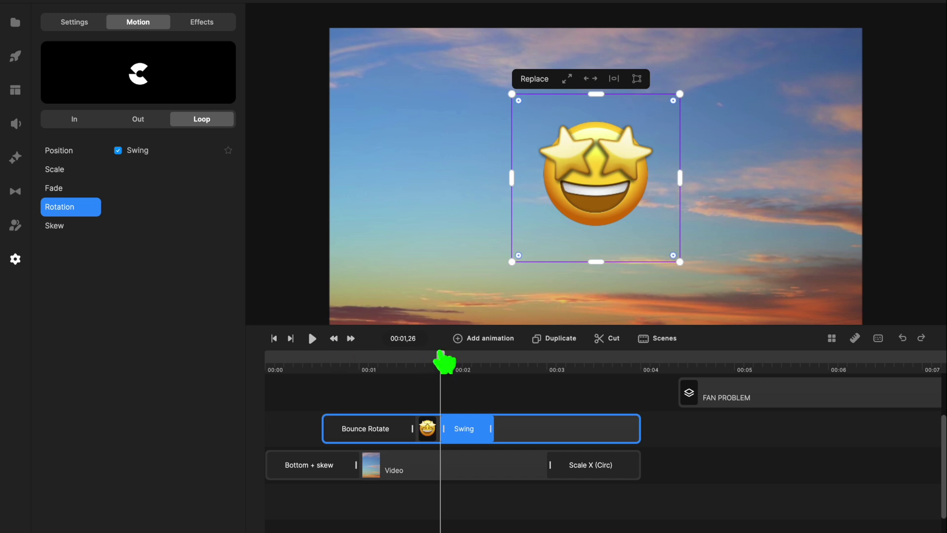
click(312, 338)
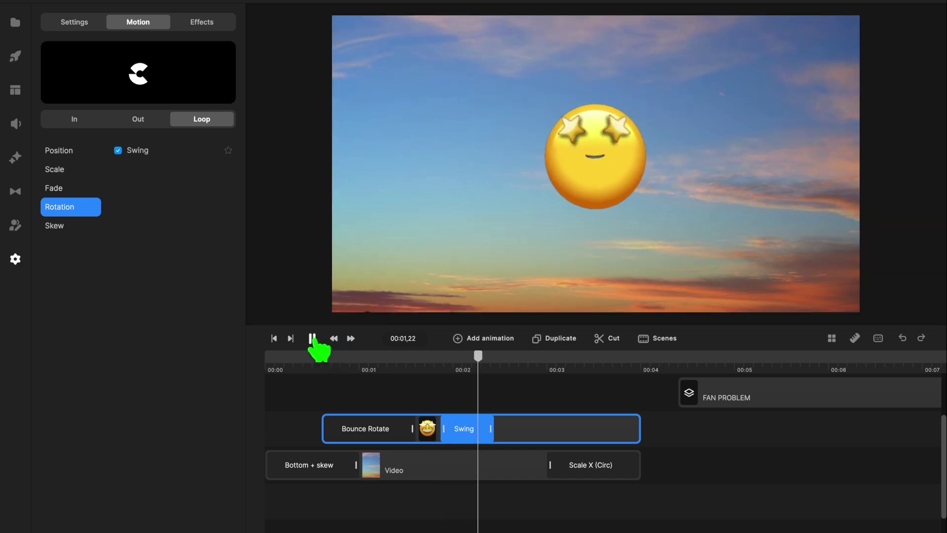
click(312, 338)
drag(531, 359, 493, 377)
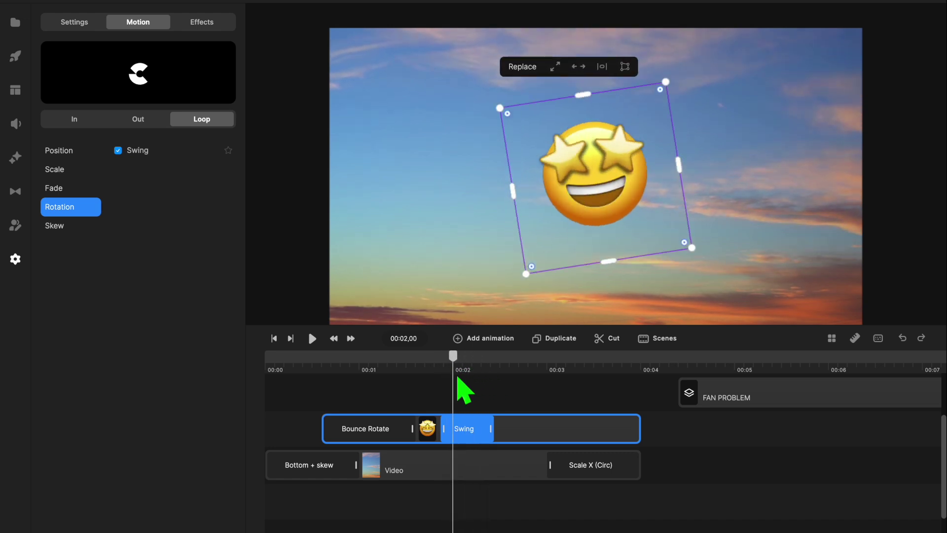
Apply the Swing X position loop to the emoji video and try a Movement of -287%
click(450, 361)
click(63, 149)
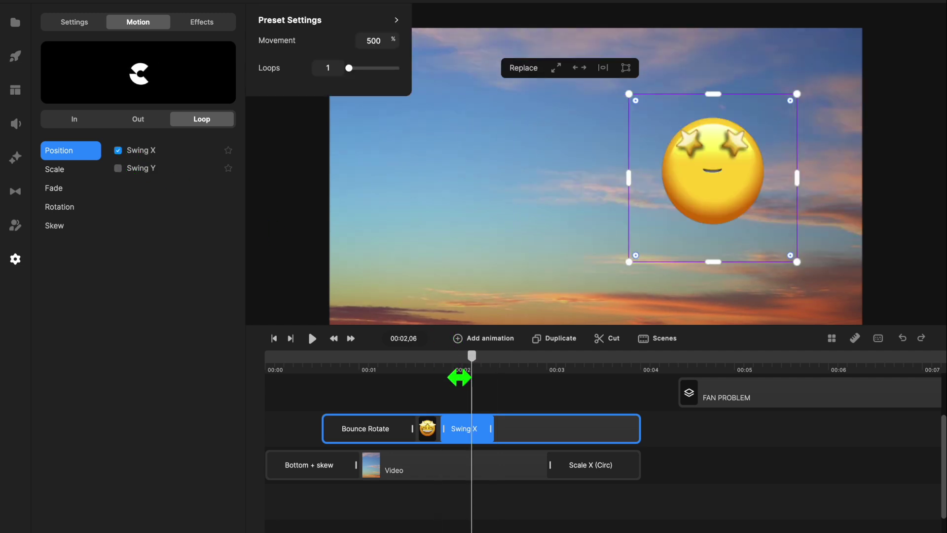
drag(459, 368, 486, 380)
click(461, 428)
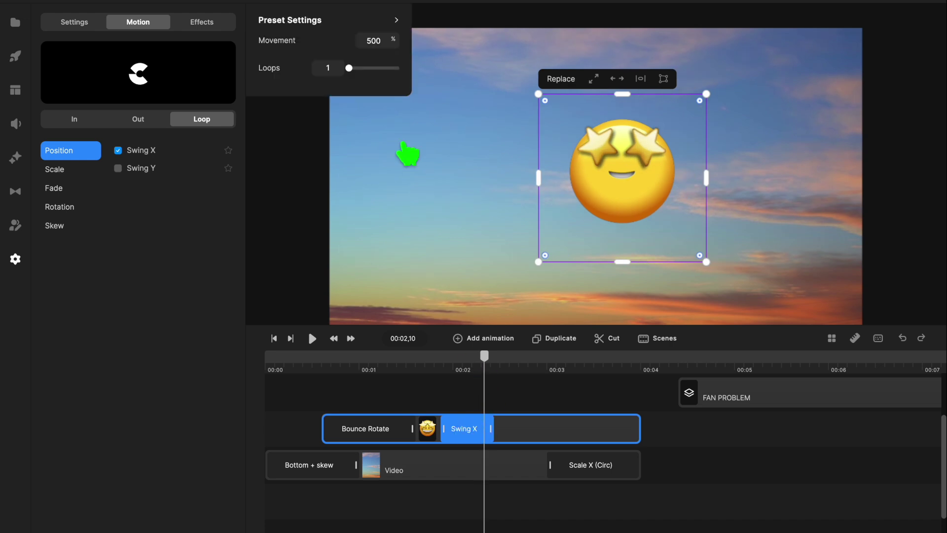
drag(404, 50, 274, 63)
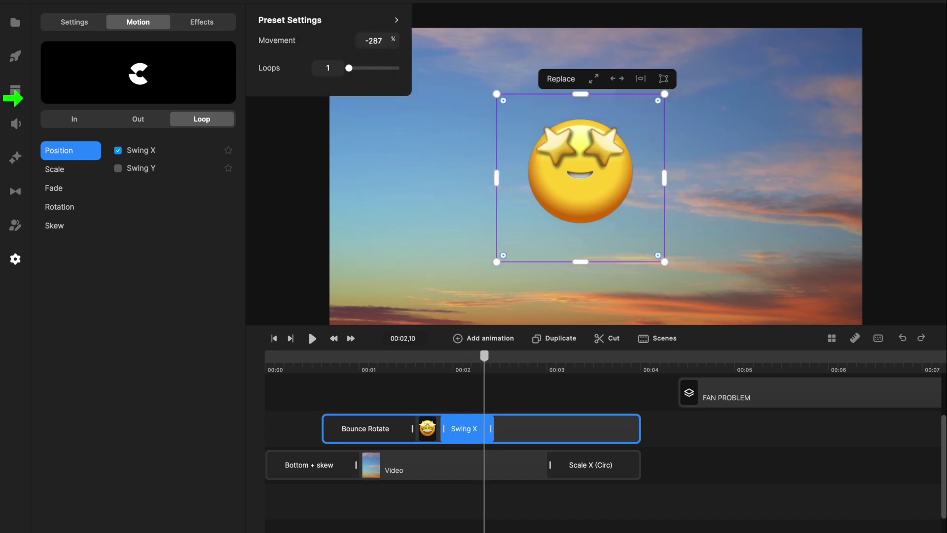
drag(490, 362, 539, 374)
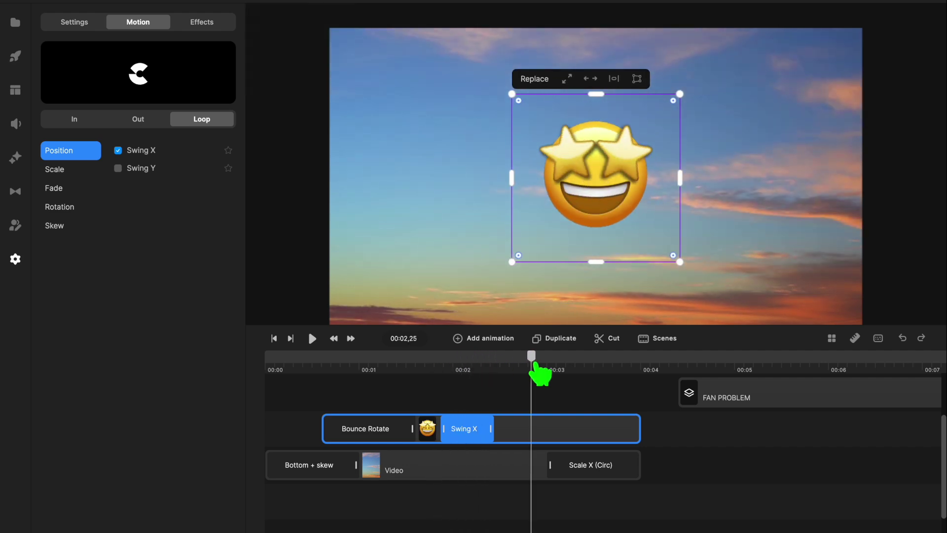
Set the Swing X animation to 59% Movement with 7 loops and preview it from its start
click(476, 365)
click(469, 437)
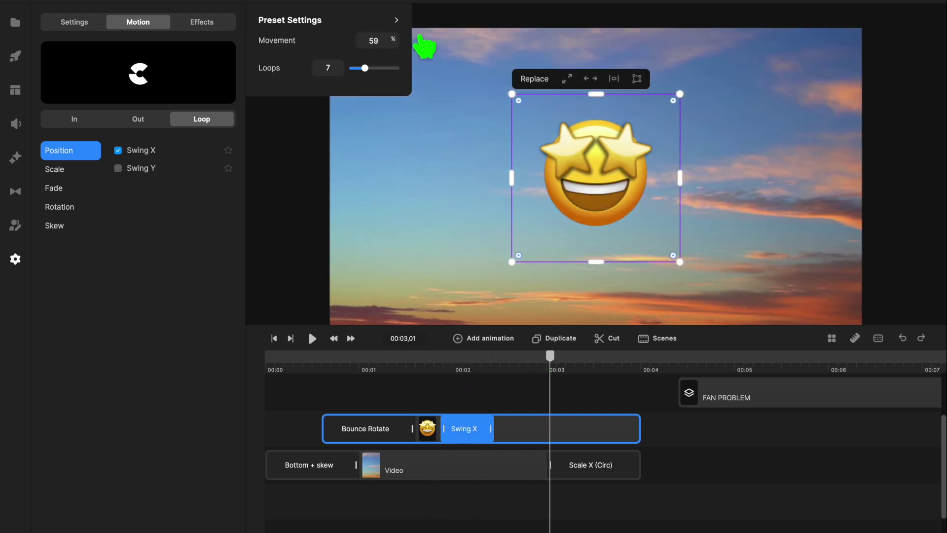
click(441, 360)
key(space)
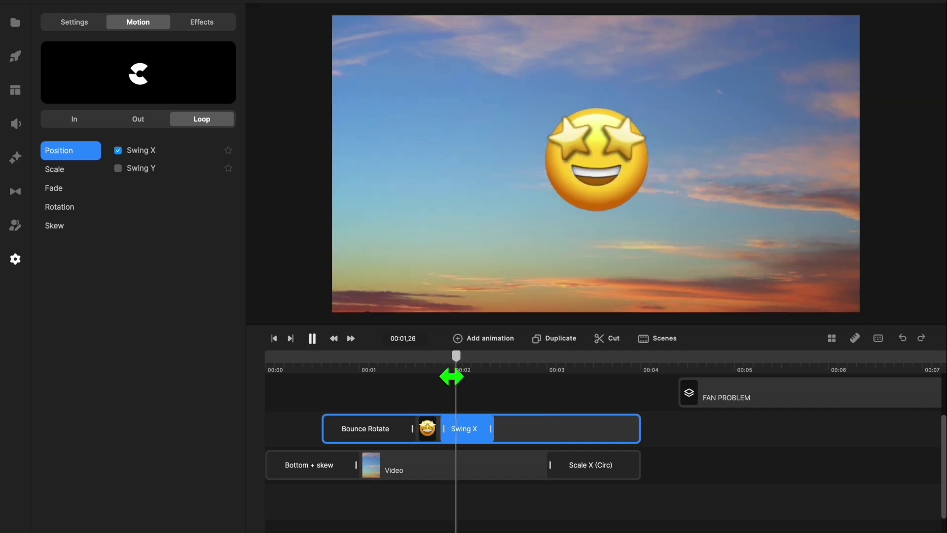
Set the Swing X Movement to 103%, extend the animation to end just before 3 seconds, and preview it
click(469, 429)
drag(503, 439, 552, 438)
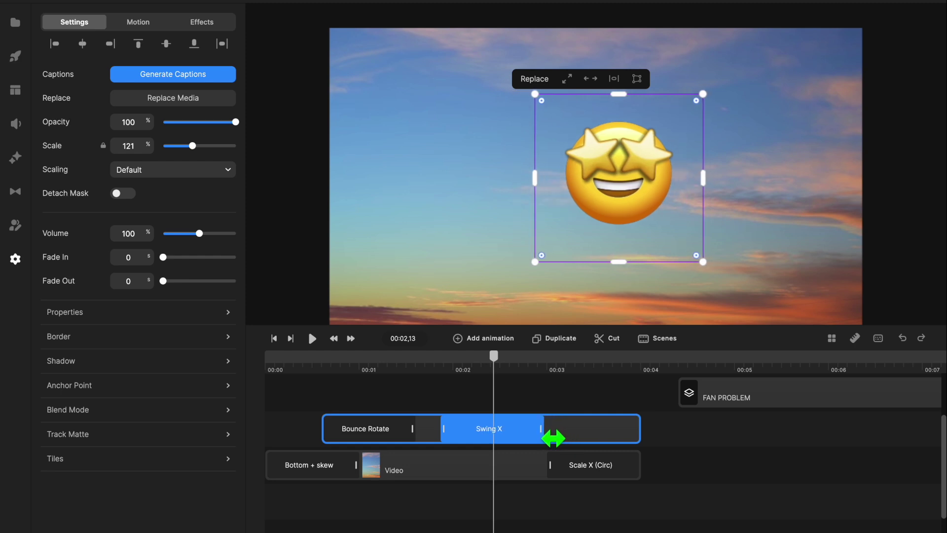
click(427, 367)
key(space)
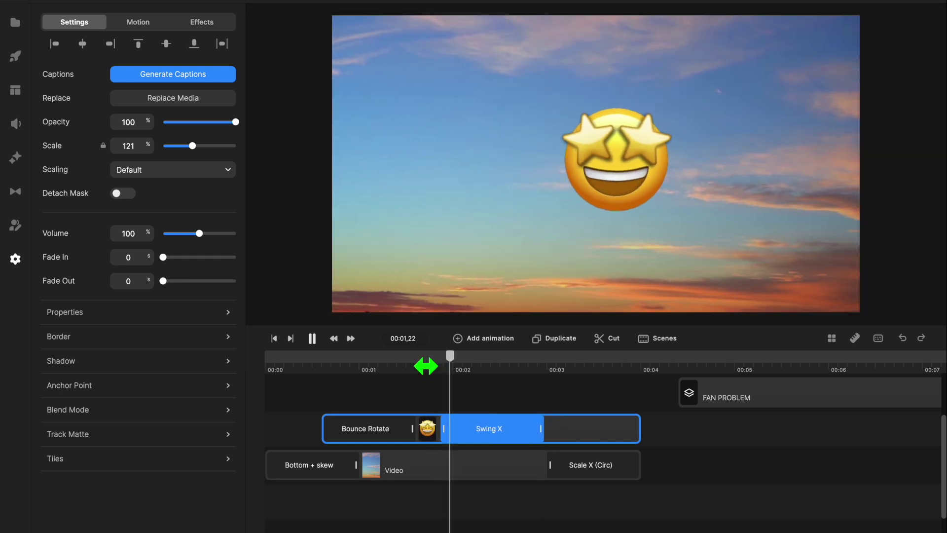
key(space)
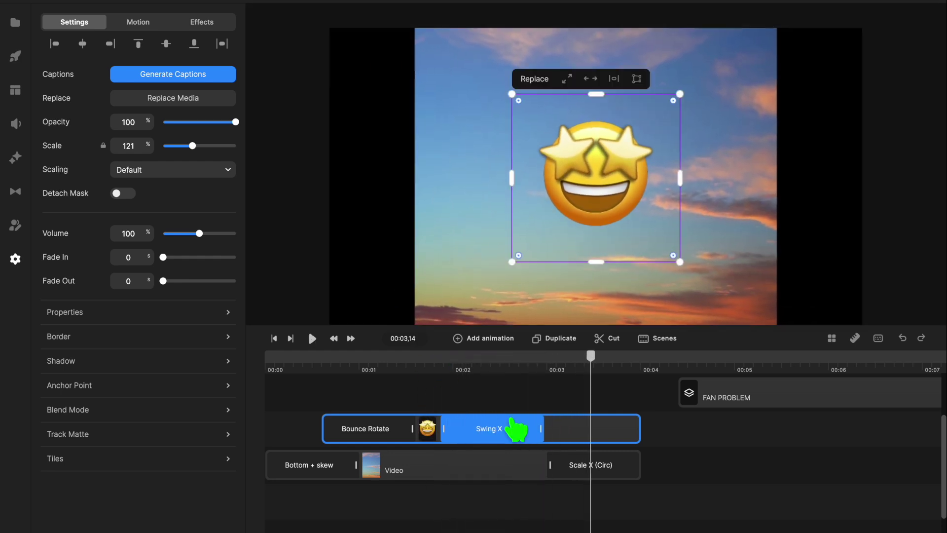
Replace Swing X on the emoji video with the Blink fade loop, set it to 7 loops, and preview it
click(462, 371)
click(474, 428)
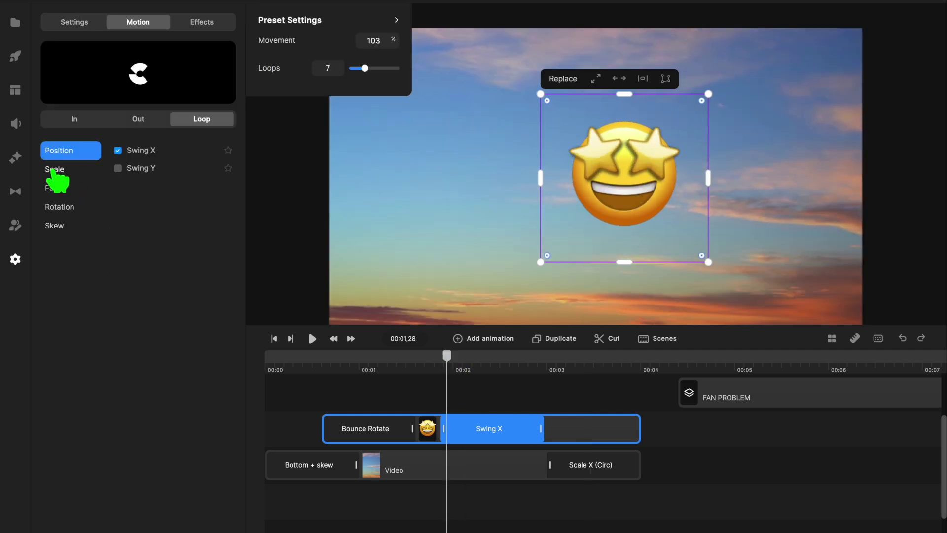
click(58, 189)
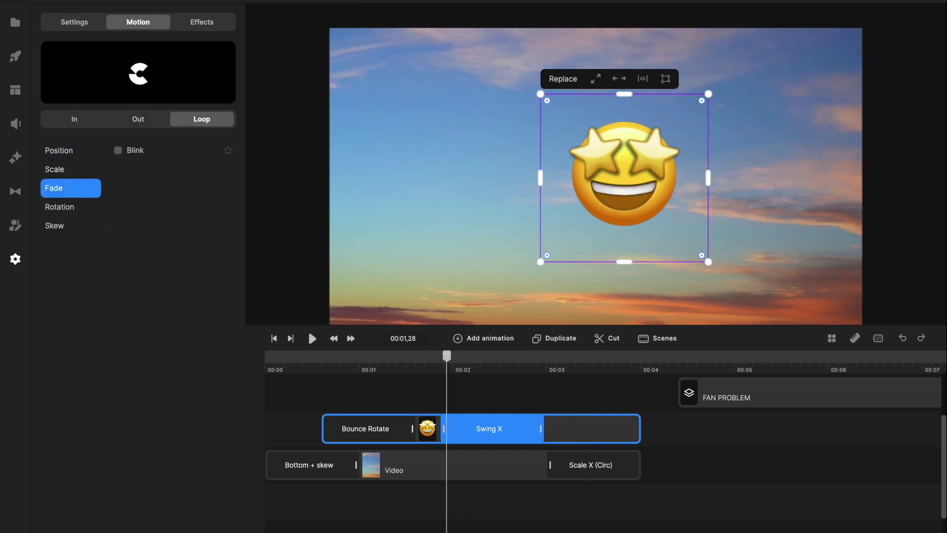
click(118, 151)
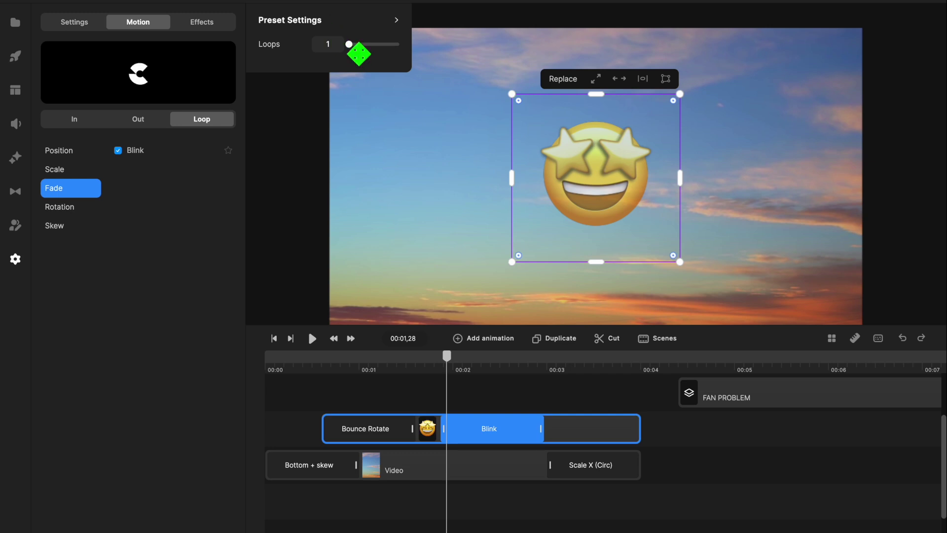
drag(359, 54, 375, 56)
click(431, 374)
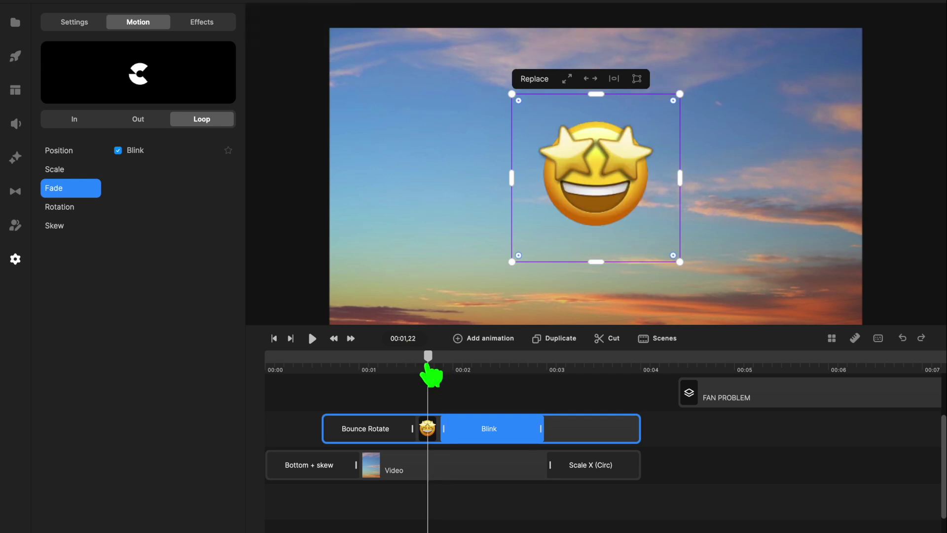
key(space)
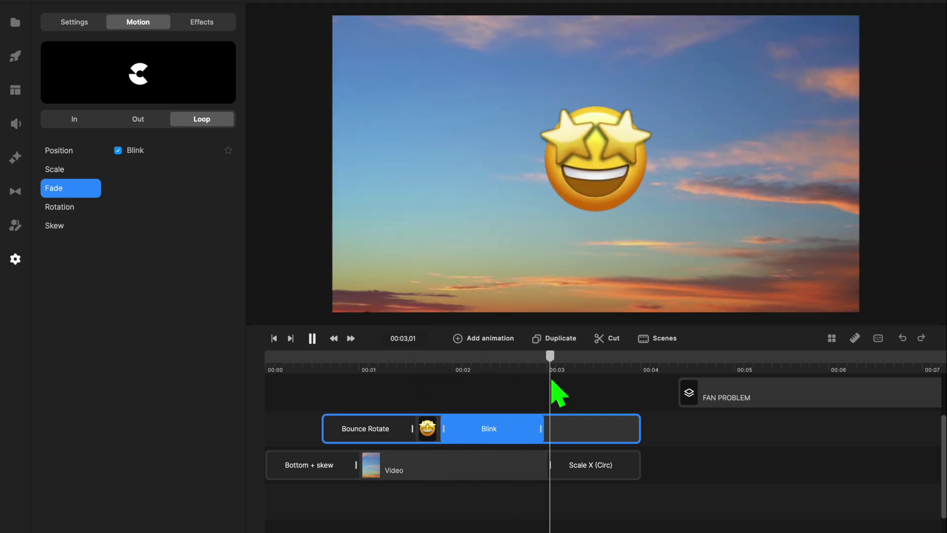
key(space)
drag(549, 365, 472, 367)
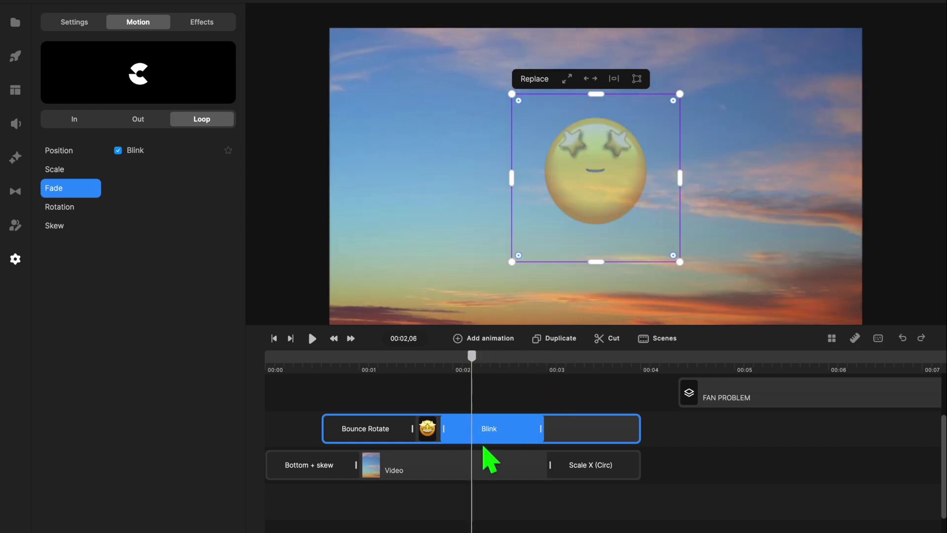
Apply the Back Right skew exit animation to the emoji video and preview all its animations from the start
click(483, 444)
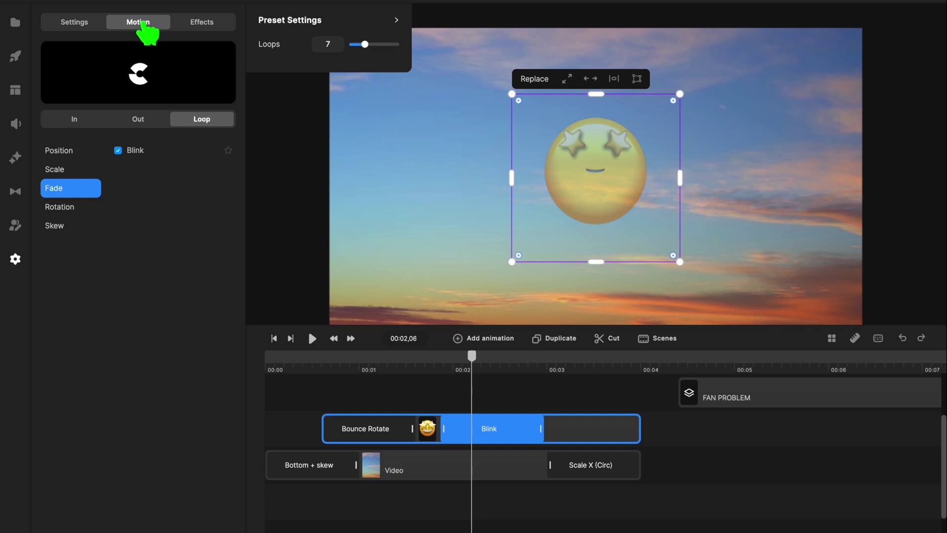
scroll(672, 469, down, 1)
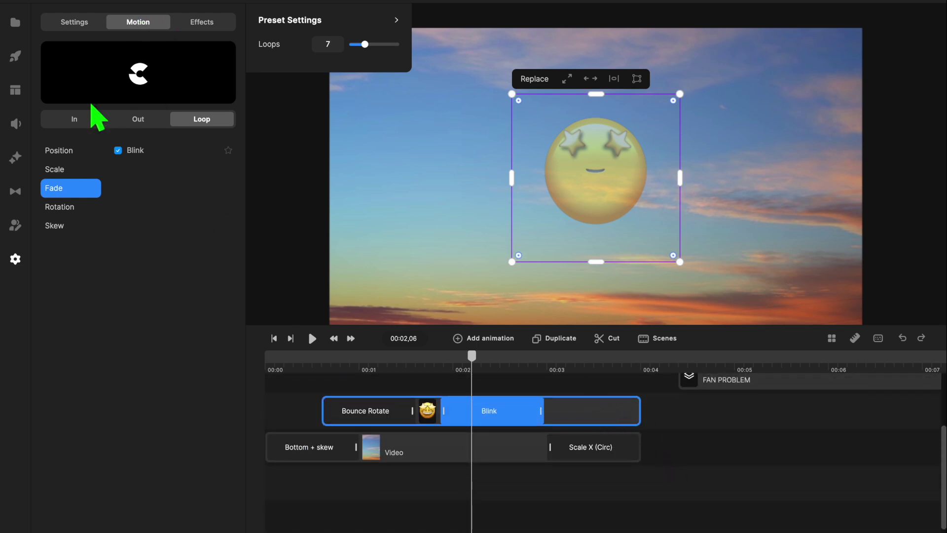
click(132, 118)
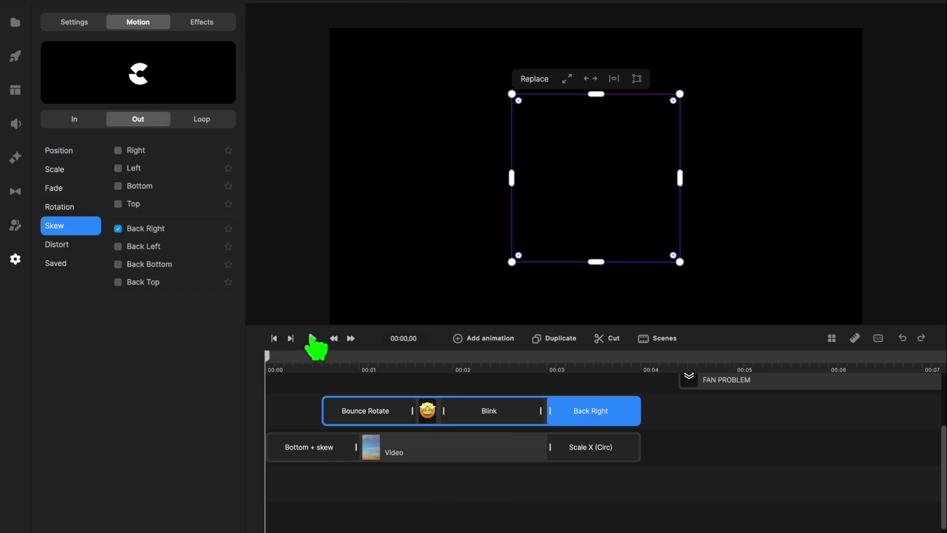
click(312, 338)
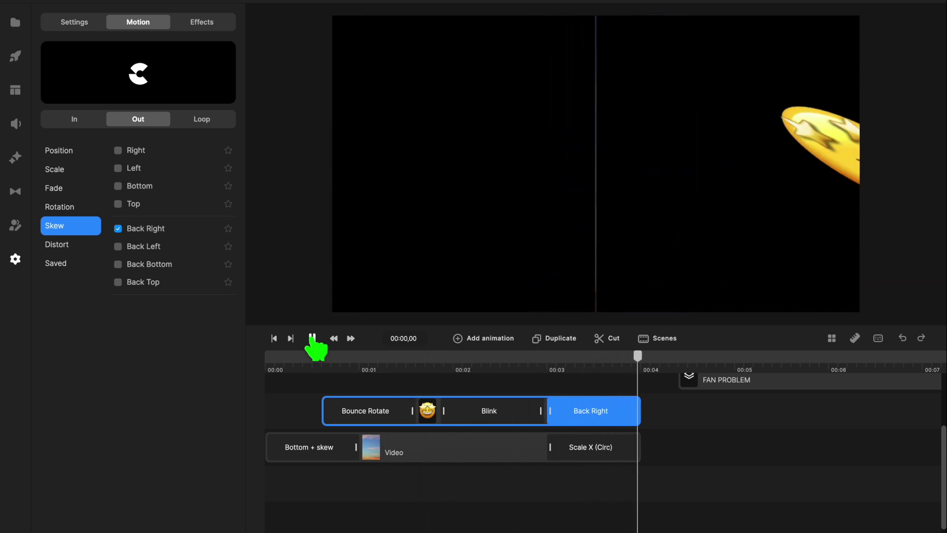
click(312, 338)
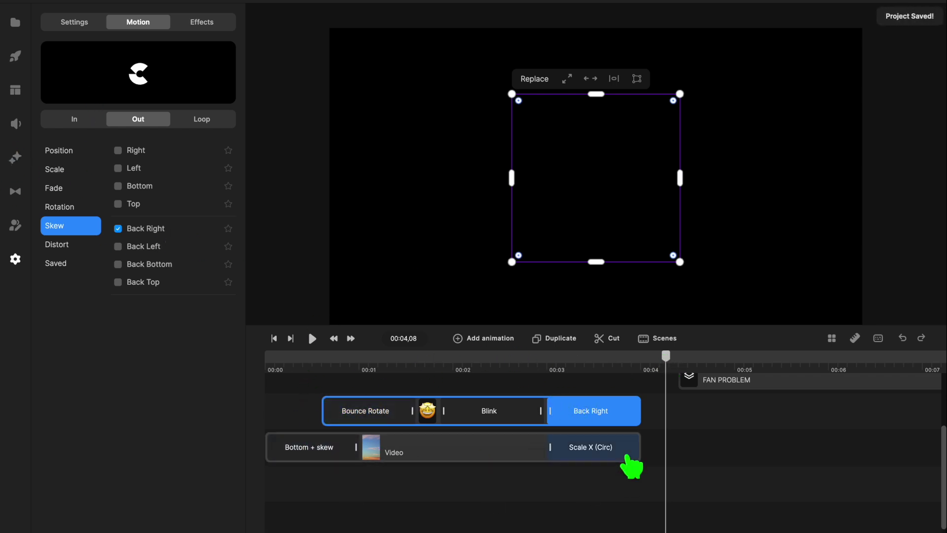
click(626, 454)
drag(518, 376, 603, 372)
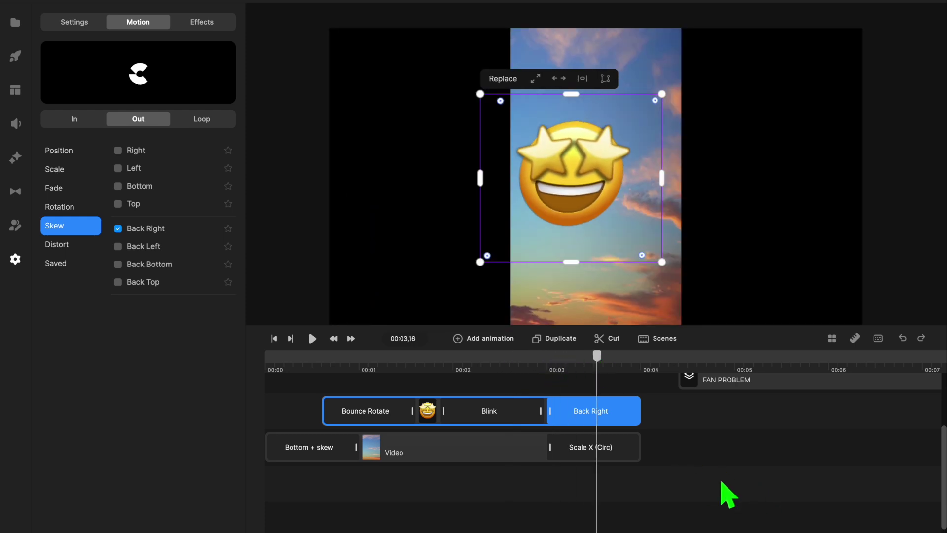
Bring the FAN PROBLEM group into view, select it, and browse the ready-made scenes library
scroll(693, 457, up, 2)
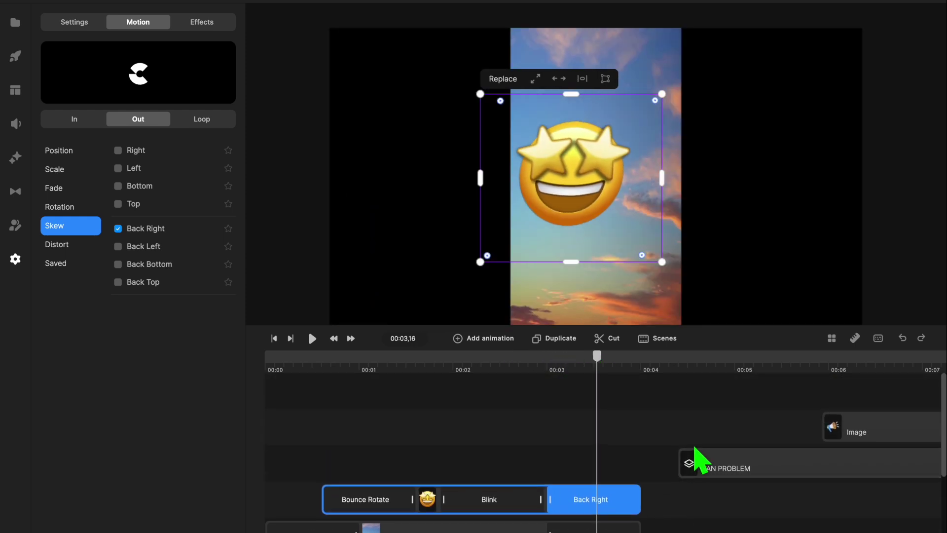
drag(825, 374, 551, 377)
drag(387, 362, 438, 374)
click(480, 462)
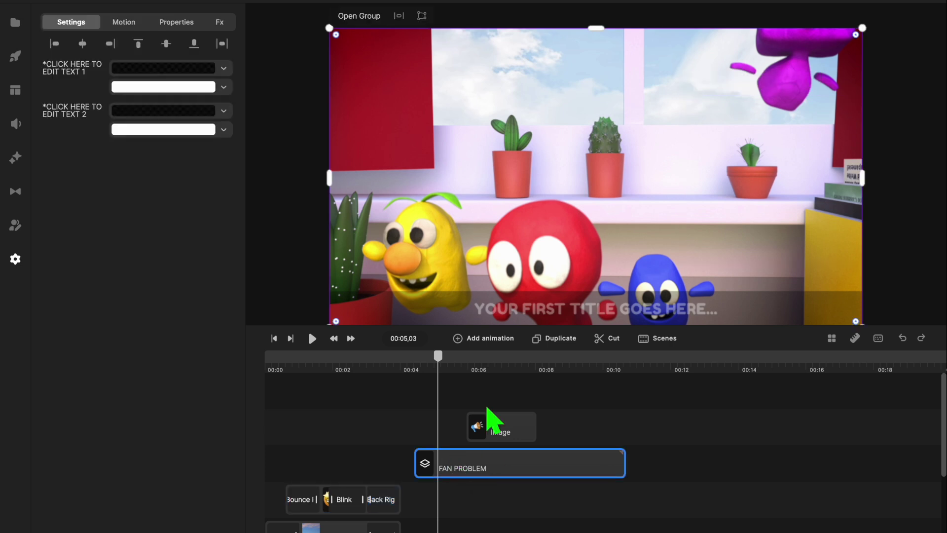
click(16, 92)
click(85, 120)
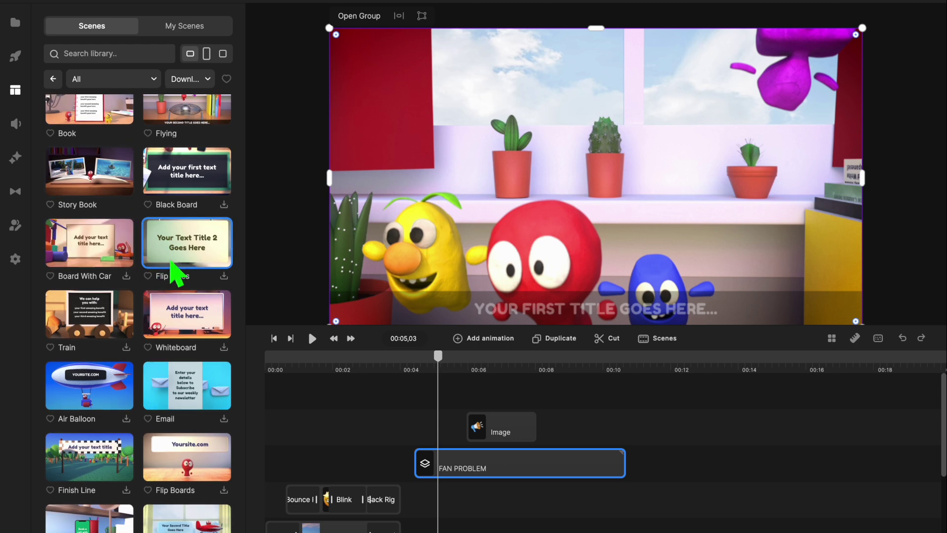
Open the FAN PROBLEM group to examine its inner clips, and return to the main timeline
click(423, 365)
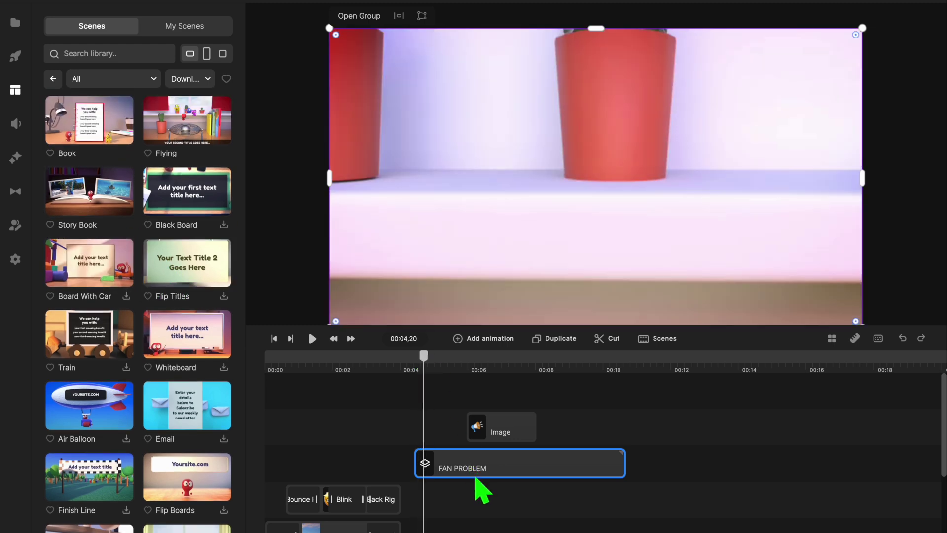
double_click(503, 476)
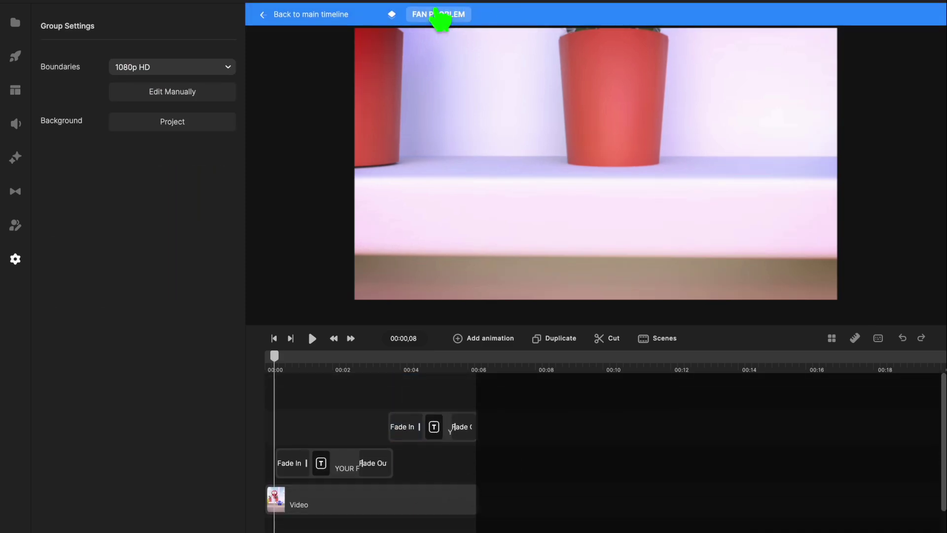
click(327, 15)
Apply the saved SCALE & ROTA entrance preset to the FAN PROBLEM group and preview it from just before its start
click(487, 466)
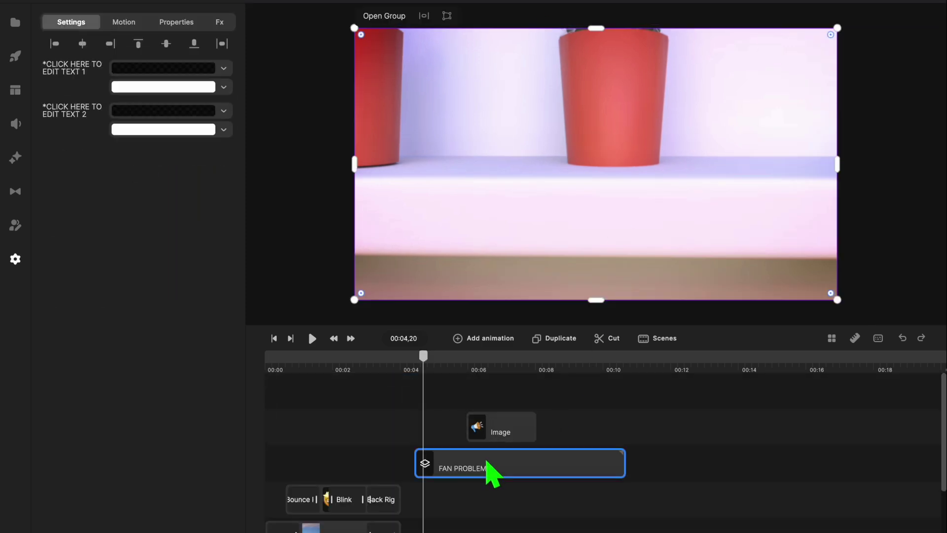
click(124, 22)
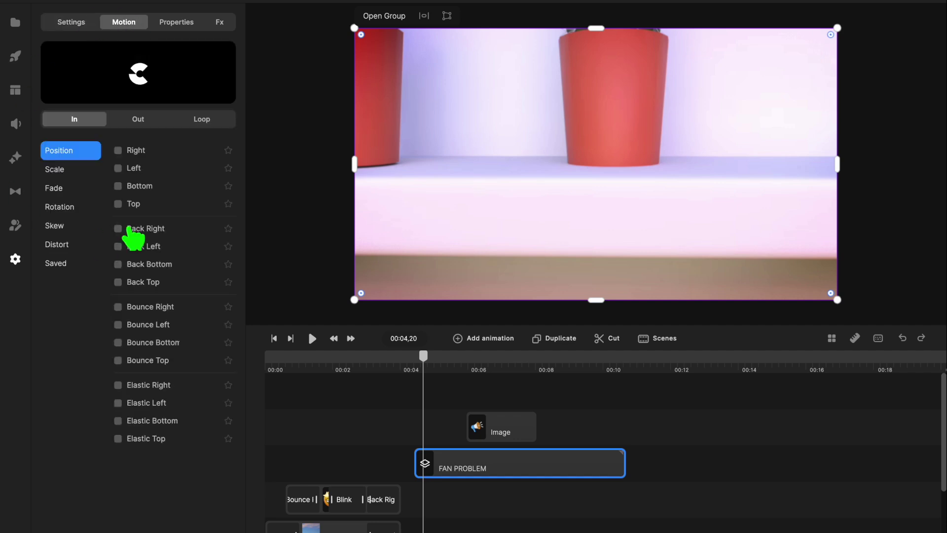
click(67, 263)
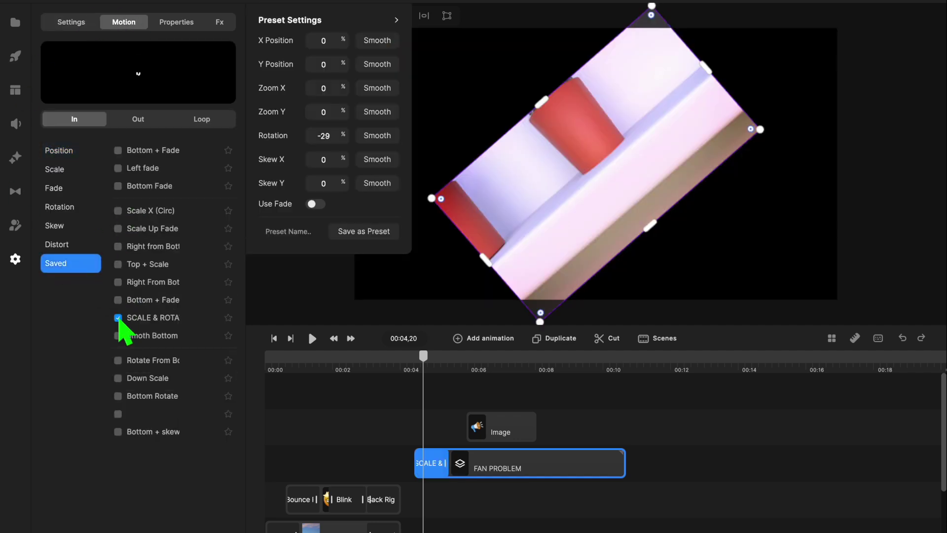
click(407, 373)
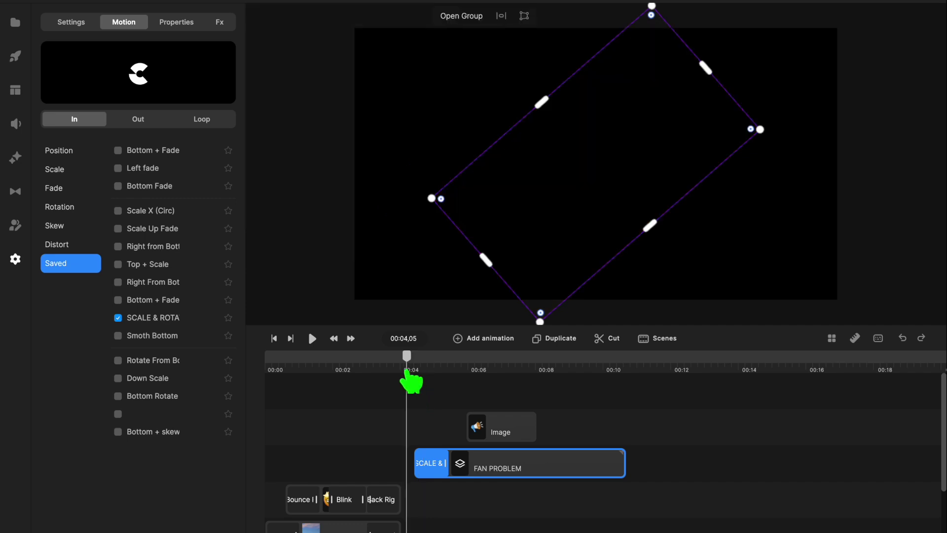
key(space)
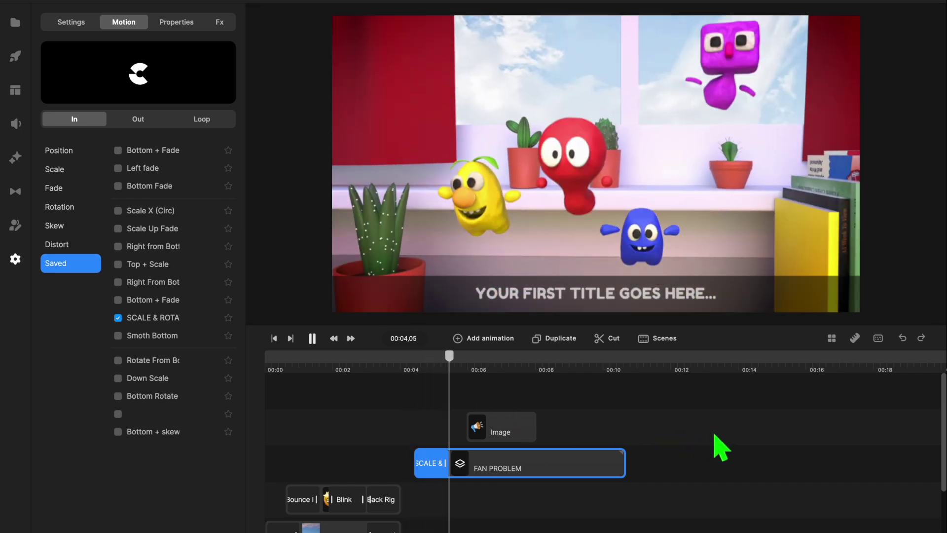
Apply the Swing rotation loop to the megaphone image and preview it
click(512, 433)
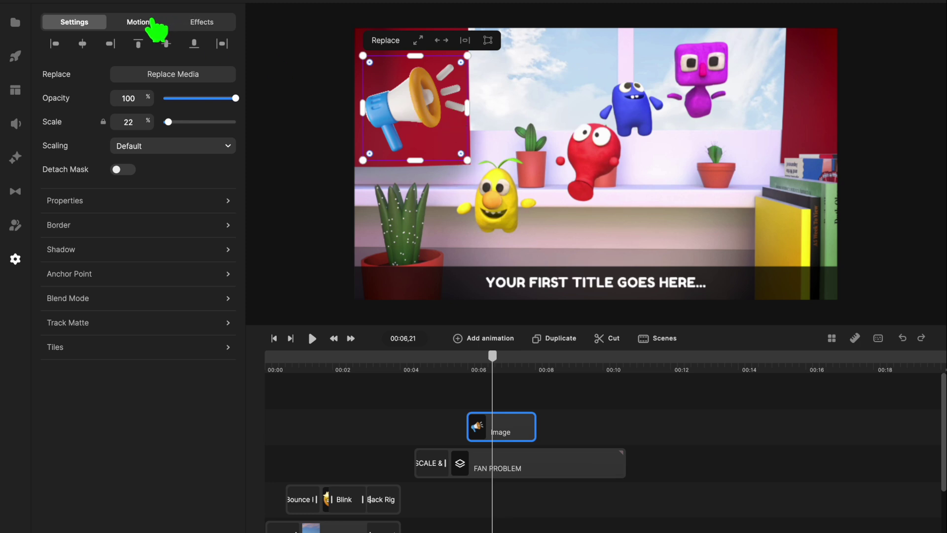
click(147, 25)
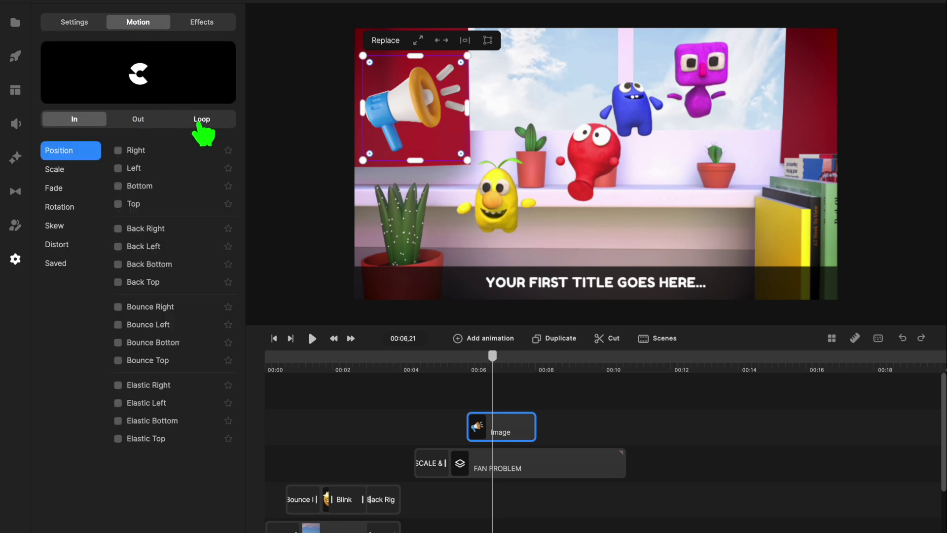
click(200, 121)
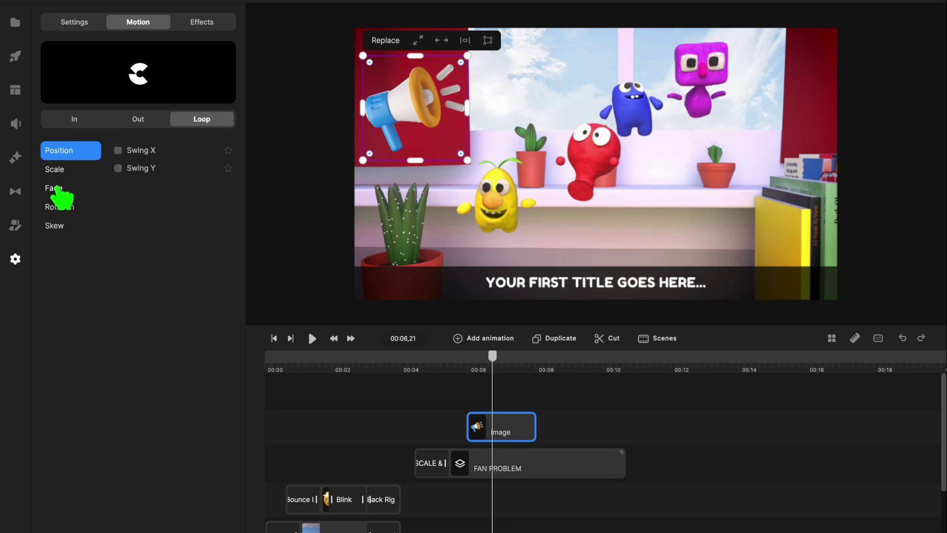
click(73, 206)
click(118, 150)
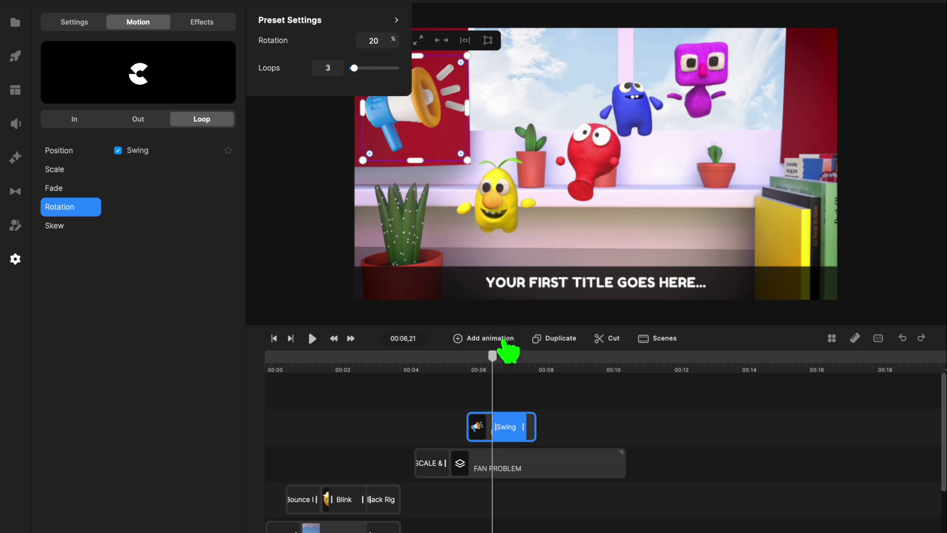
click(492, 377)
key(space)
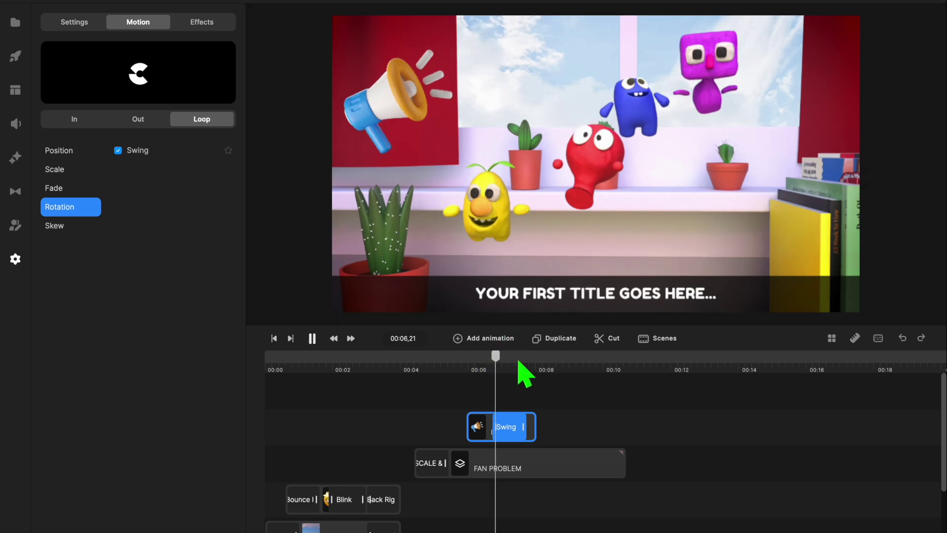
Extend the Swing animation across the whole megaphone image clip and preview it from before the clip starts
click(503, 427)
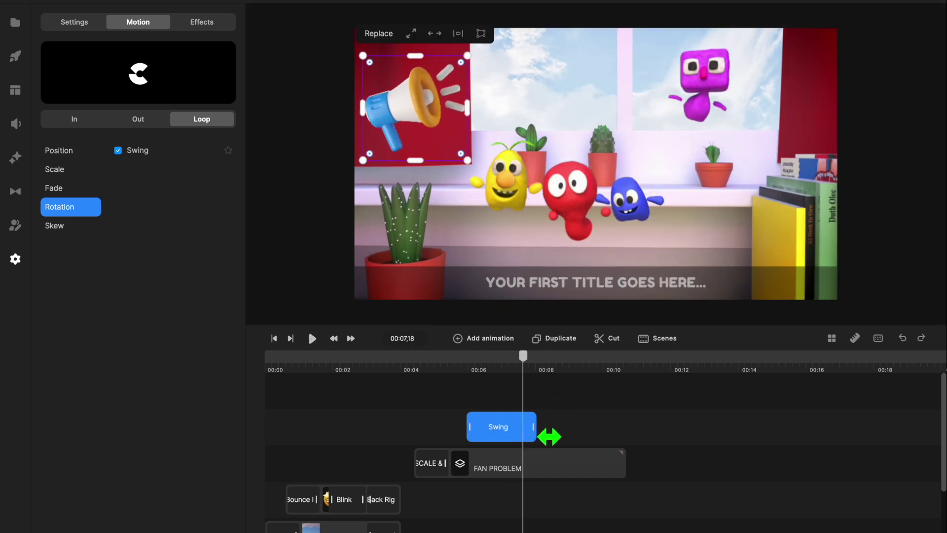
click(454, 369)
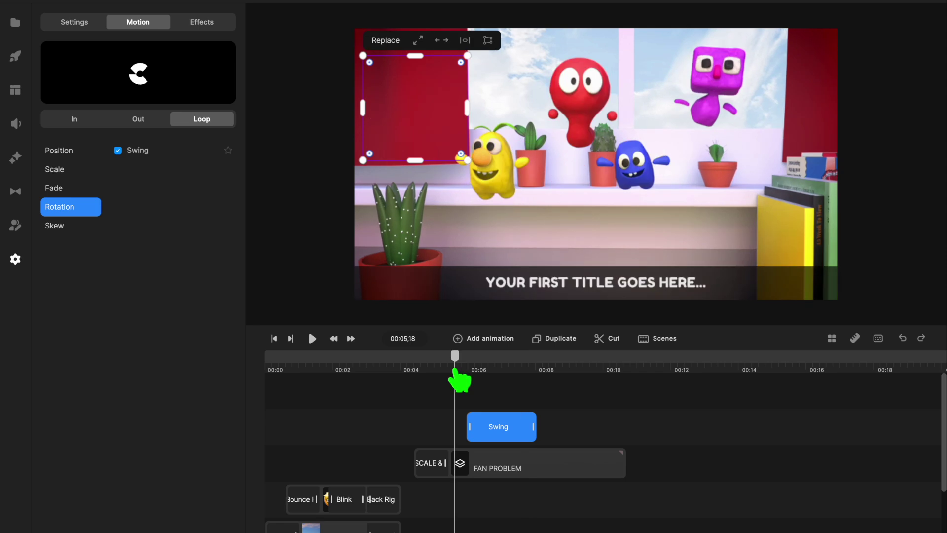
key(space)
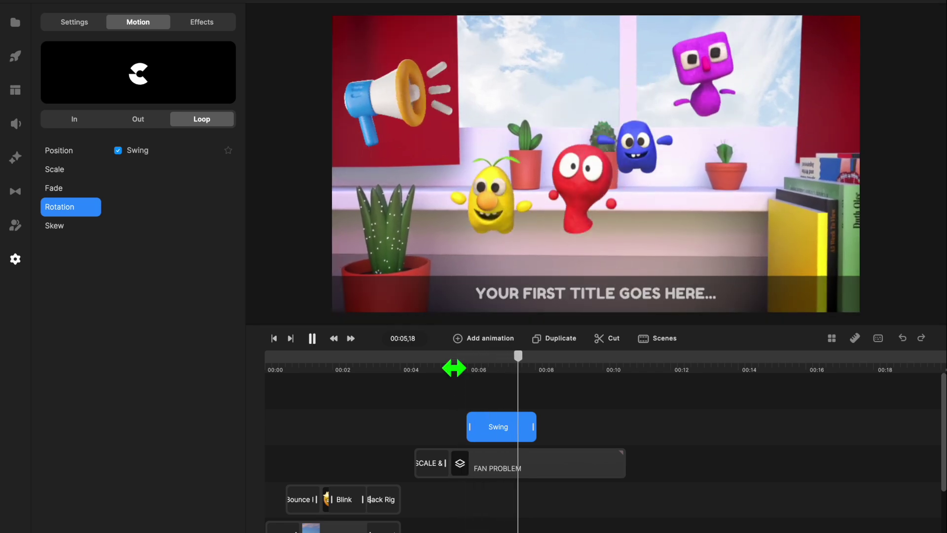
key(space)
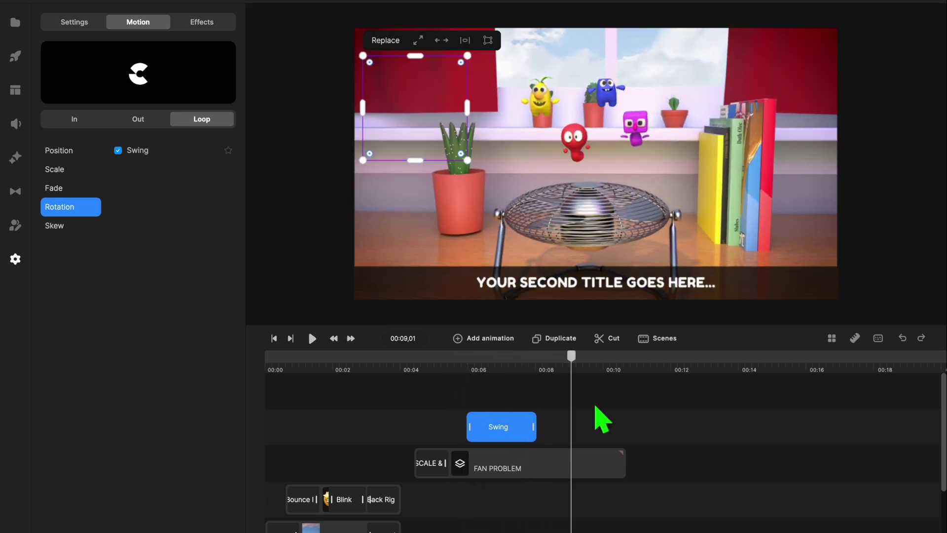
Apply the Fade Out exit animation to the FAN PROBLEM group and preview the group from its start
click(593, 461)
click(125, 22)
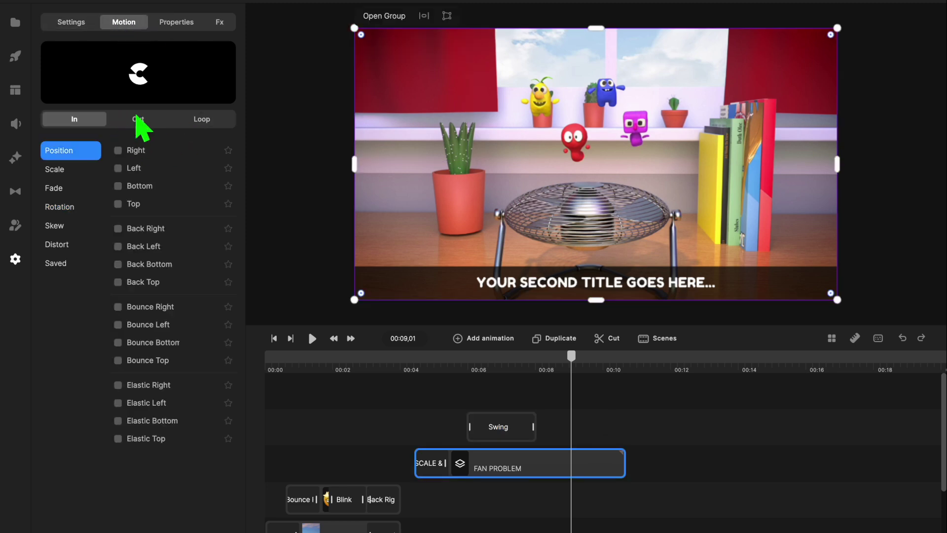
click(139, 120)
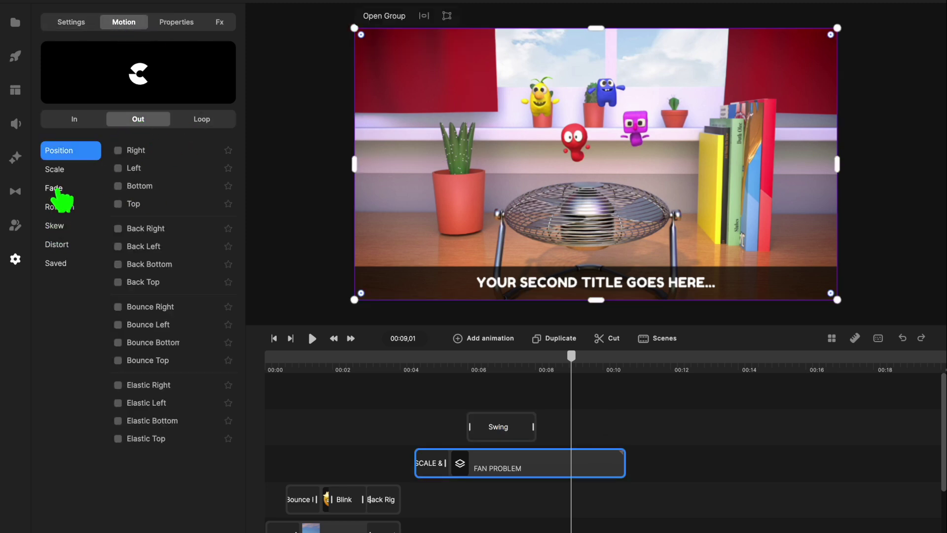
click(54, 189)
click(118, 150)
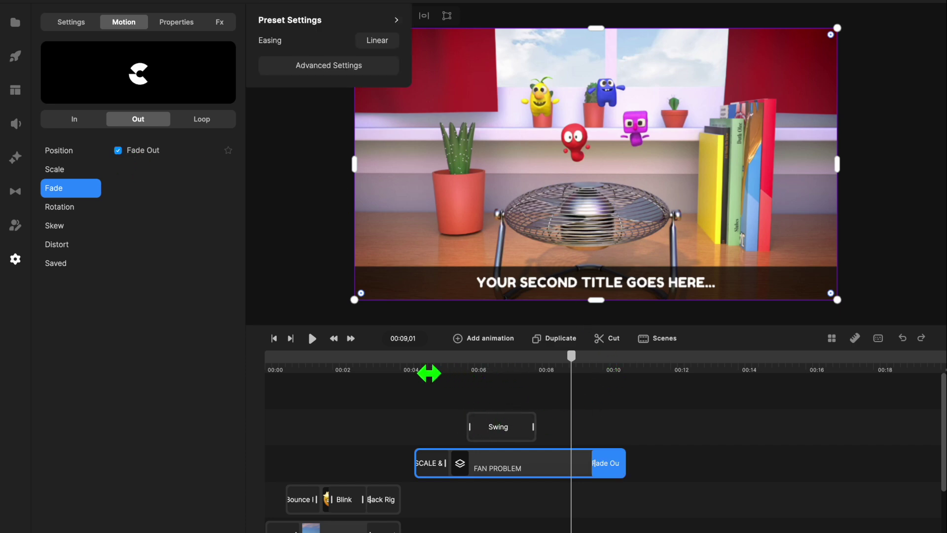
click(414, 374)
key(space)
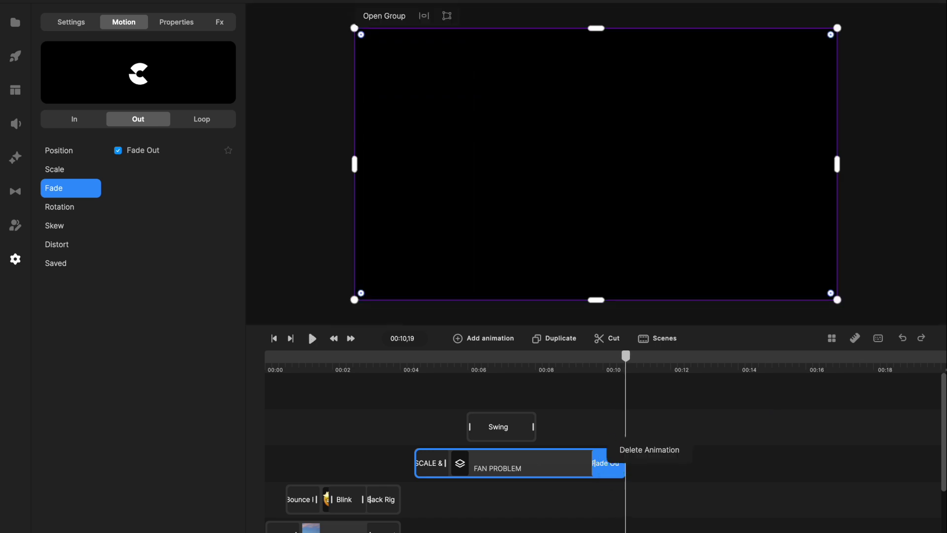
Delete the Fade Out from the FAN PROBLEM group and, inside the group, from the second title, and return to the main timeline
click(646, 450)
drag(625, 356, 610, 374)
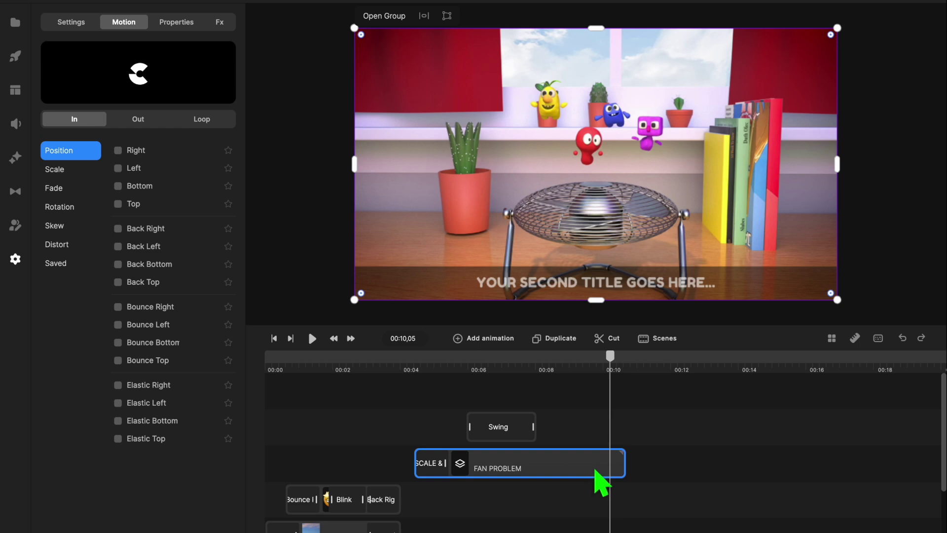
double_click(601, 474)
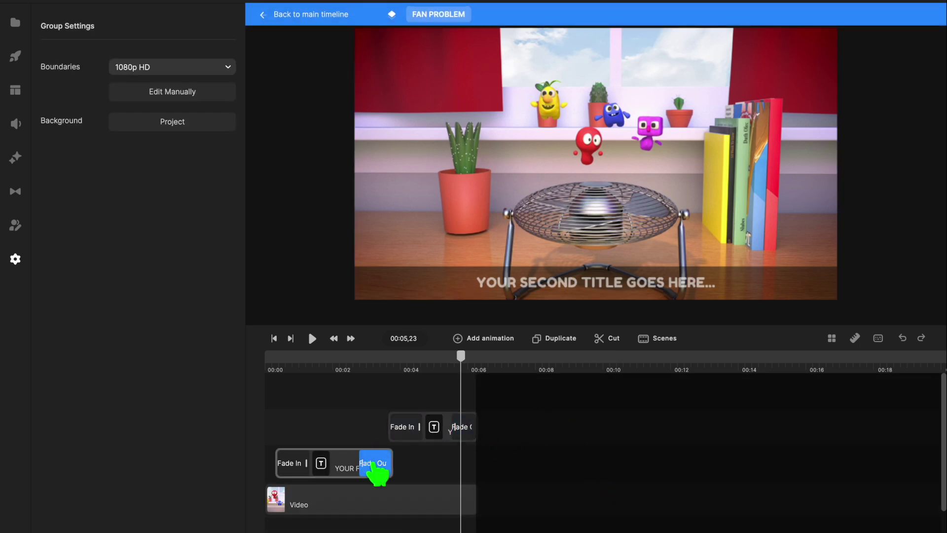
drag(406, 373, 549, 400)
click(605, 434)
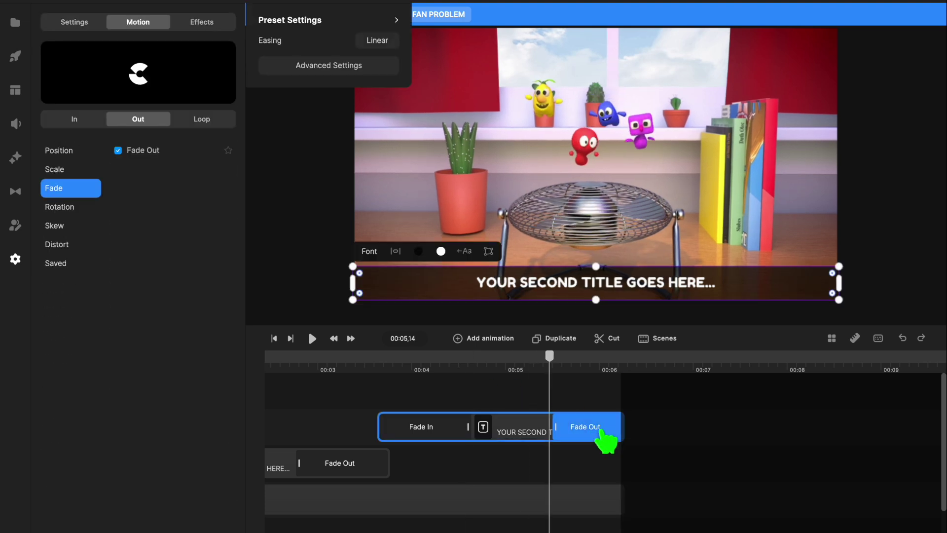
key(Delete)
click(597, 370)
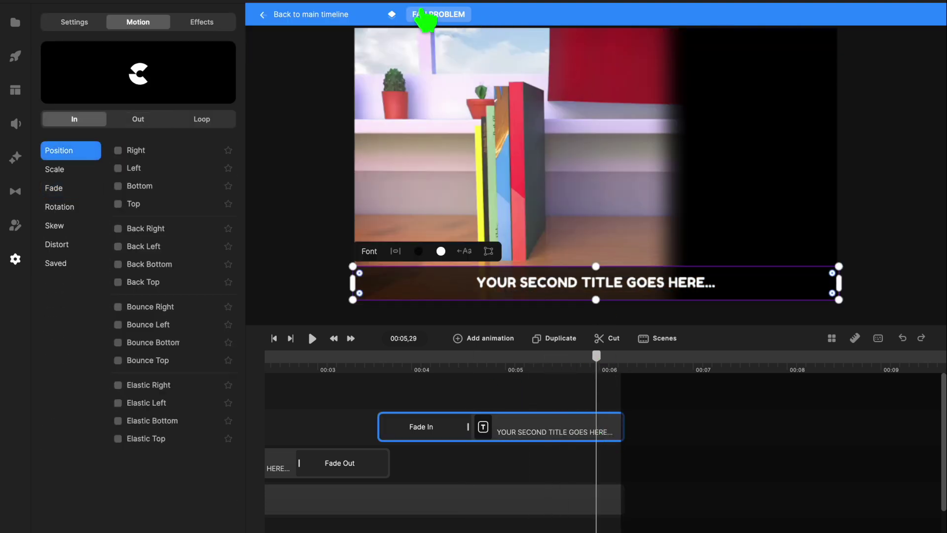
click(326, 15)
Apply the Fade Out exit animation to the FAN PROBLEM group and preview the end of the group
click(568, 466)
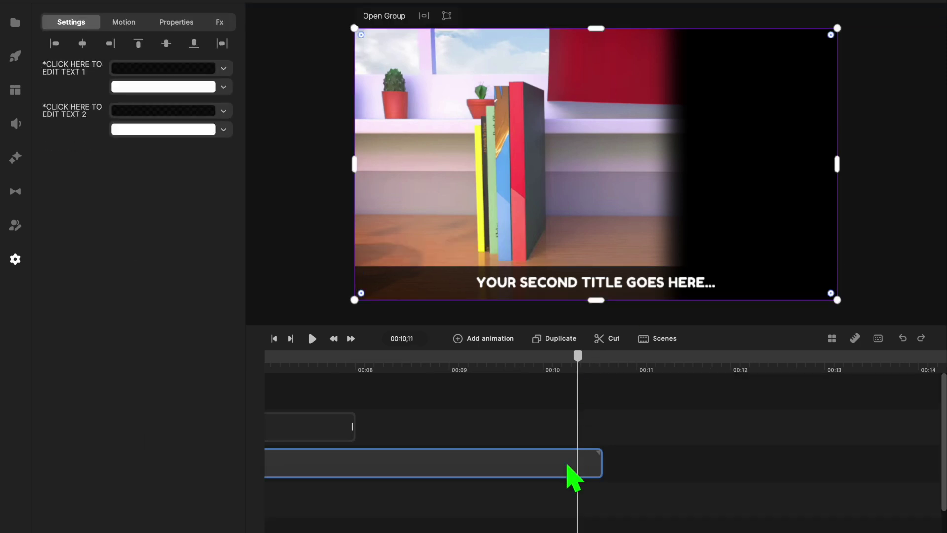
click(123, 21)
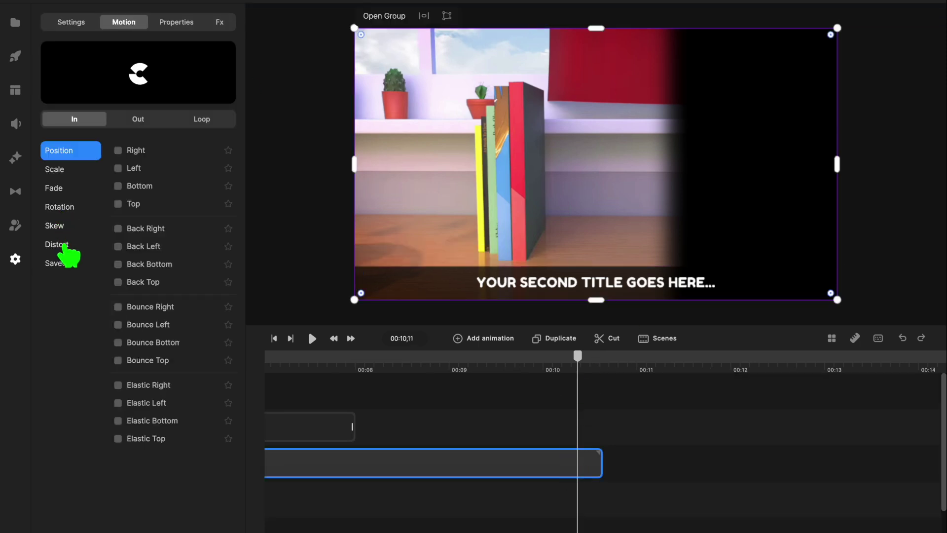
click(57, 188)
click(141, 120)
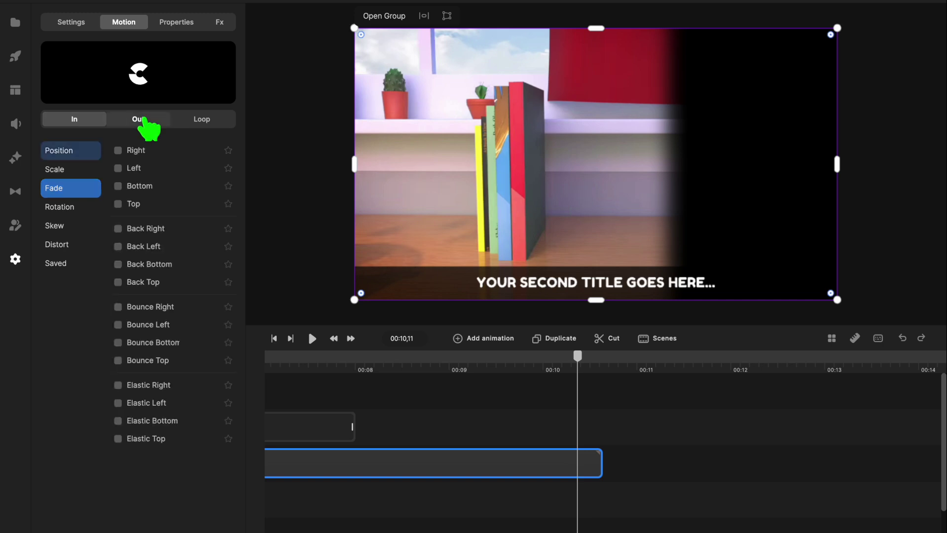
click(57, 188)
click(118, 150)
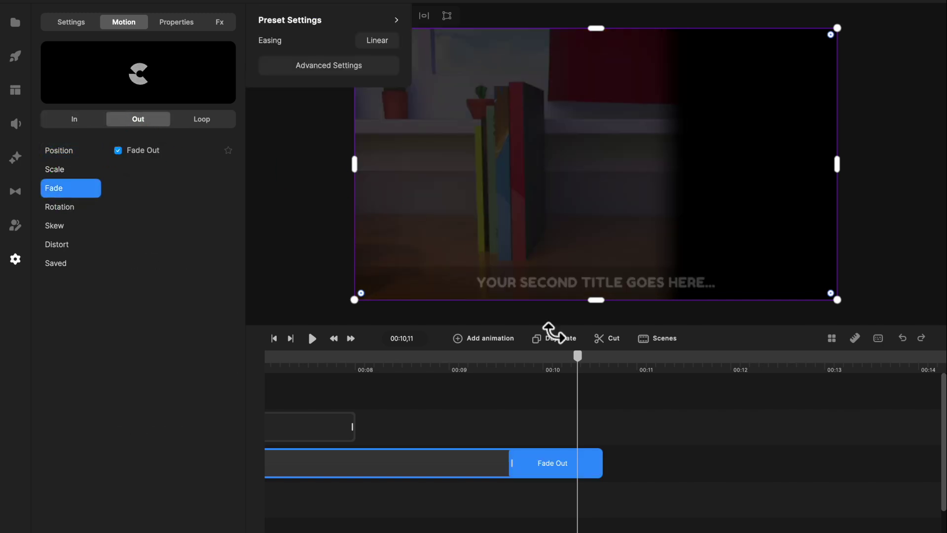
click(443, 379)
key(space)
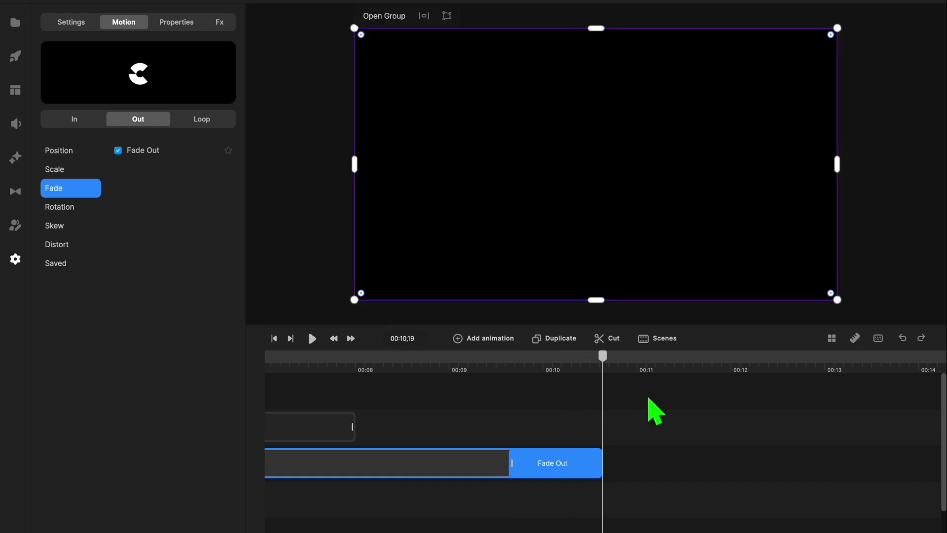
Extend the FAN PROBLEM group's end slightly past its Fade Out and delete that exit animation
click(564, 461)
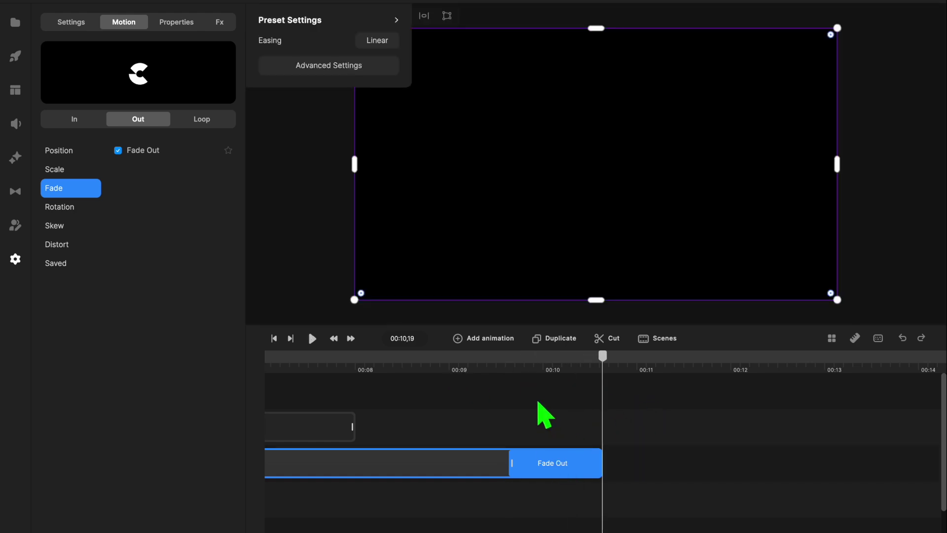
click(548, 376)
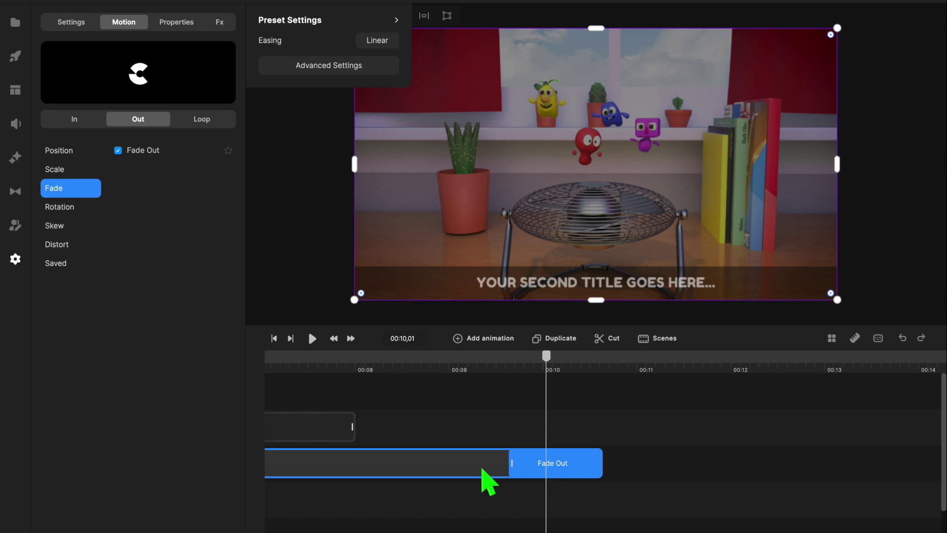
double_click(482, 470)
mouse_move(646, 431)
mouse_down()
mouse_move(675, 432)
mouse_move(654, 430)
mouse_up()
drag(653, 429, 643, 429)
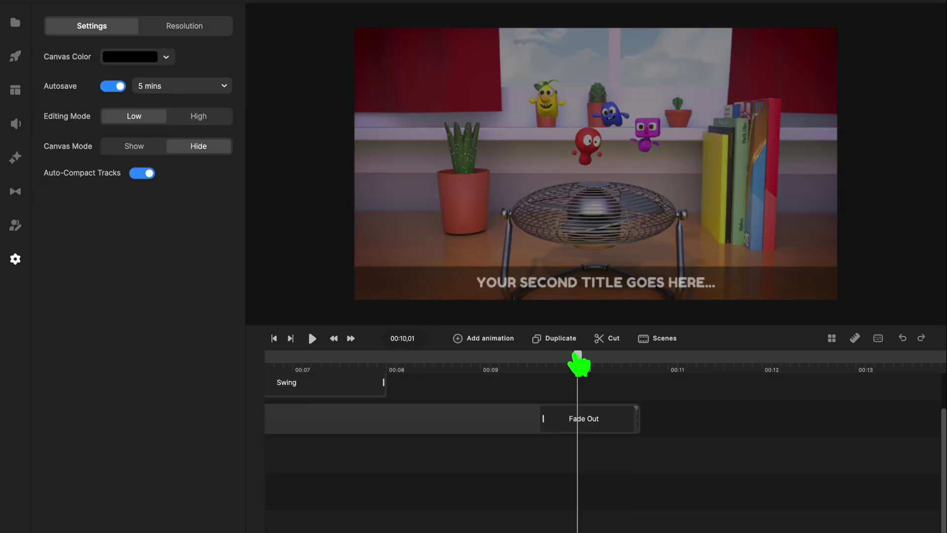
drag(577, 356, 575, 381)
click(588, 419)
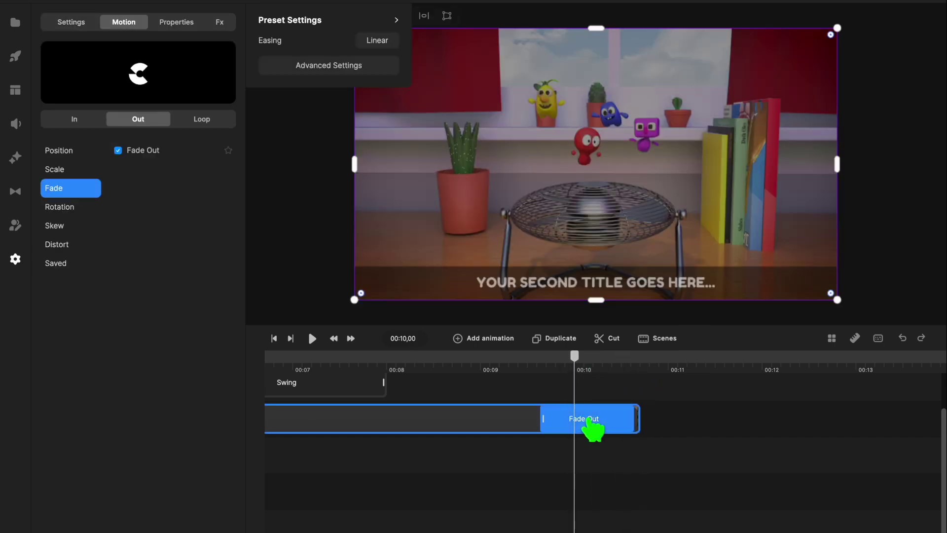
drag(580, 366, 560, 384)
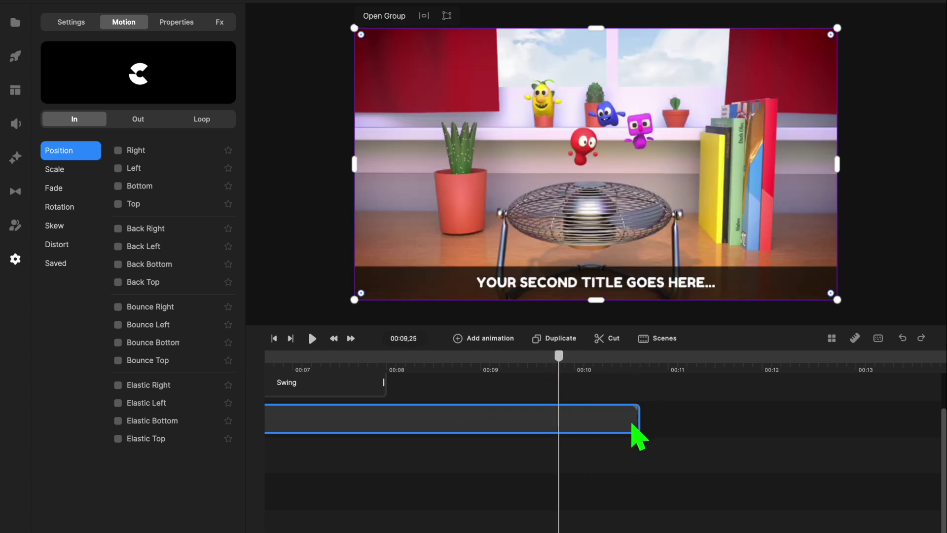
Try different end points for the FAN PROBLEM group by shortening and lengthening it on the timeline
drag(647, 427, 510, 429)
drag(559, 356, 536, 390)
drag(515, 423, 566, 422)
drag(536, 371, 503, 374)
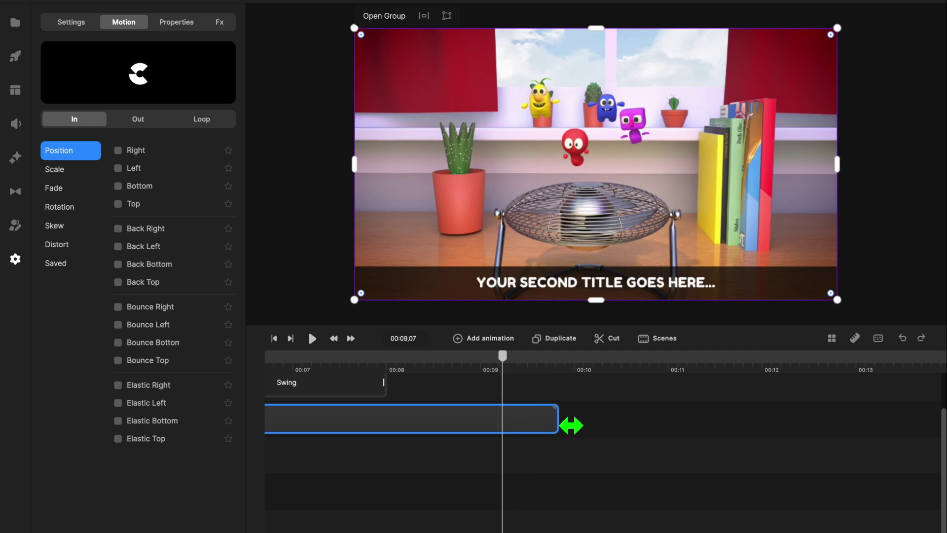
drag(568, 419, 655, 419)
drag(503, 365, 594, 378)
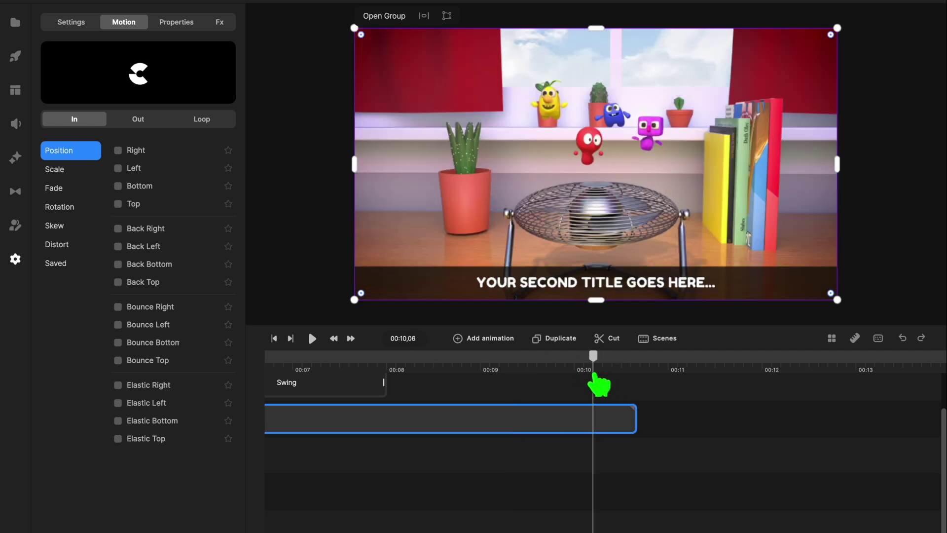
Trim the FAN PROBLEM group's end to 00:10,06 and apply the Fade Out exit animation to it
drag(645, 426, 603, 424)
drag(599, 371, 542, 385)
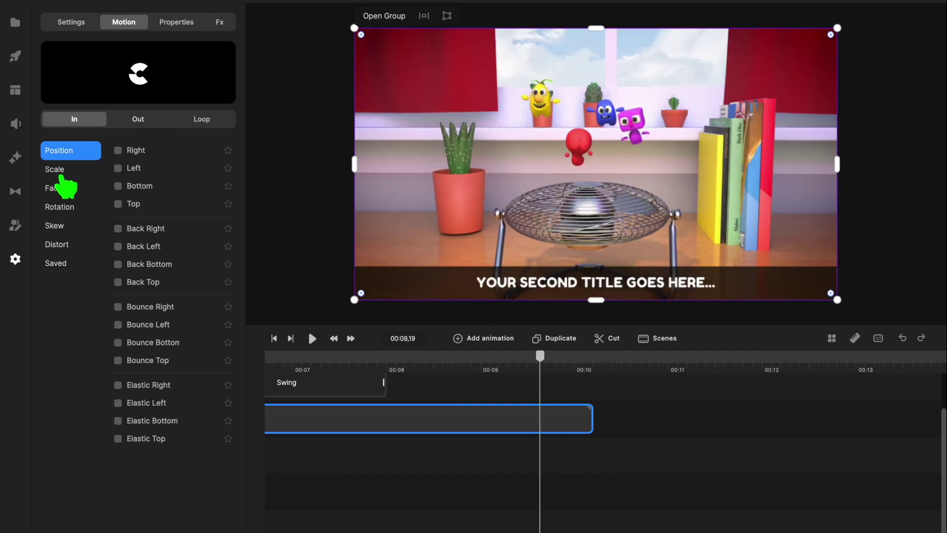
click(135, 119)
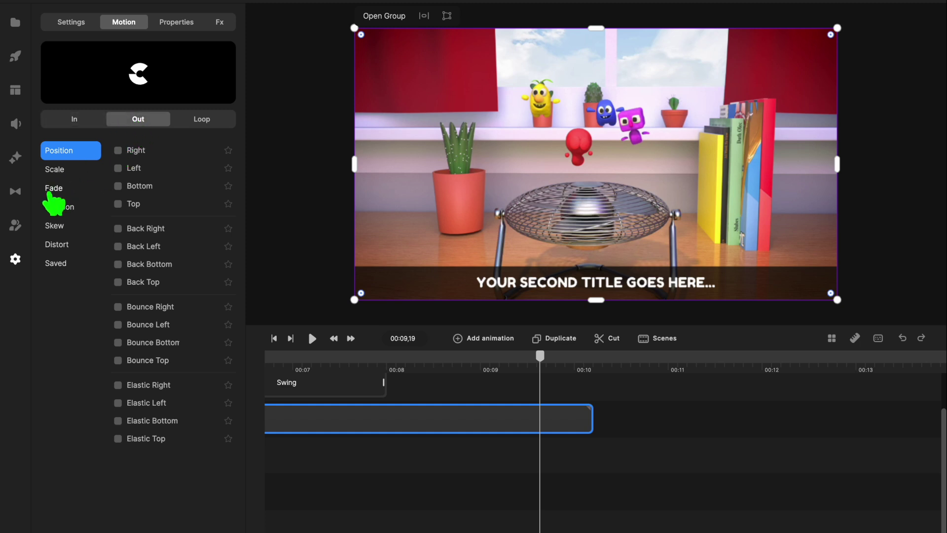
click(54, 189)
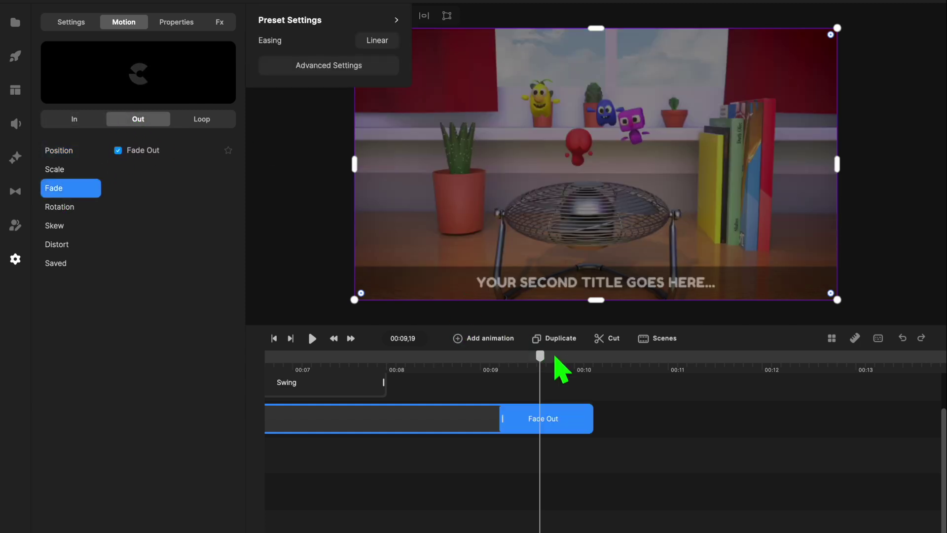
Preview the FAN PROBLEM group's Fade Out from before the exit animation starts
drag(541, 359, 473, 375)
click(450, 385)
key(space)
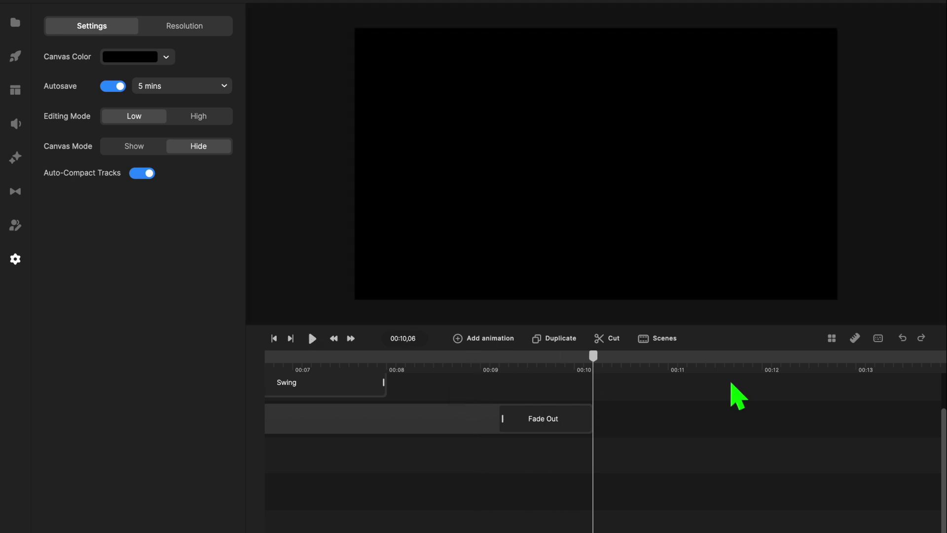
Narrow the side panel and scrub through the whole FAN PROBLEM group, ending at its entrance animation at 00:04,19
drag(255, 278, 220, 275)
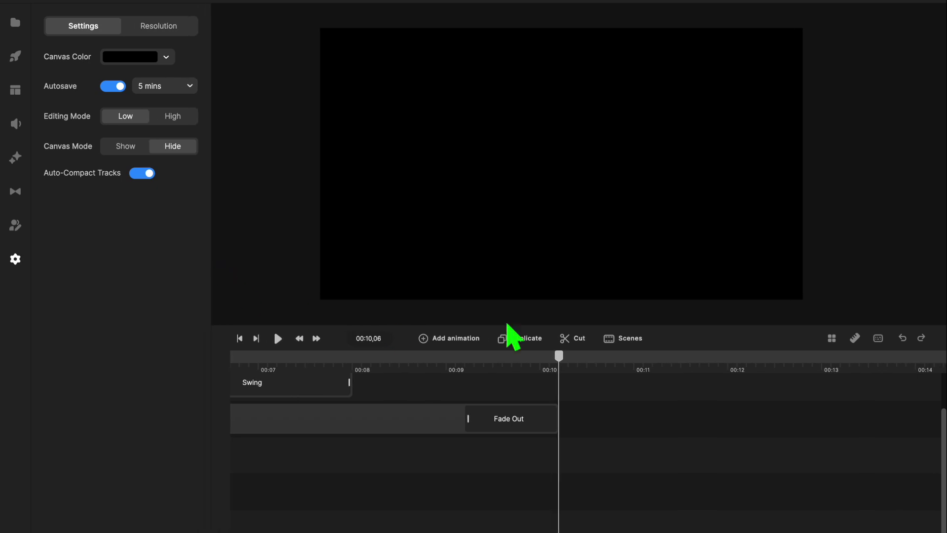
scroll(700, 472, up, 2)
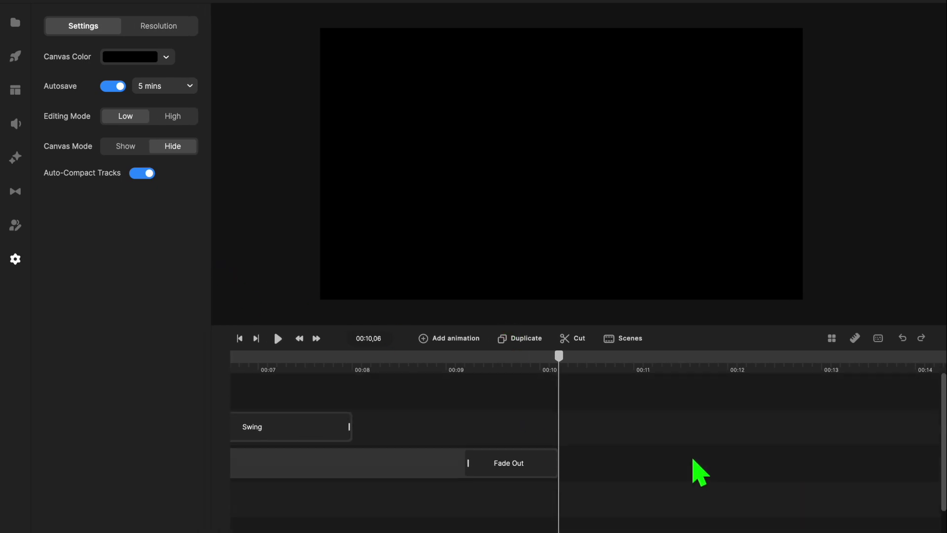
scroll(671, 377, down, 5)
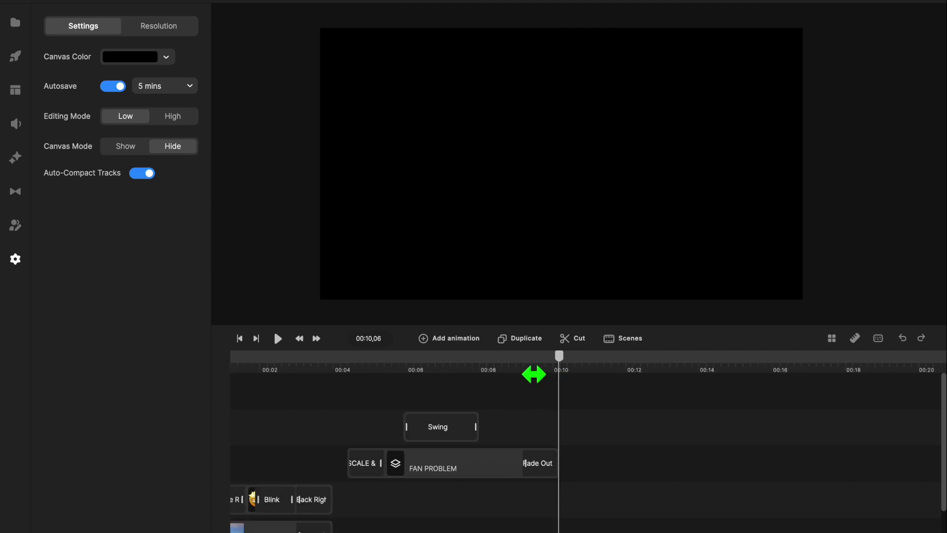
click(471, 358)
drag(470, 360, 431, 370)
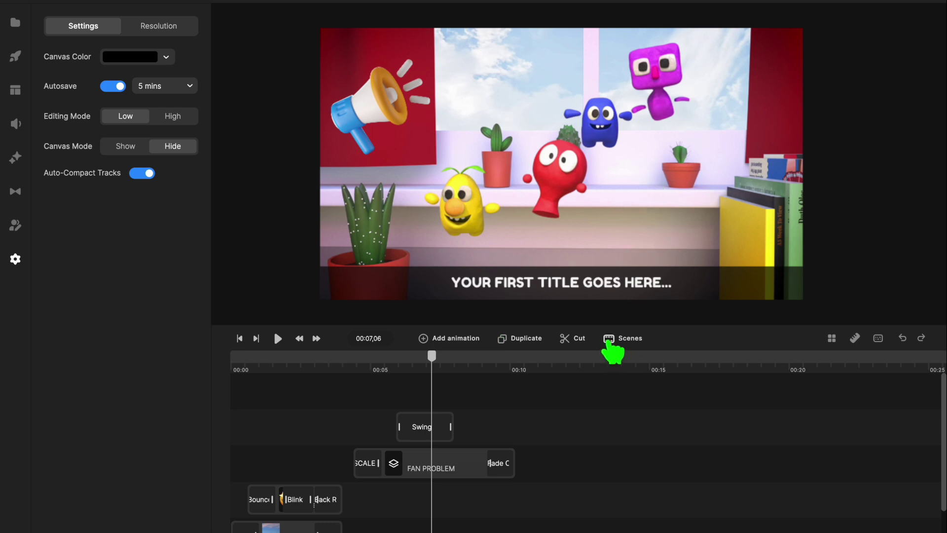
drag(445, 367, 473, 380)
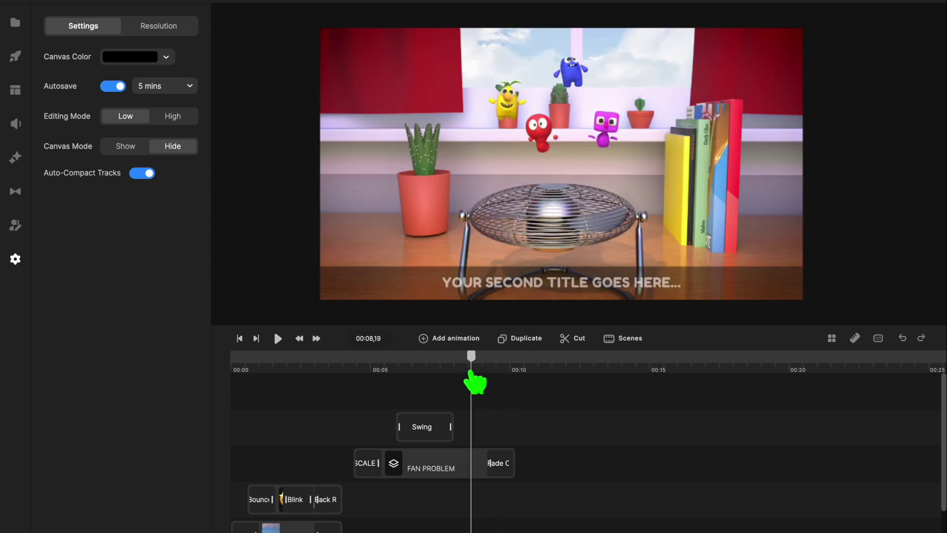
click(360, 352)
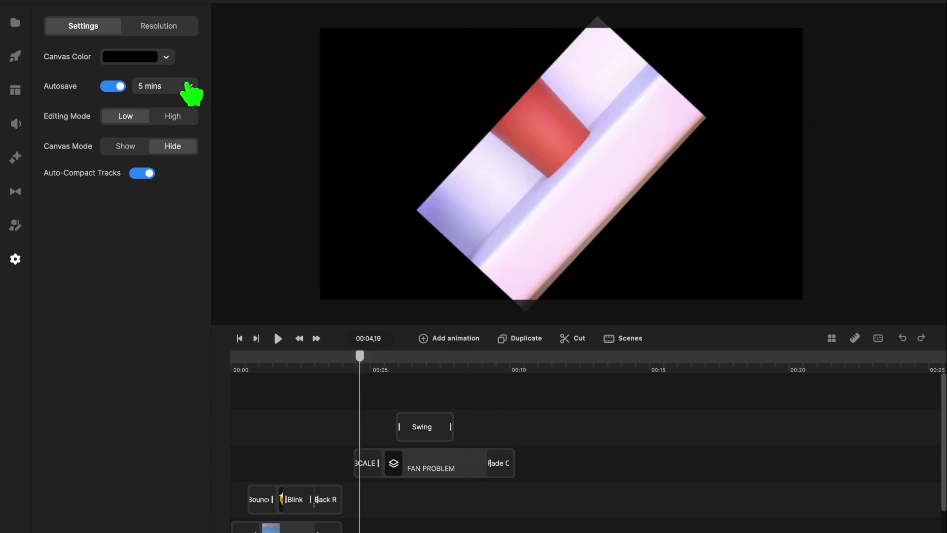
Add a keyframe animation to the FAN PROBLEM group at 00:07,07, between its entrance and exit presets
click(447, 469)
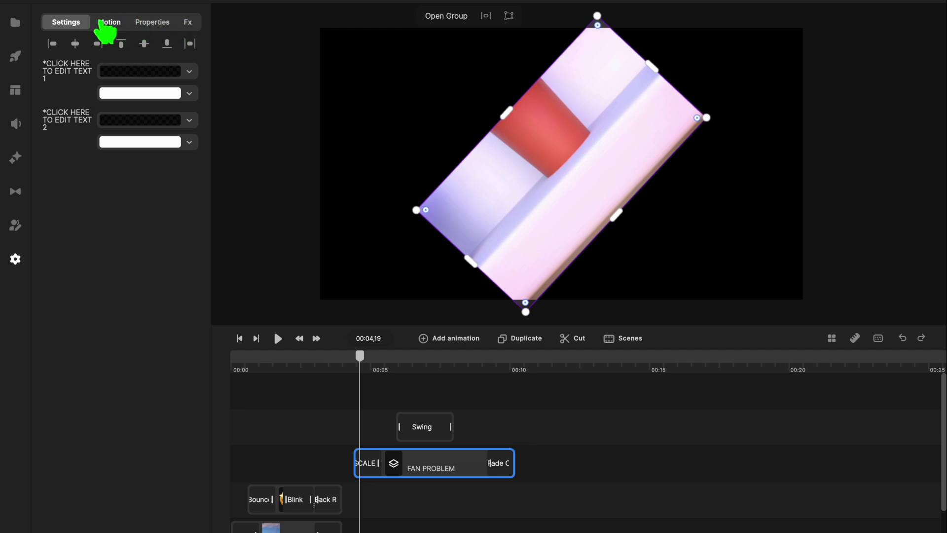
click(106, 23)
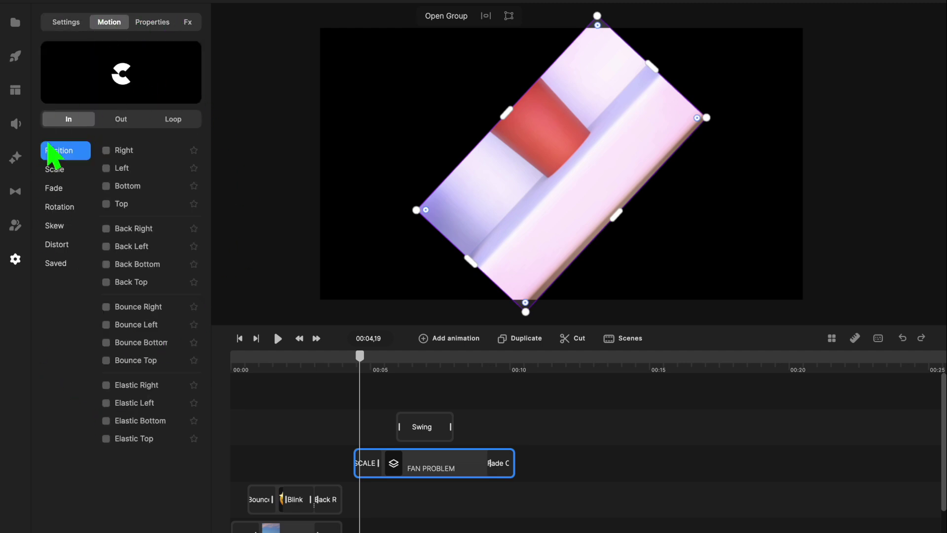
drag(301, 377, 432, 387)
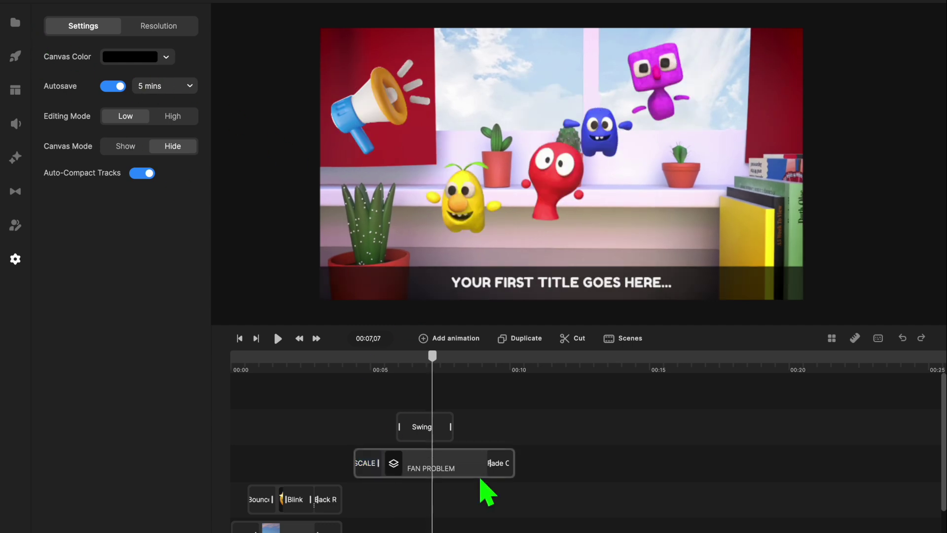
click(450, 469)
click(109, 25)
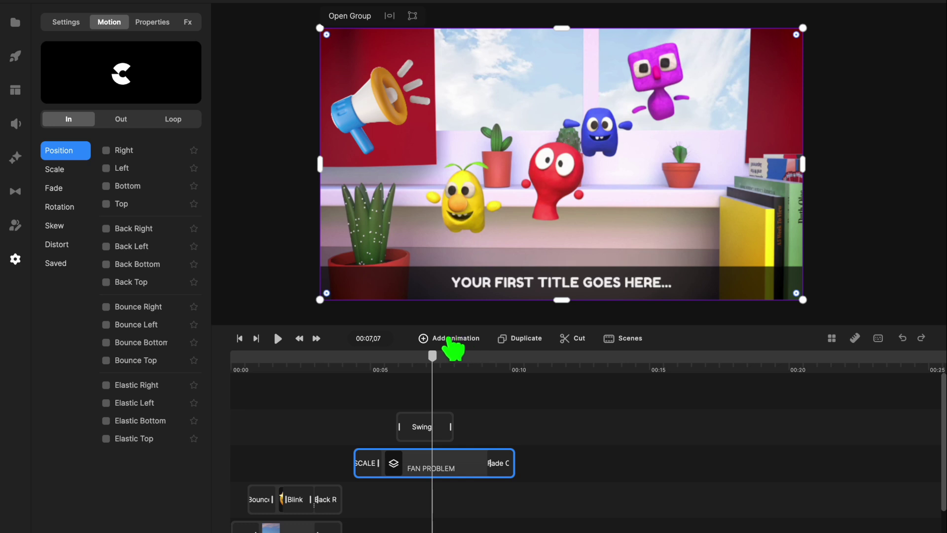
click(450, 339)
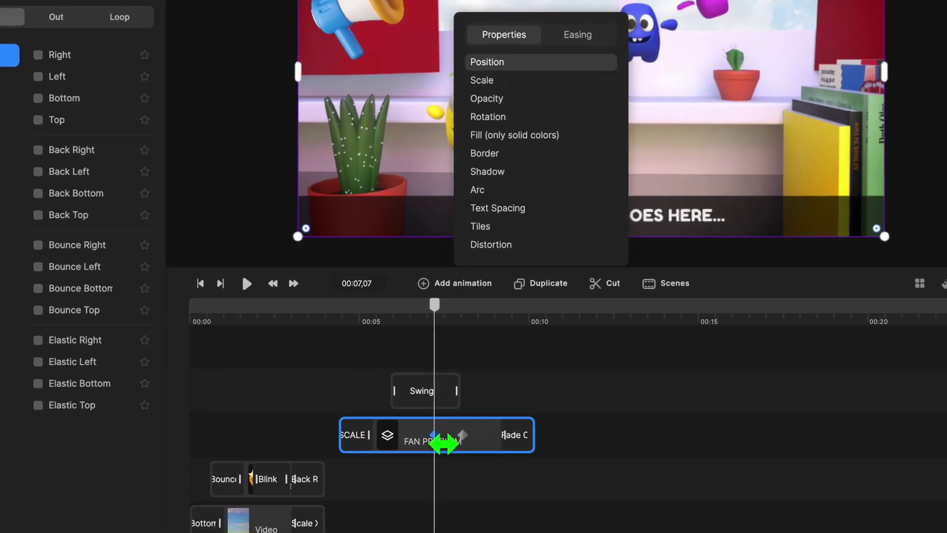
Shift the FAN PROBLEM group's keyframe animation along the clip and place its first keyframe at 00:06,16
scroll(473, 61, up, 8)
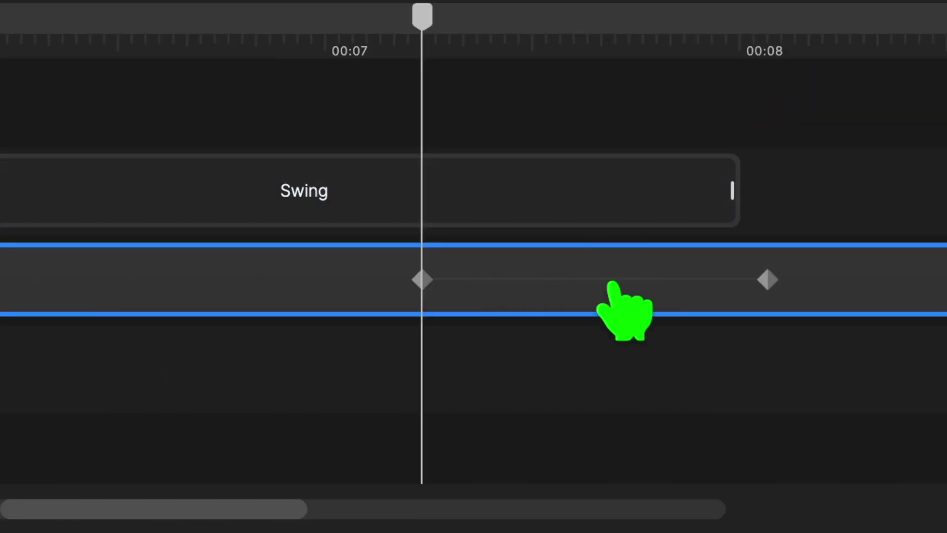
mouse_move(656, 284)
mouse_down()
mouse_move(329, 276)
mouse_move(658, 289)
mouse_move(649, 285)
mouse_up()
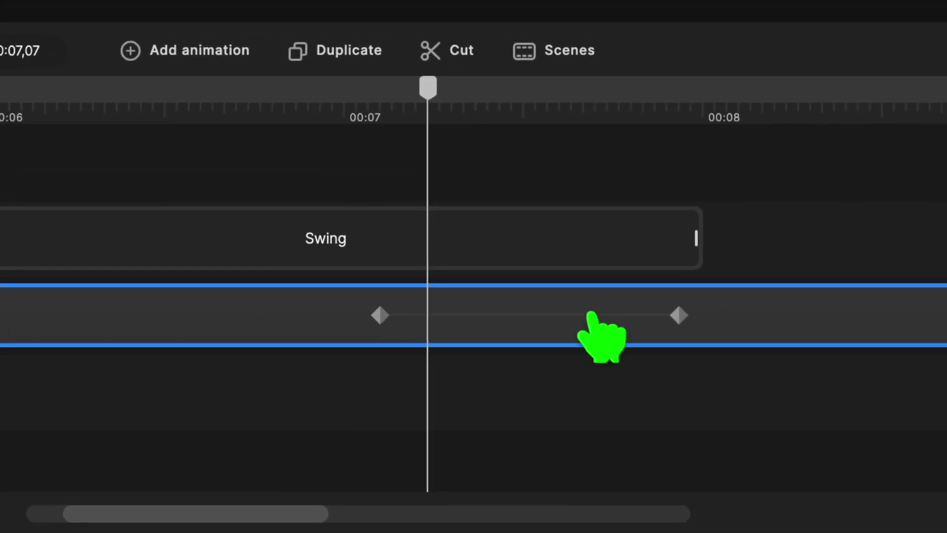
click(432, 343)
drag(433, 343, 193, 343)
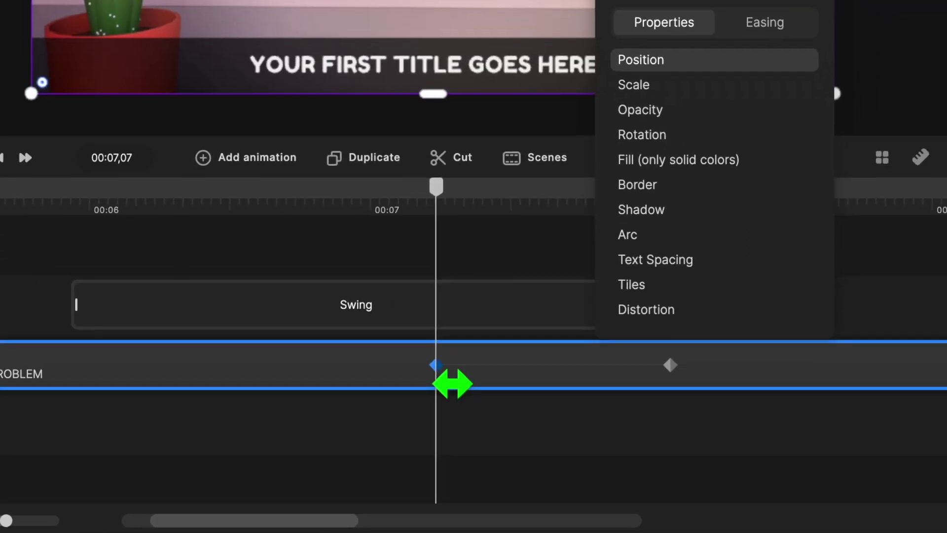
click(274, 395)
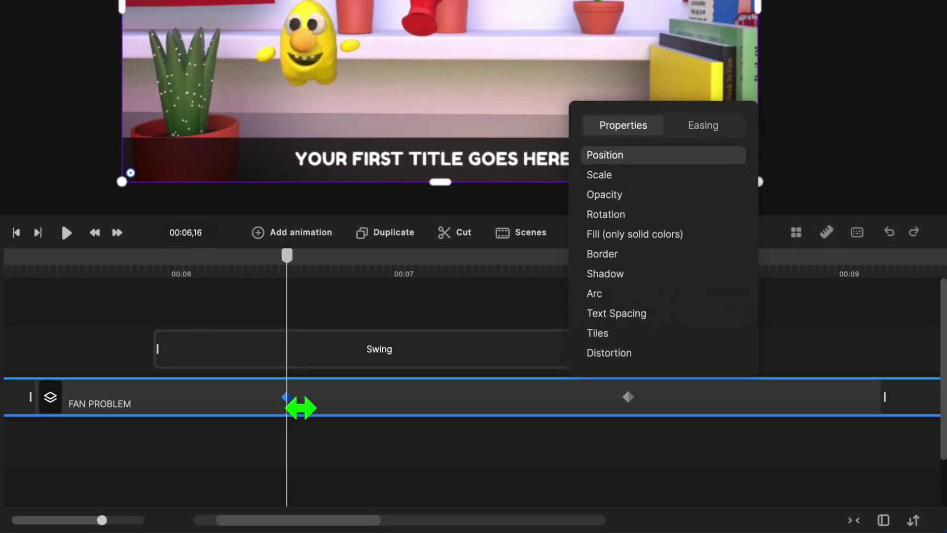
Examine the animatable properties of the FAN PROBLEM group's keyframe animation at its second keyframe, at 00:08,02
click(628, 397)
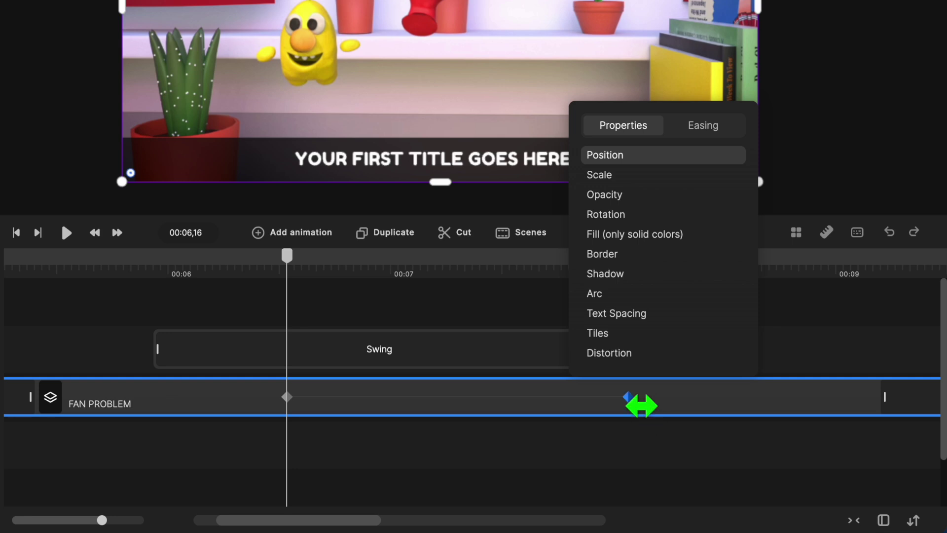
click(641, 407)
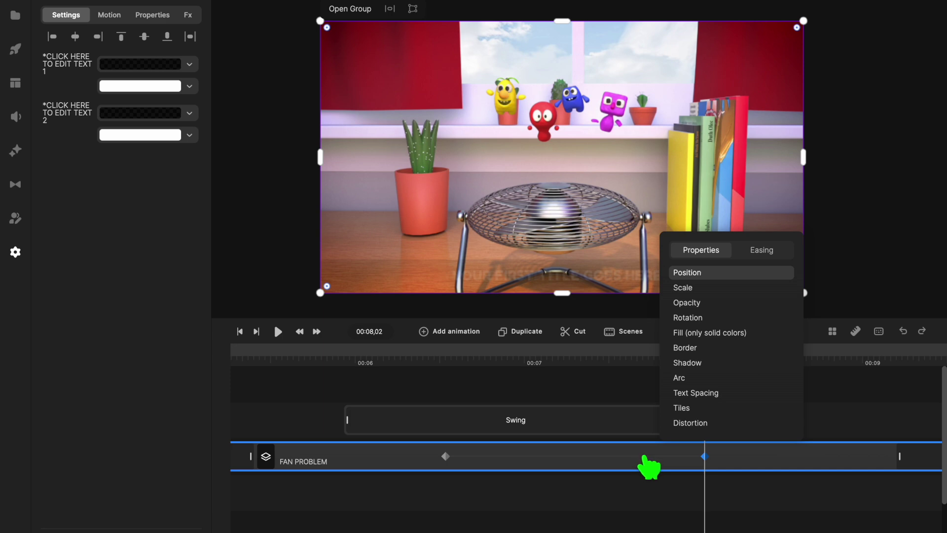
click(120, 16)
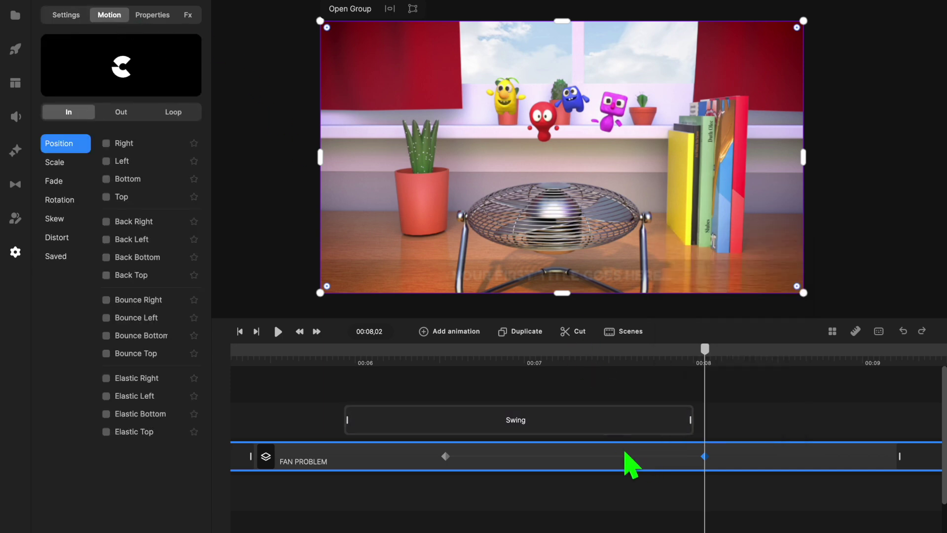
click(629, 457)
click(658, 287)
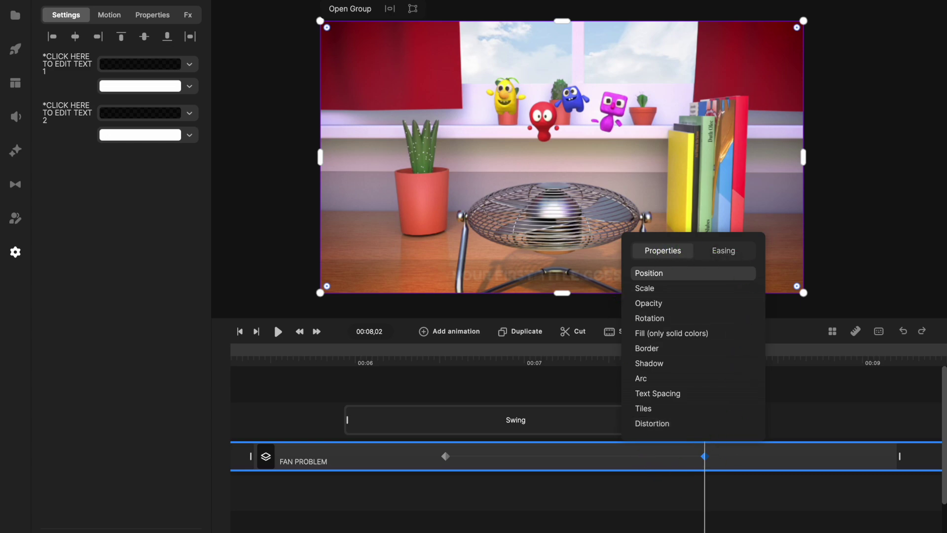
click(668, 452)
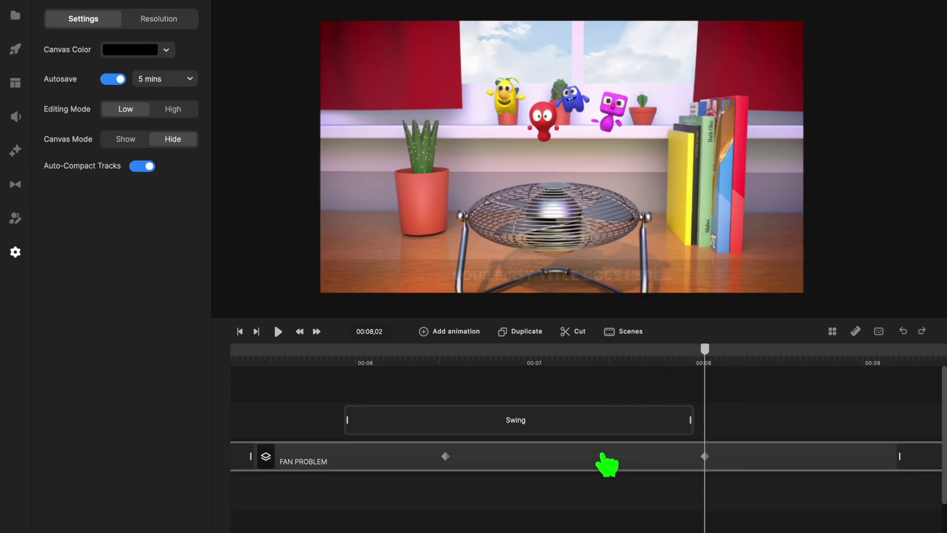